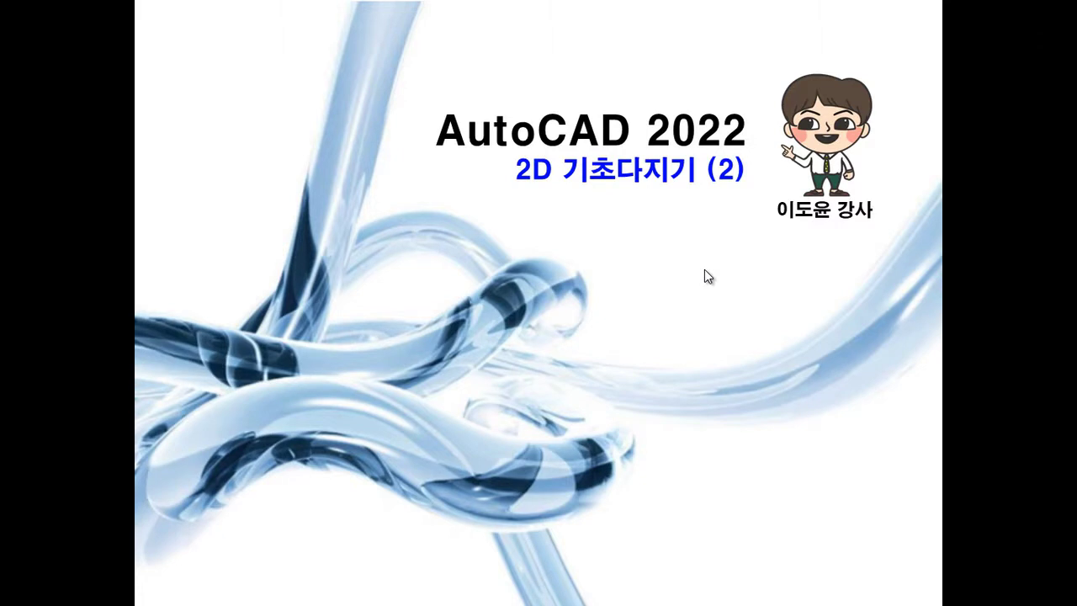
Step: Advance the PowerPoint slideshow to the 'L (Line)' slide
left_click(690, 309)
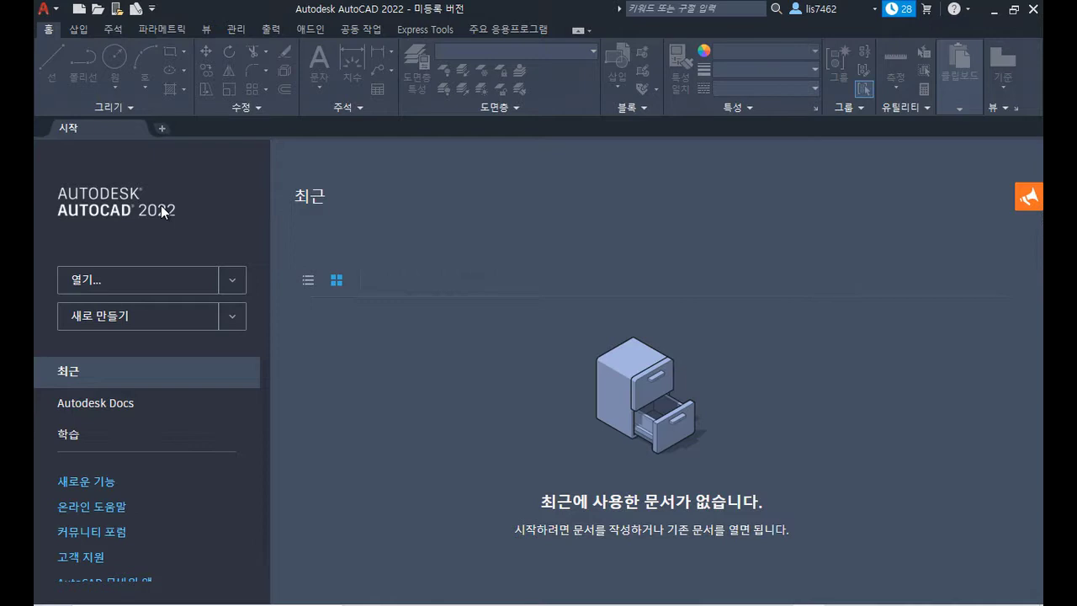
Step: In a new drawing, draw a freehand three-segment zigzag with LINE, then restart LINE
left_click(105, 323)
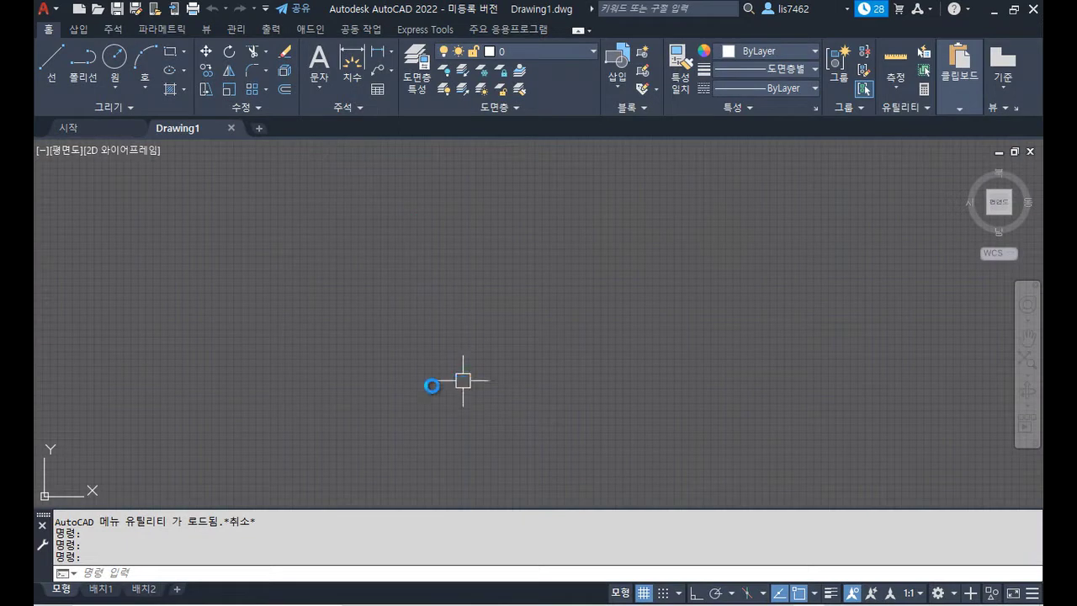
type("l")
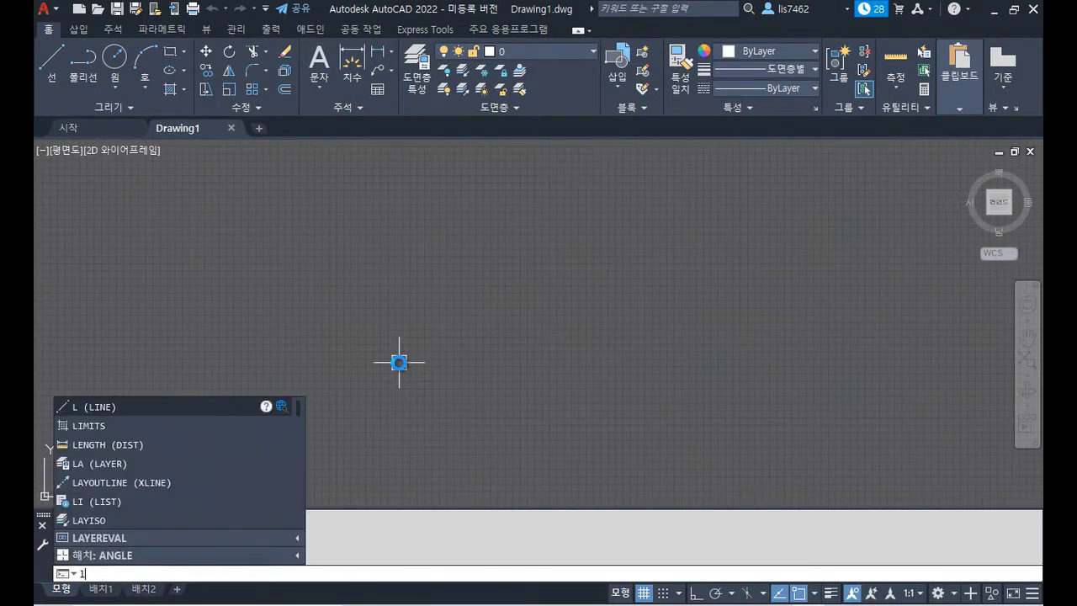
key("Return")
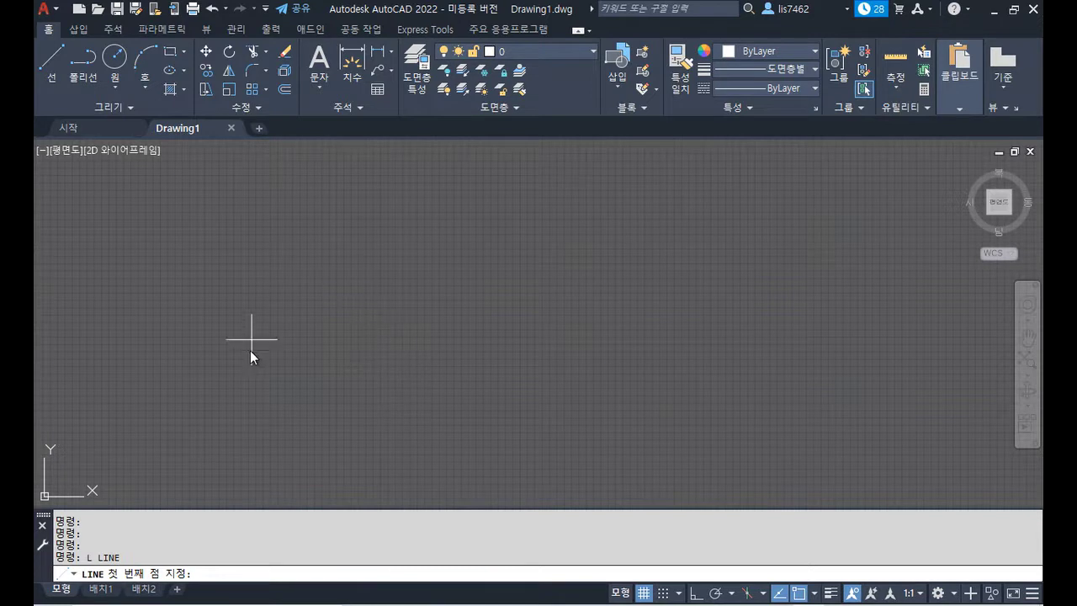
left_click(257, 409)
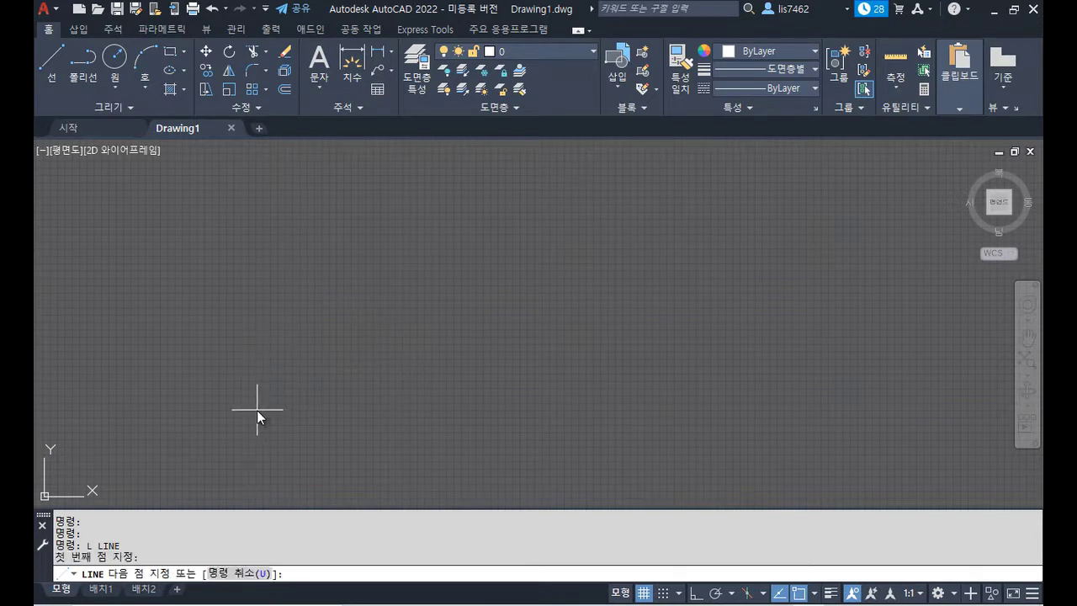
left_click(345, 289)
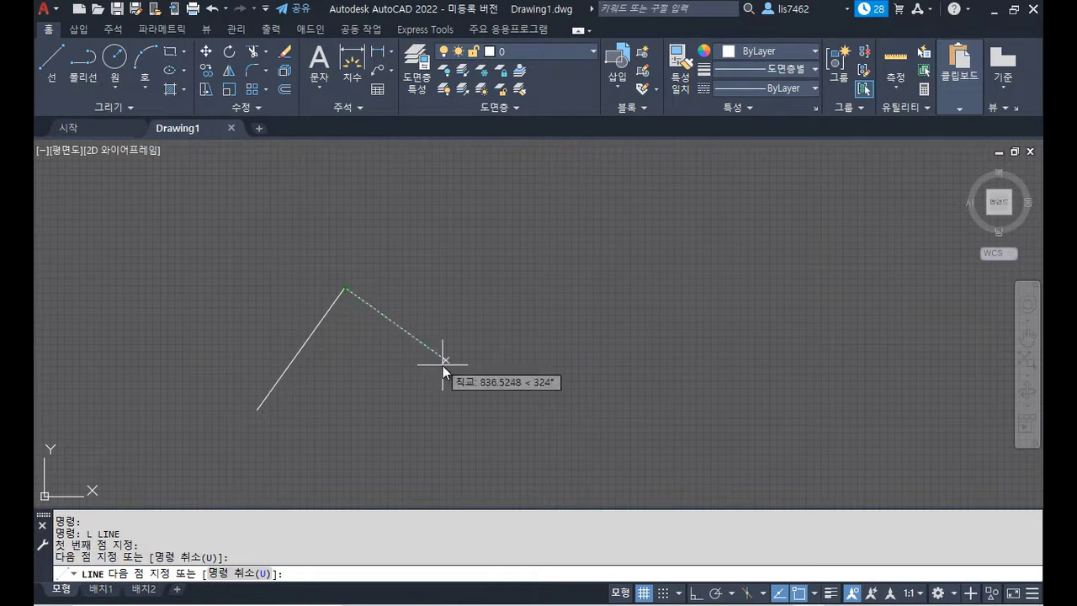
left_click(454, 403)
left_click(625, 318)
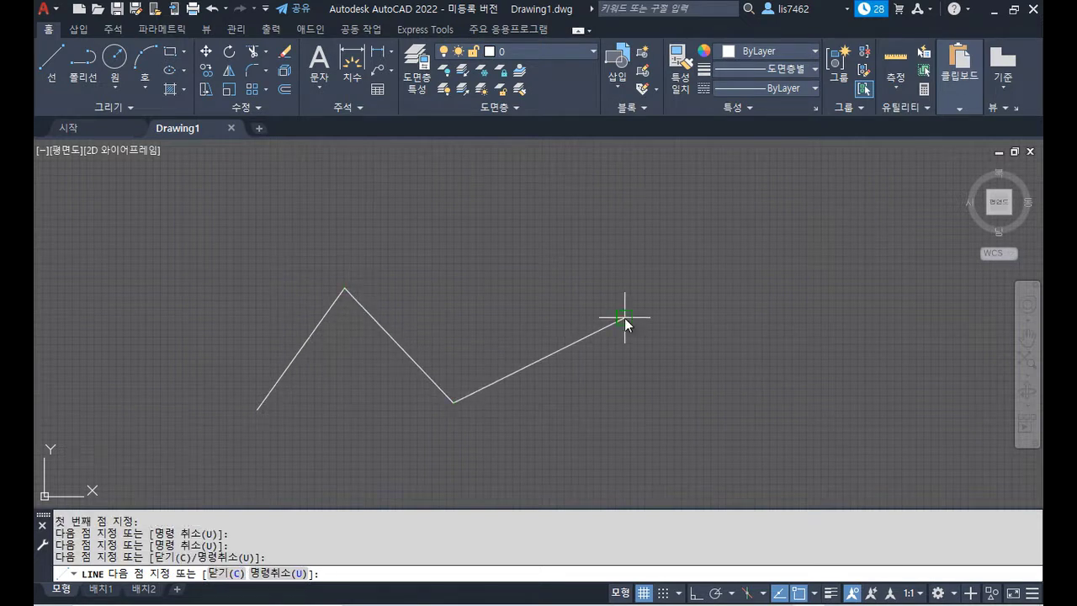
key("Return")
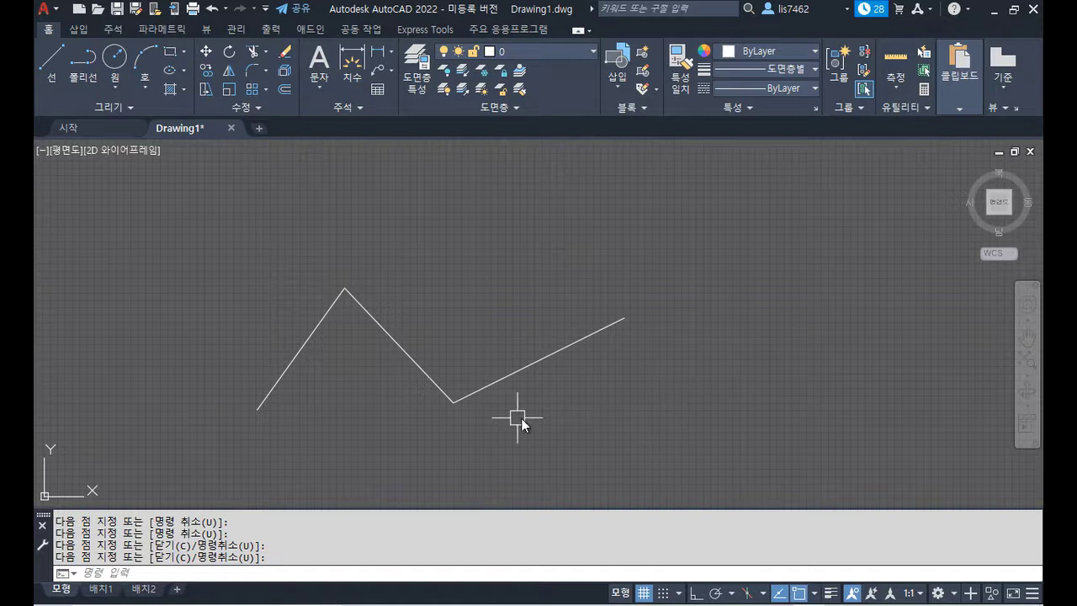
type("l")
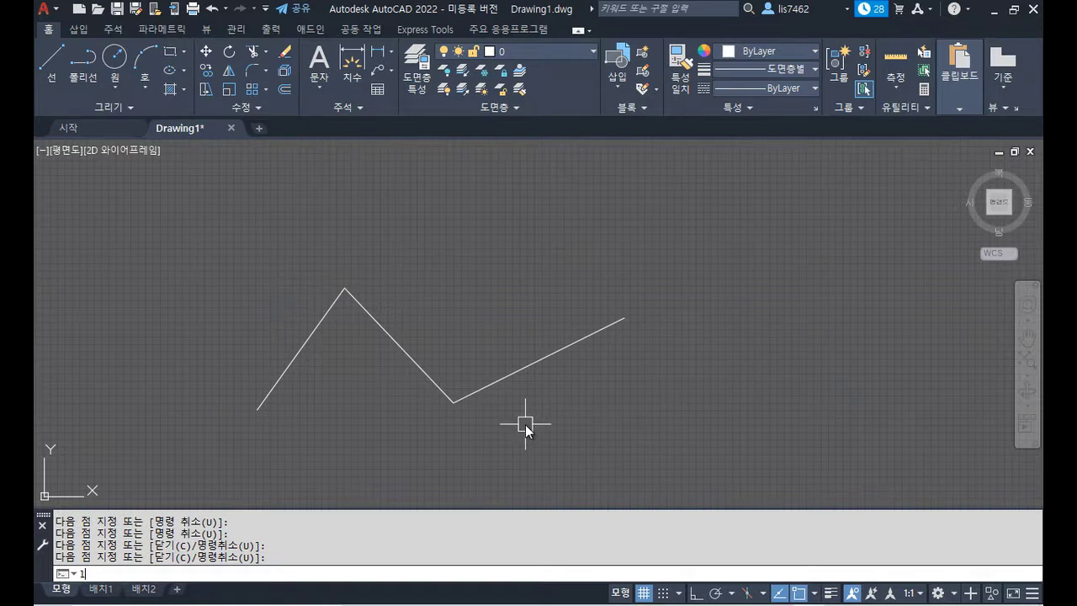
key("Return")
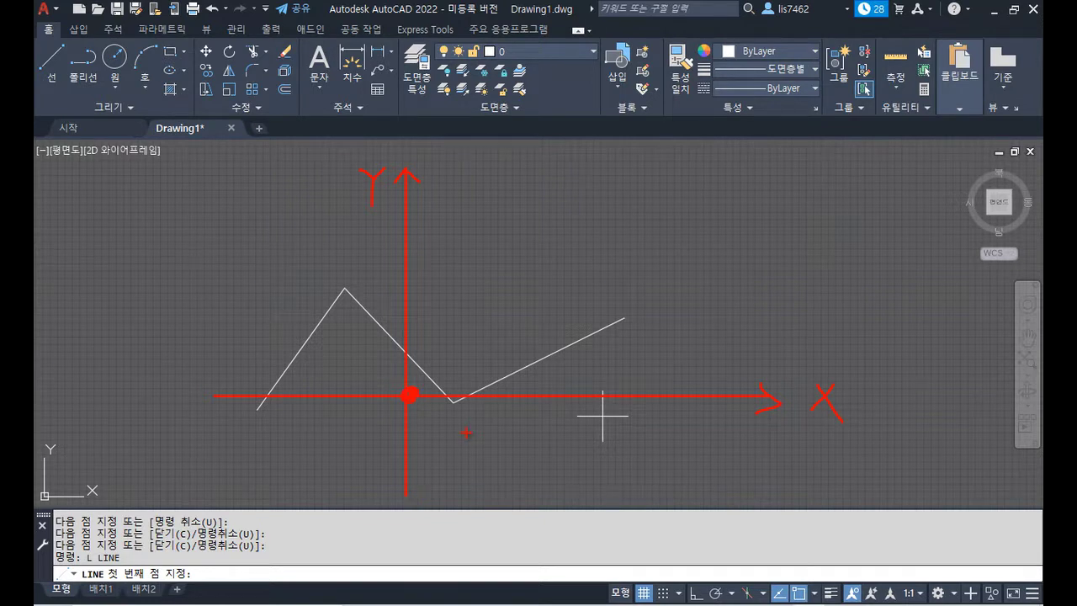
Step: Anchor the new line's first point at the origin 0,0
key("Escape")
type("@,0")
key("Return")
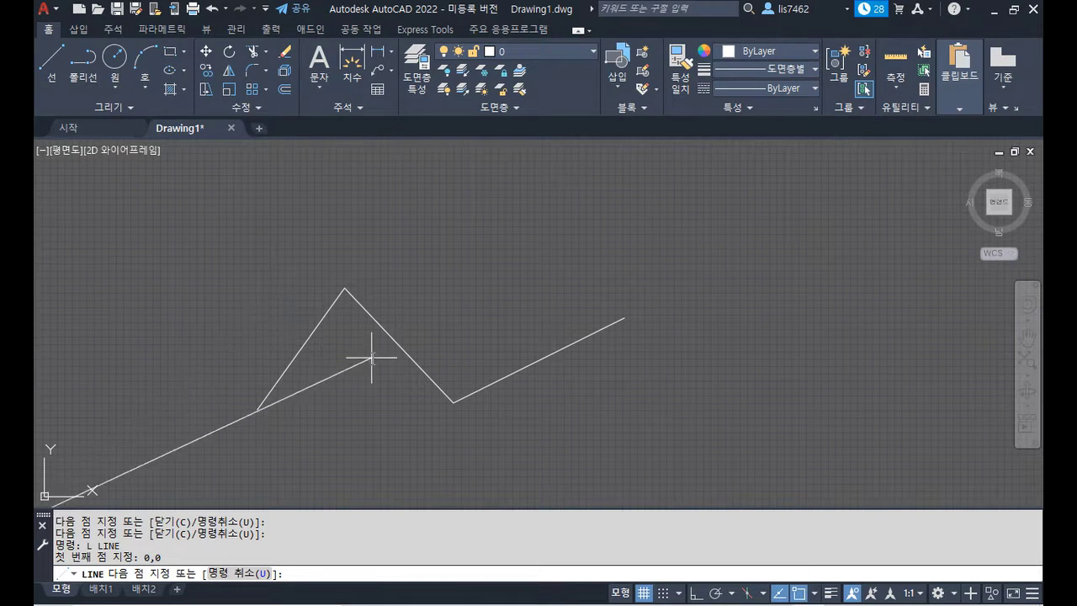
Step: Extend the line horizontally from the origin to the absolute point 20,0
scroll(371, 357, "down", 2)
scroll(371, 357, "down", 2)
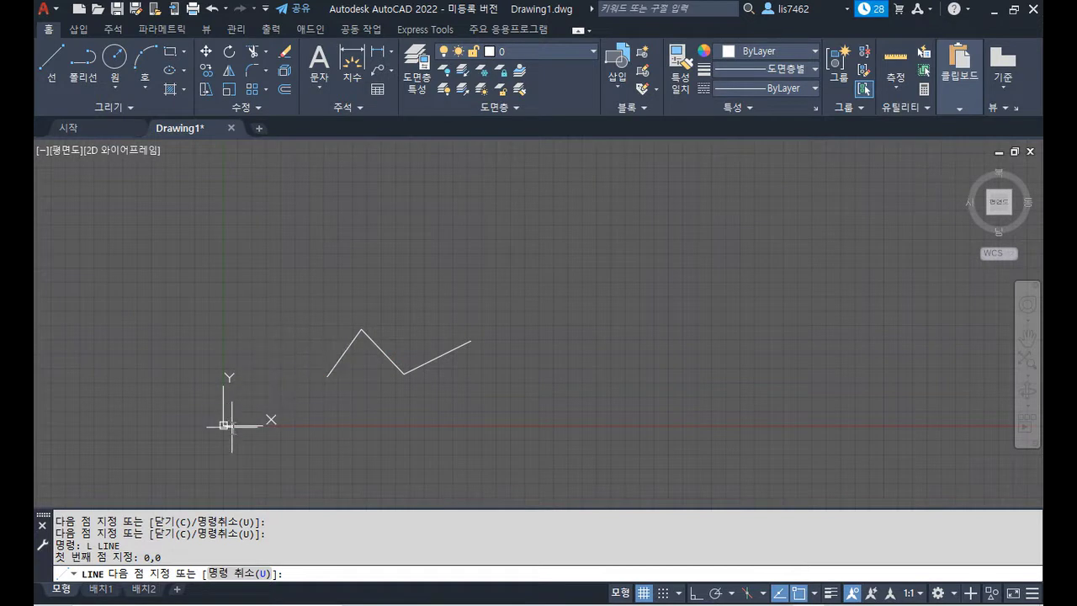
scroll(217, 429, "up", 4)
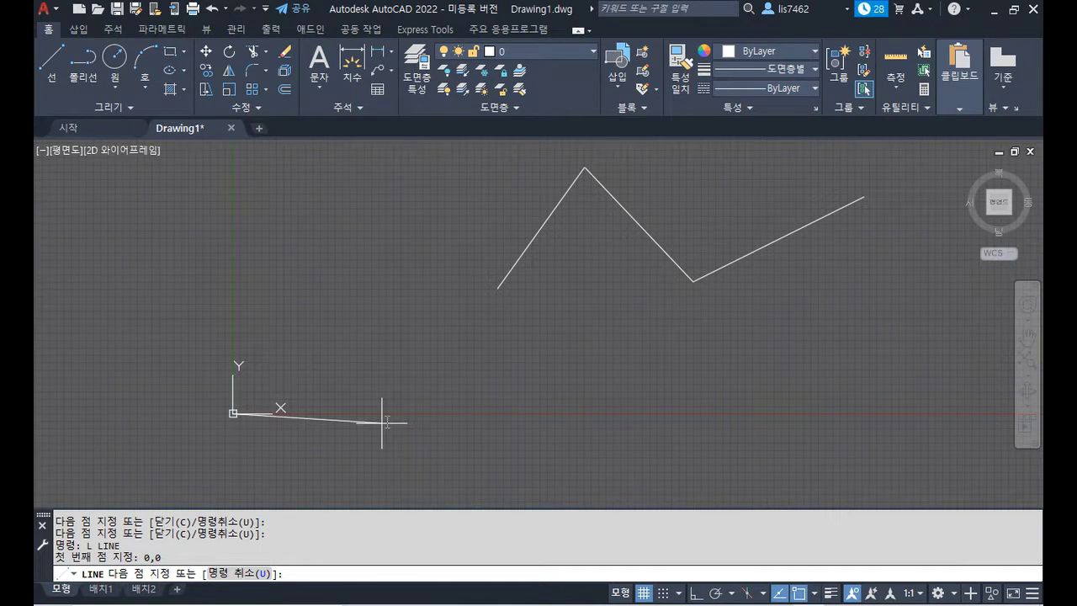
type("20")
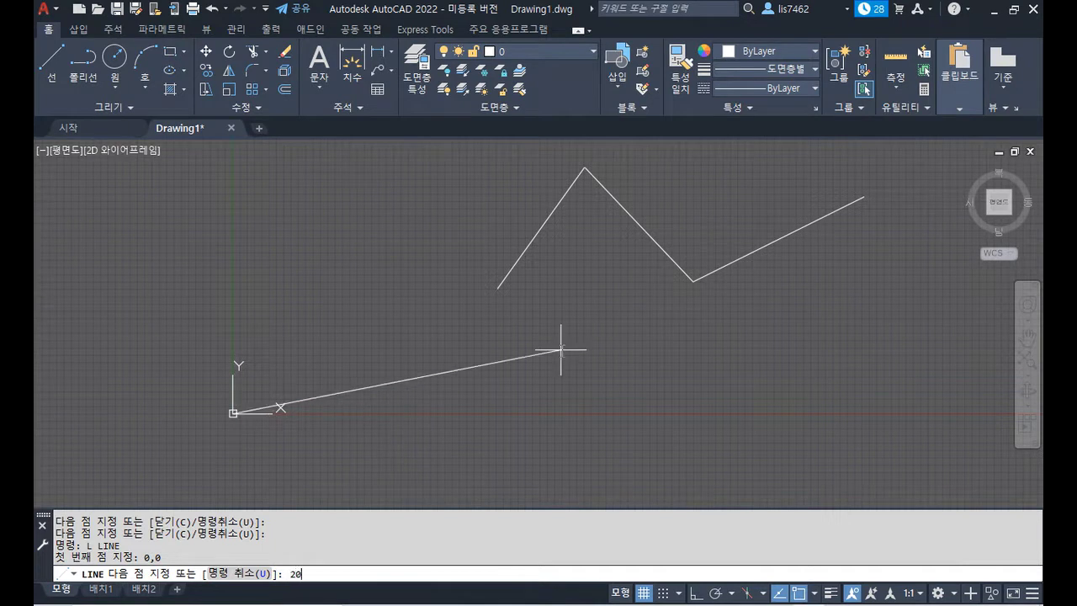
type(",0")
key("Return")
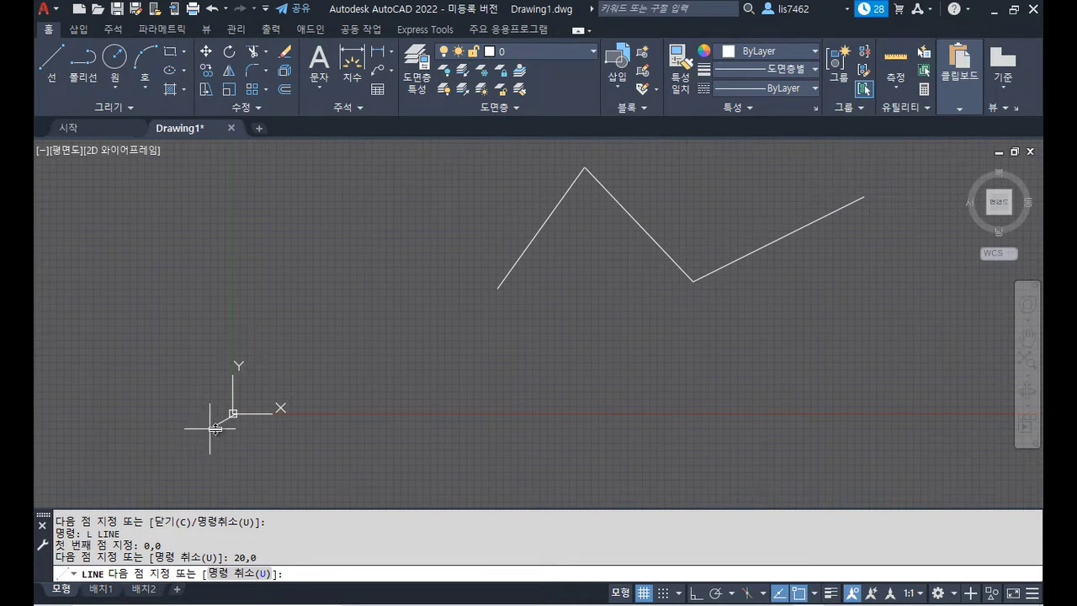
Step: Zoom and pan so the origin segment and the zigzag are both in view
scroll(232, 412, "up", 3)
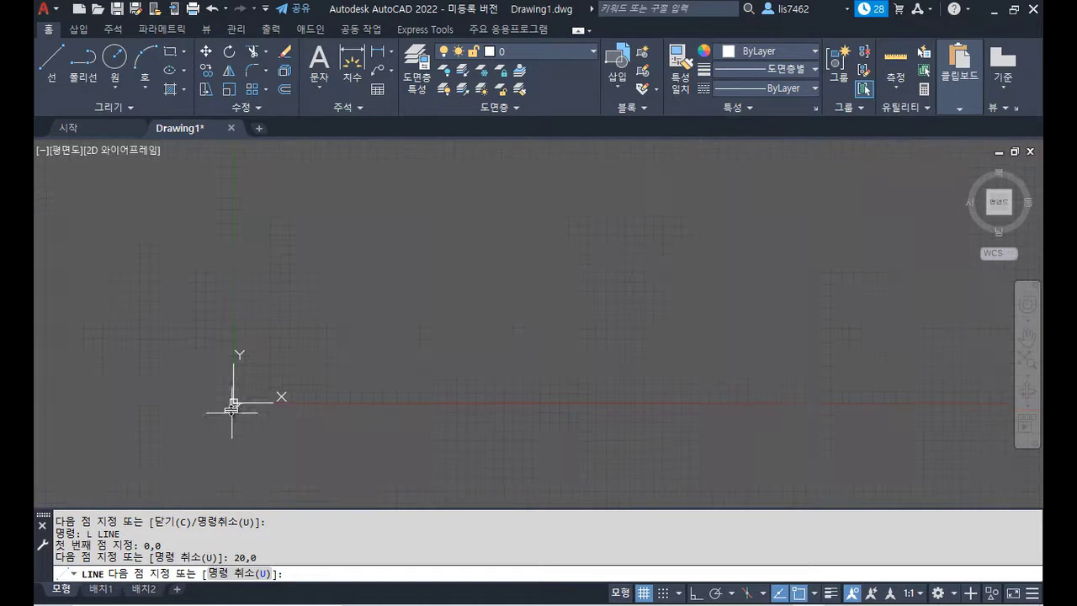
scroll(240, 395, "up", 1)
scroll(275, 358, "up", 5)
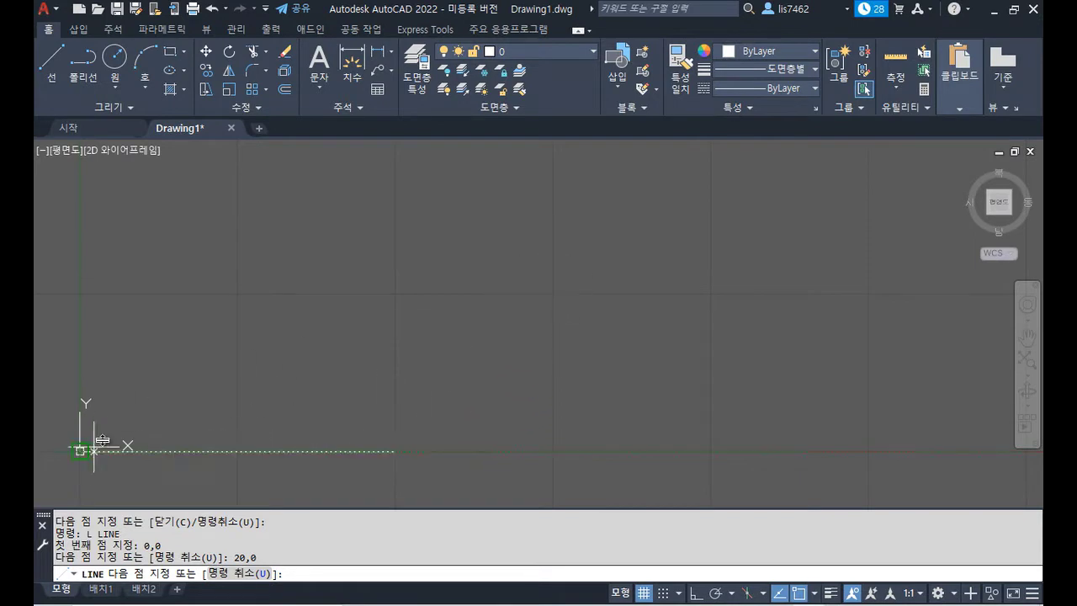
scroll(546, 290, "down", 5)
mouse_move(636, 211)
middle_mouse_down()
mouse_move(602, 271)
mouse_move(203, 429)
middle_mouse_up()
scroll(402, 305, "down", 5)
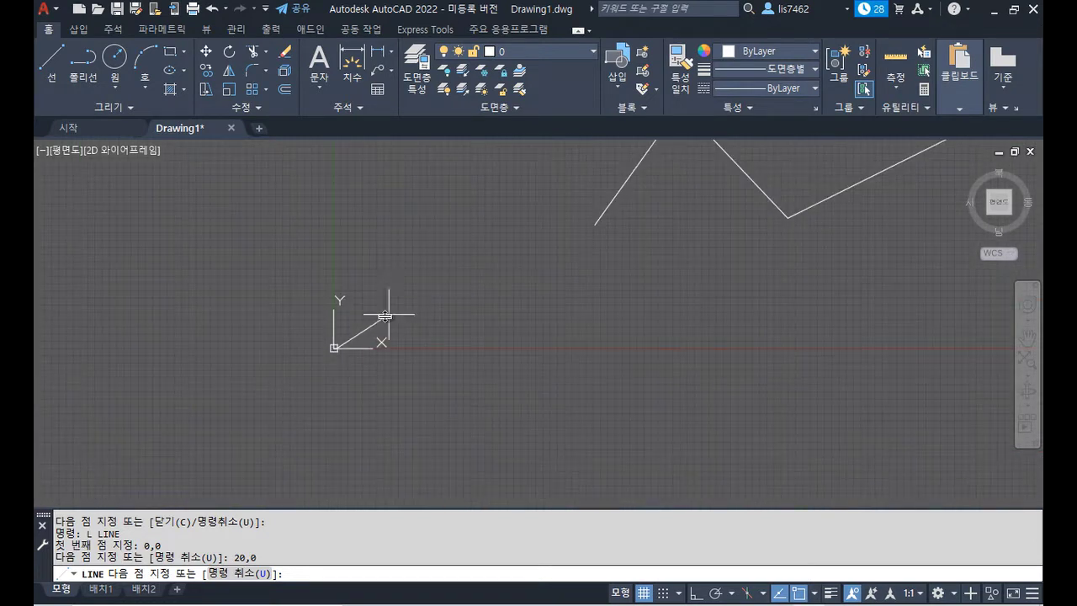
scroll(343, 354, "up", 2)
scroll(343, 354, "up", 4)
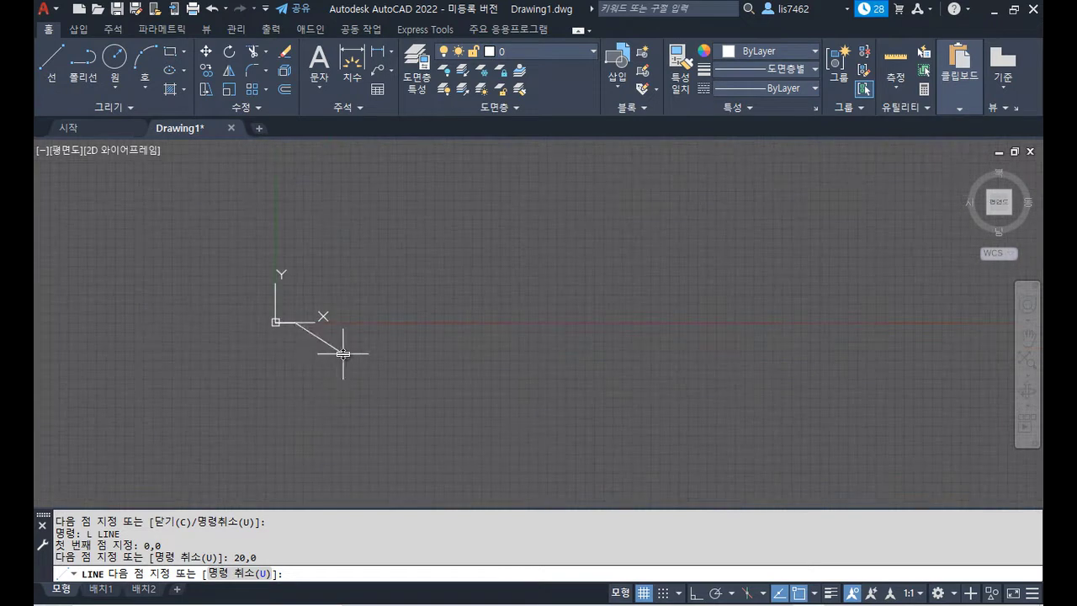
scroll(265, 325, "up", 5)
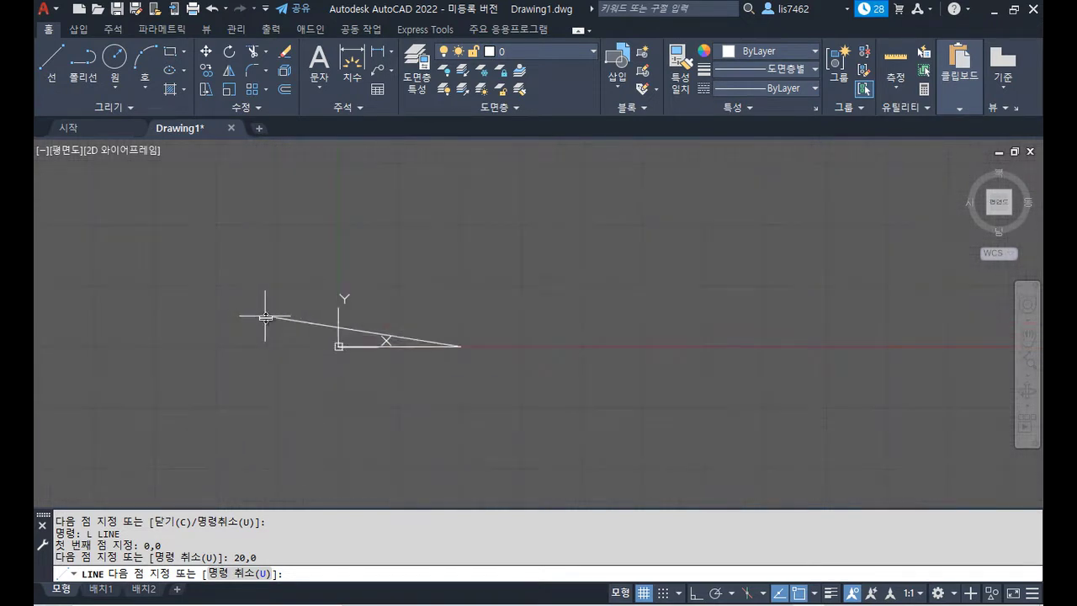
scroll(412, 344, "up", 5)
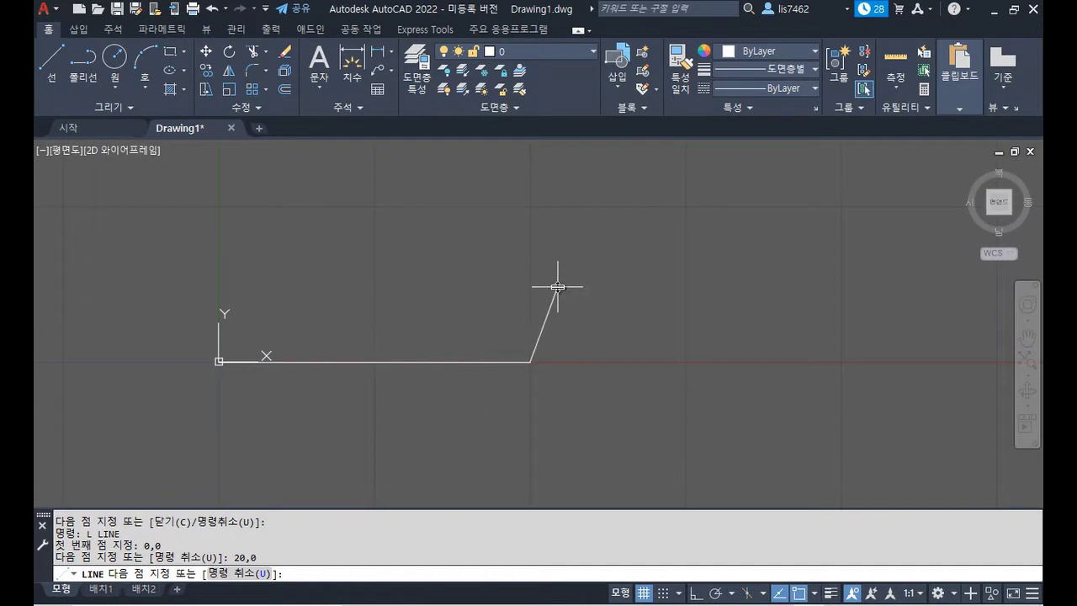
scroll(561, 269, "down", 5)
scroll(628, 280, "down", 3)
mouse_move(618, 268)
middle_mouse_down()
mouse_move(329, 444)
mouse_move(443, 348)
mouse_move(264, 425)
middle_mouse_up()
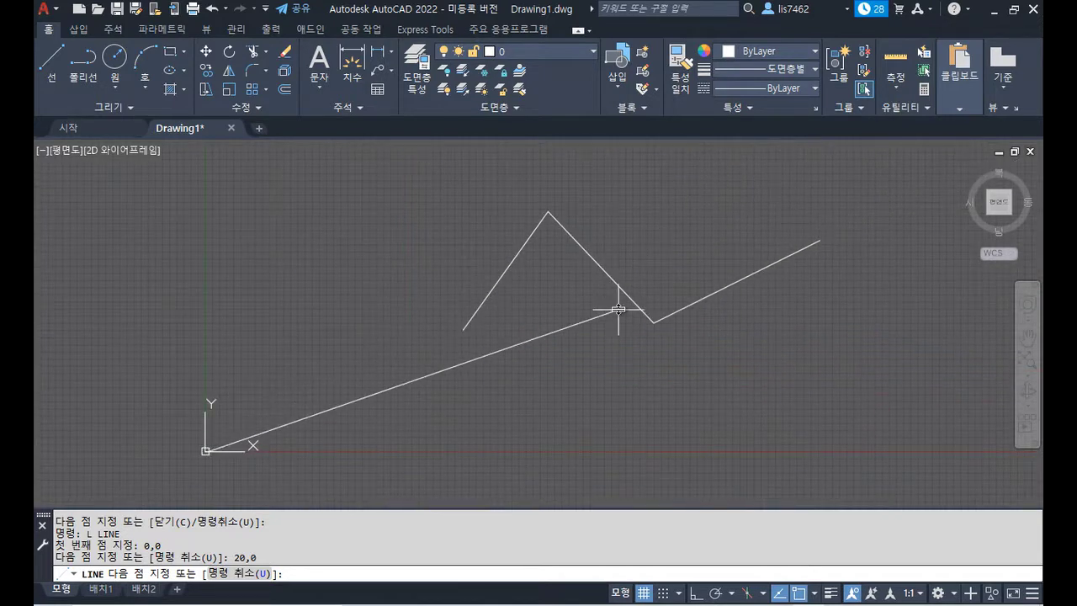
Step: Cancel the unfinished line, view the Limits and Zoom slide, and return to AutoCAD
key("Escape")
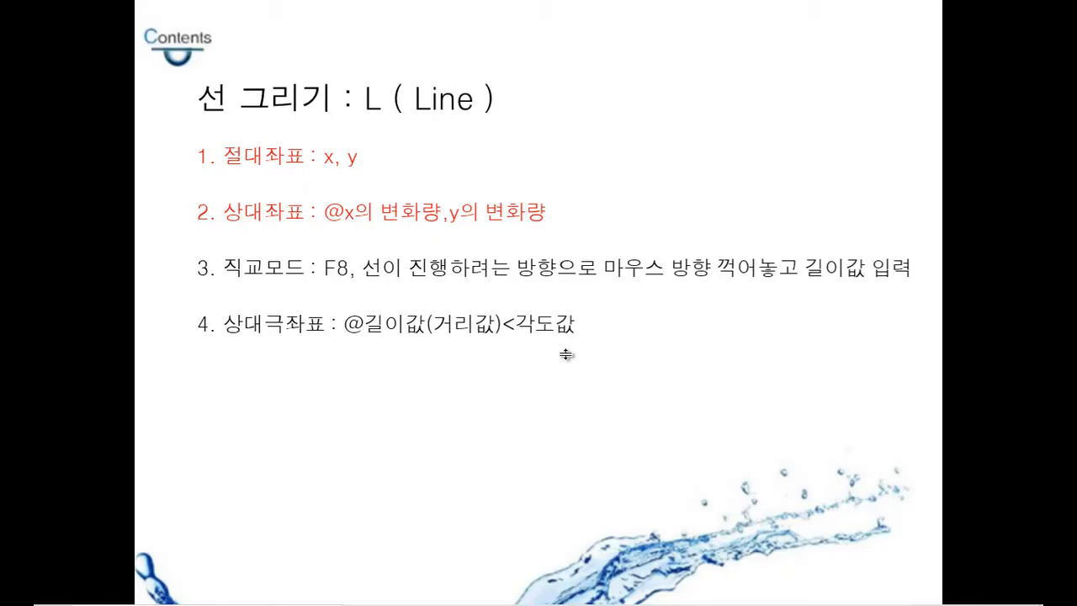
key("Page_Up")
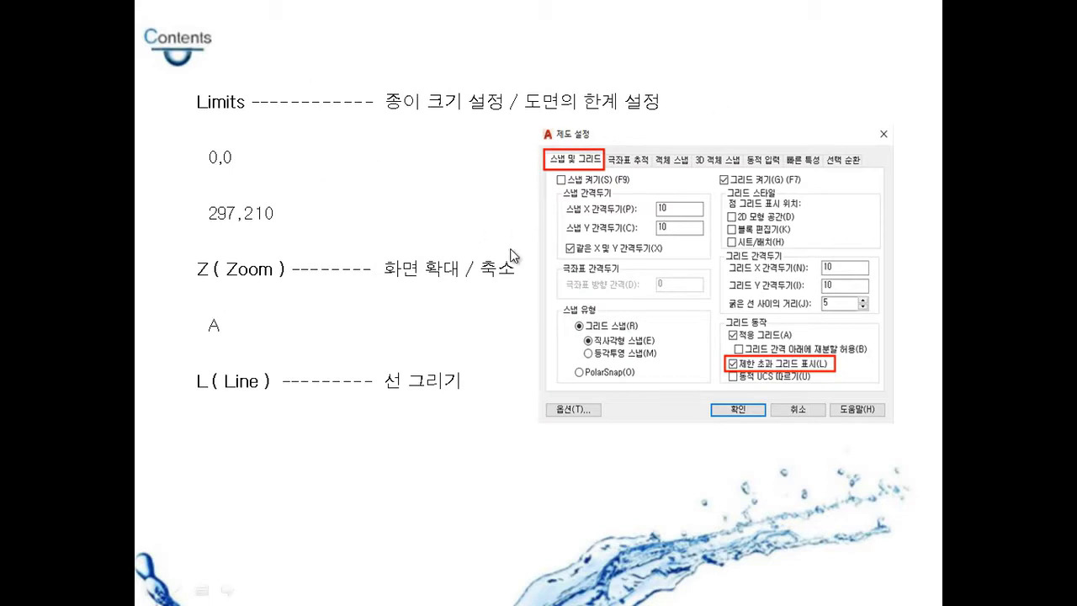
key("alt+Tab")
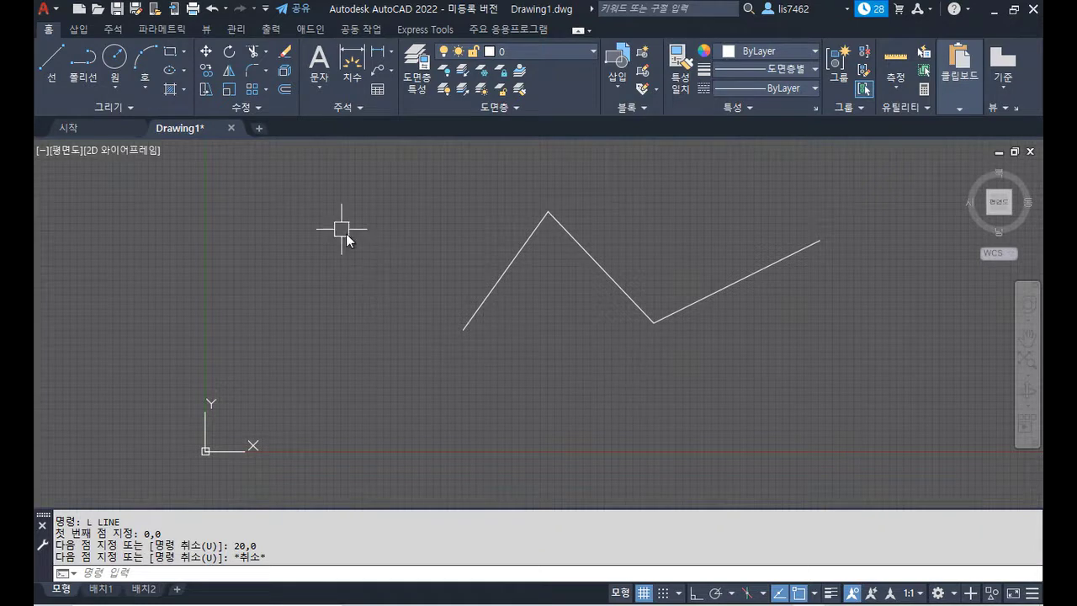
Step: Create Drawing2 from the acadiso template and set its limits from 0,0 to 40,40
left_click(79, 9)
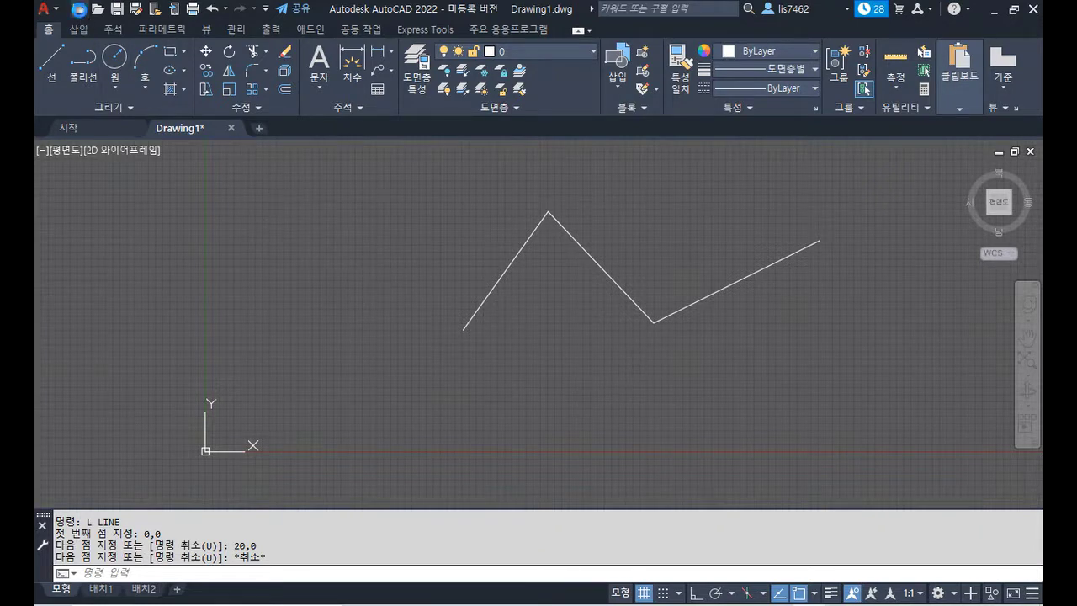
double_click(389, 256)
type("l")
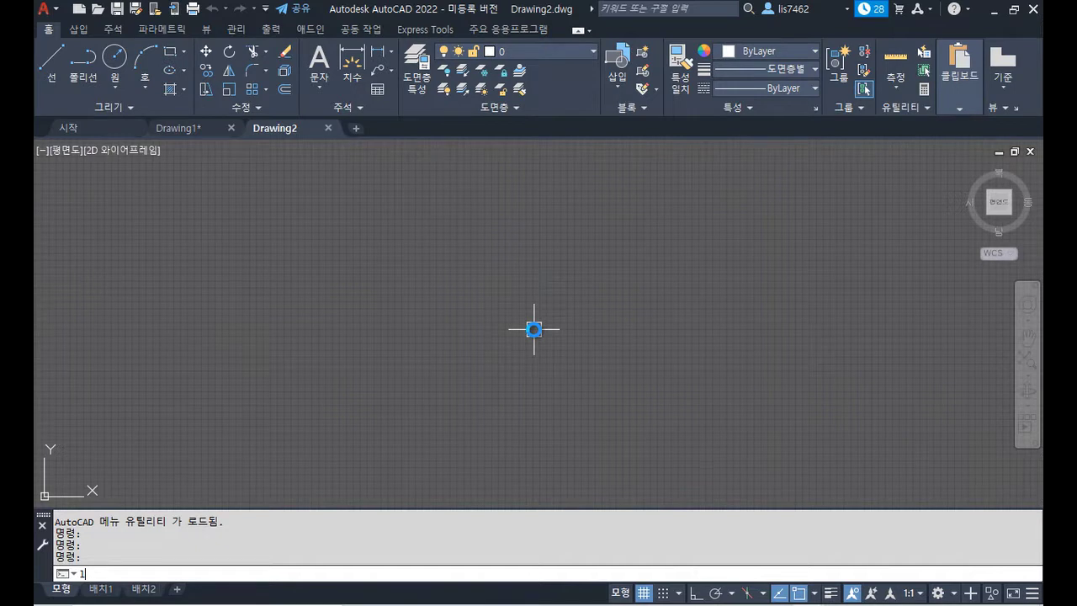
type("imits")
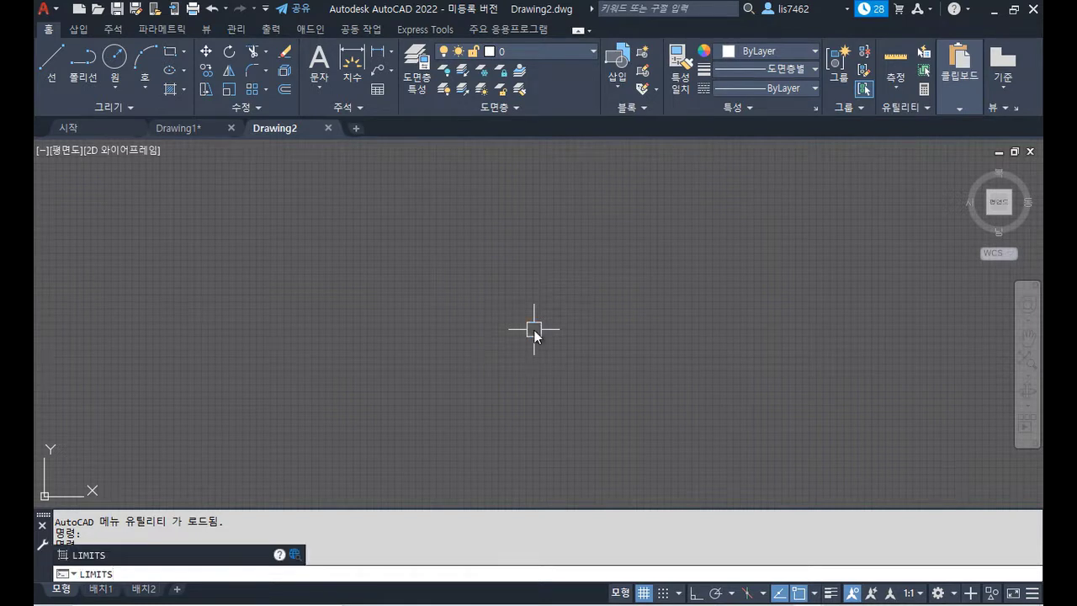
key("Return")
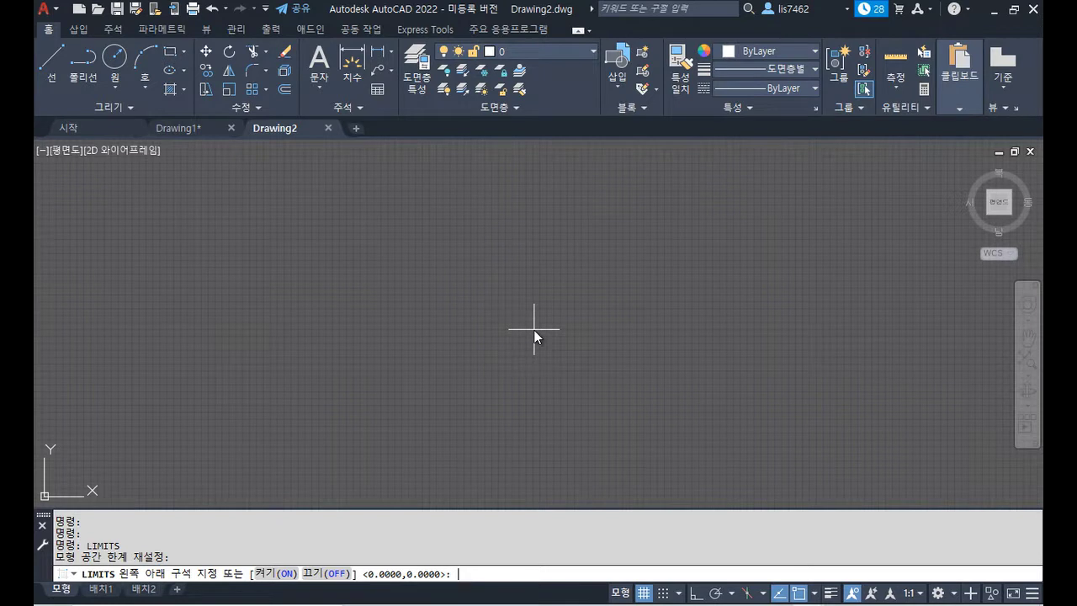
key("Return")
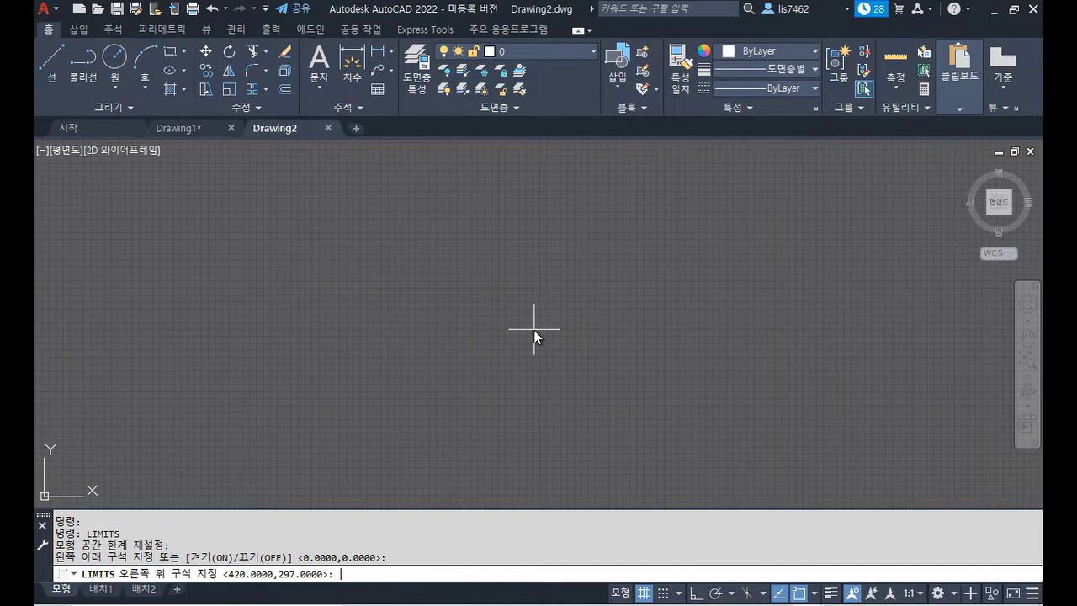
type("40,40")
key("Return")
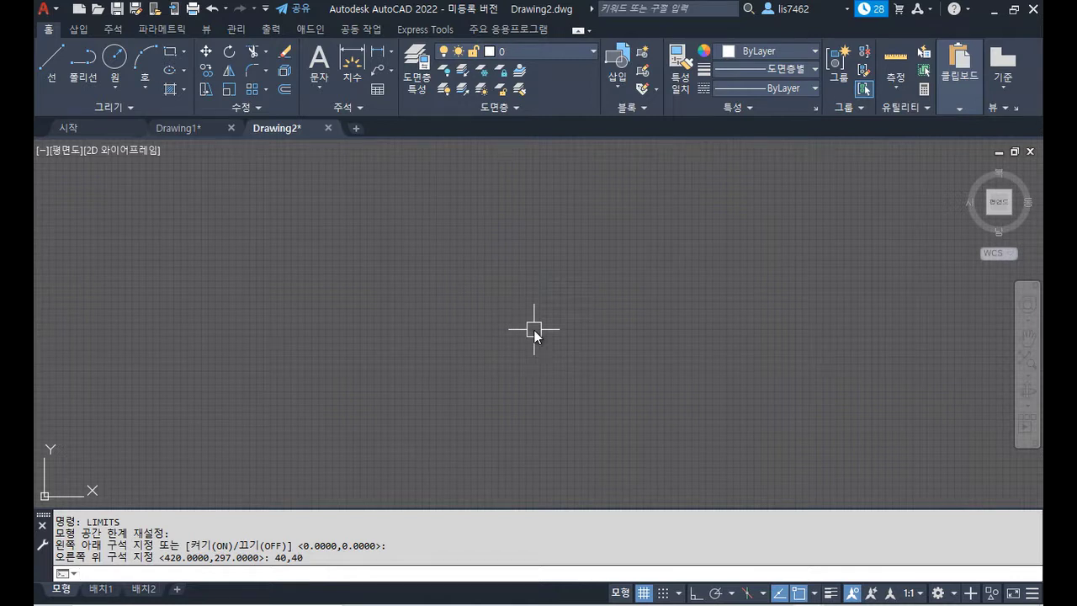
Step: Zoom All to fit the 40×40 limits, then start the LINE command
type("z")
key("Return")
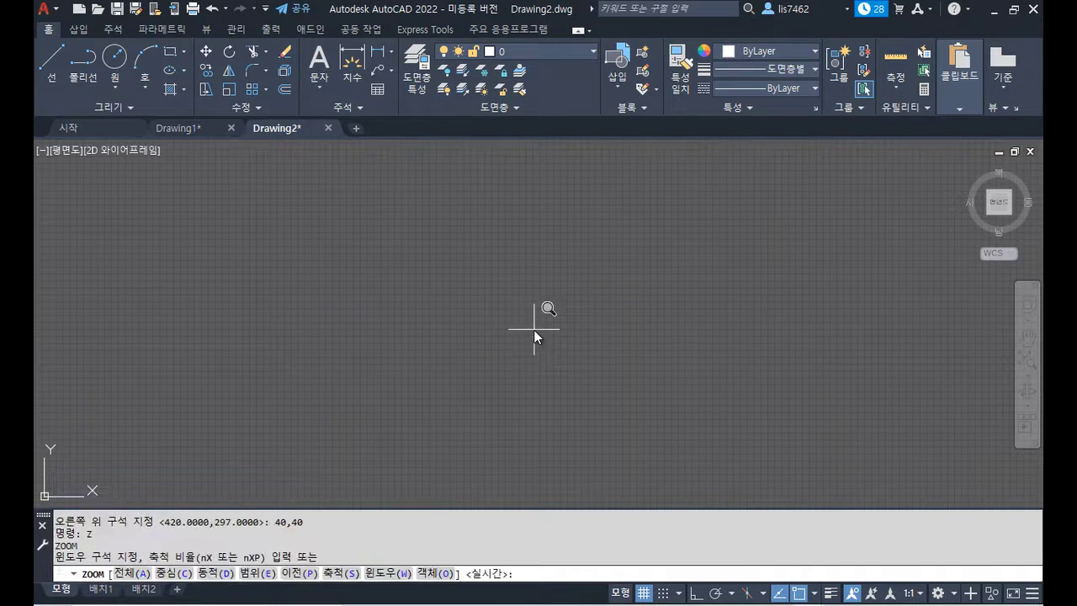
type("a")
key("Return")
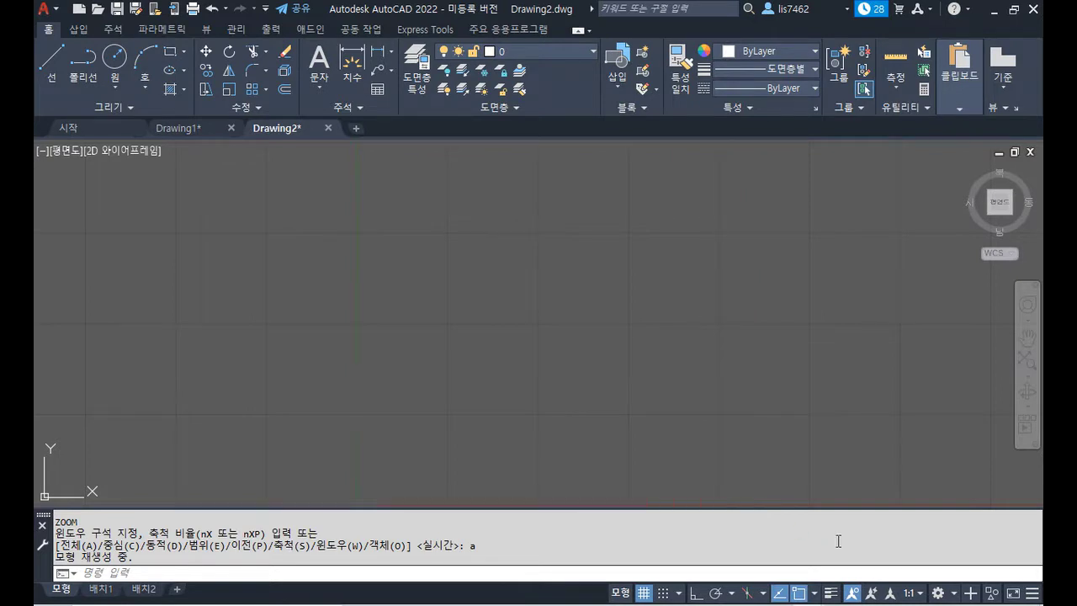
type("l")
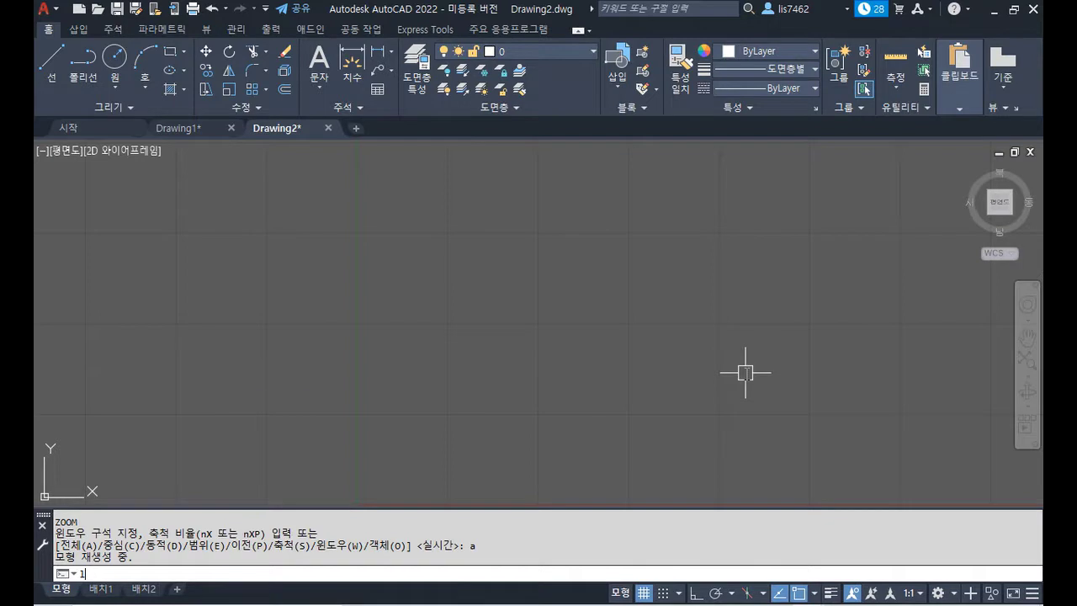
key("Return")
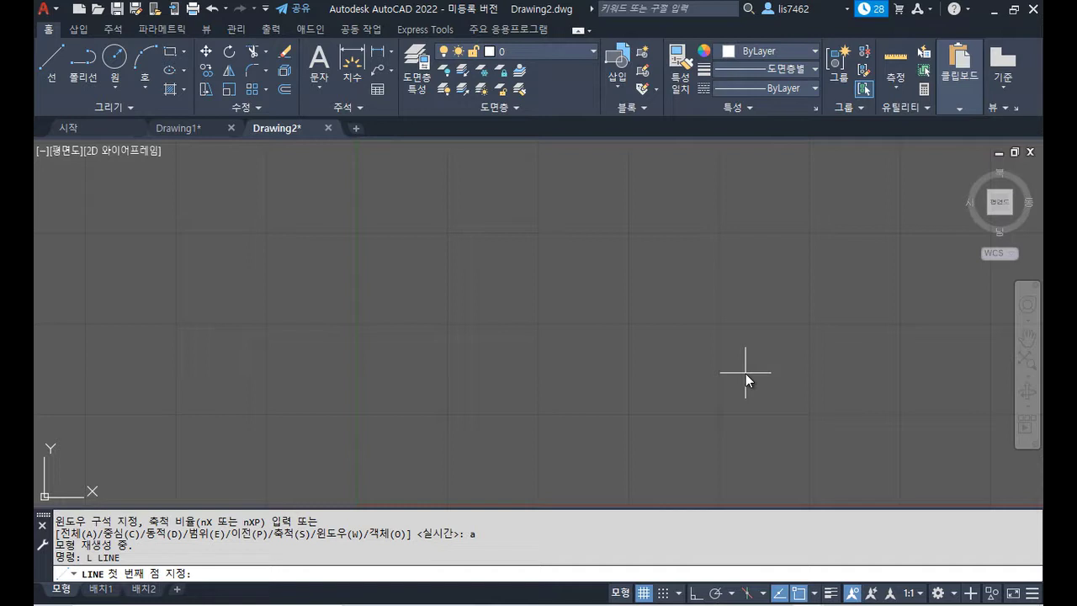
Step: Start the line at 10,10 and sketch an X-axis diagram marking positions 10 and 30
type("10,10")
key("Return")
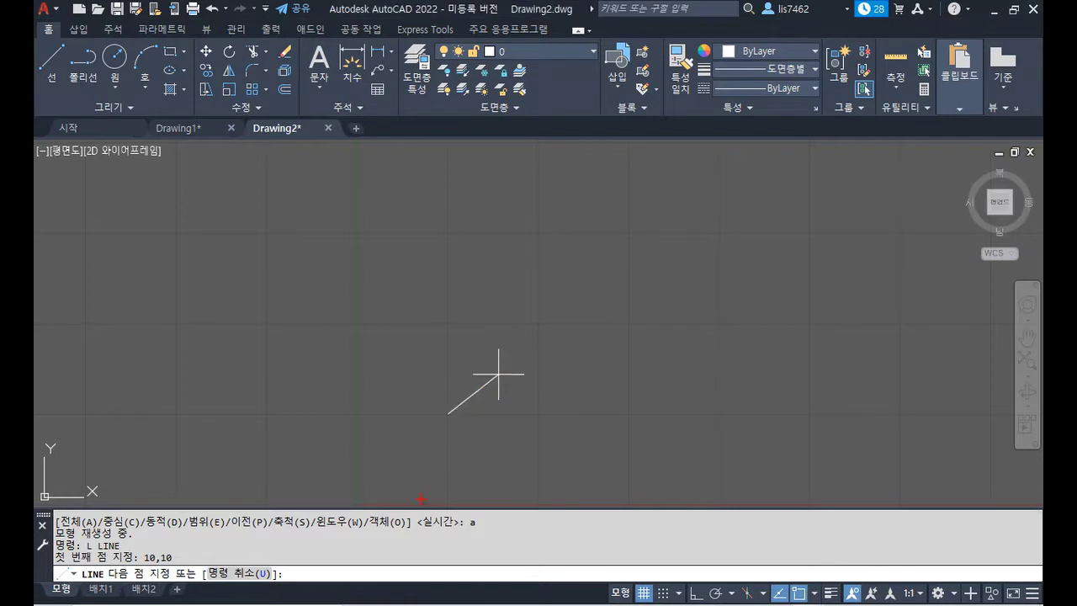
left_click_drag(745, 485, 715, 515)
mouse_move(359, 545)
left_mouse_down()
mouse_move(380, 227)
mouse_move(364, 224)
left_mouse_up()
mouse_move(819, 488)
left_mouse_down()
mouse_move(791, 519)
mouse_move(828, 521)
left_mouse_up()
mouse_move(431, 514)
left_mouse_down()
mouse_move(423, 547)
mouse_move(451, 551)
mouse_move(471, 524)
left_mouse_up()
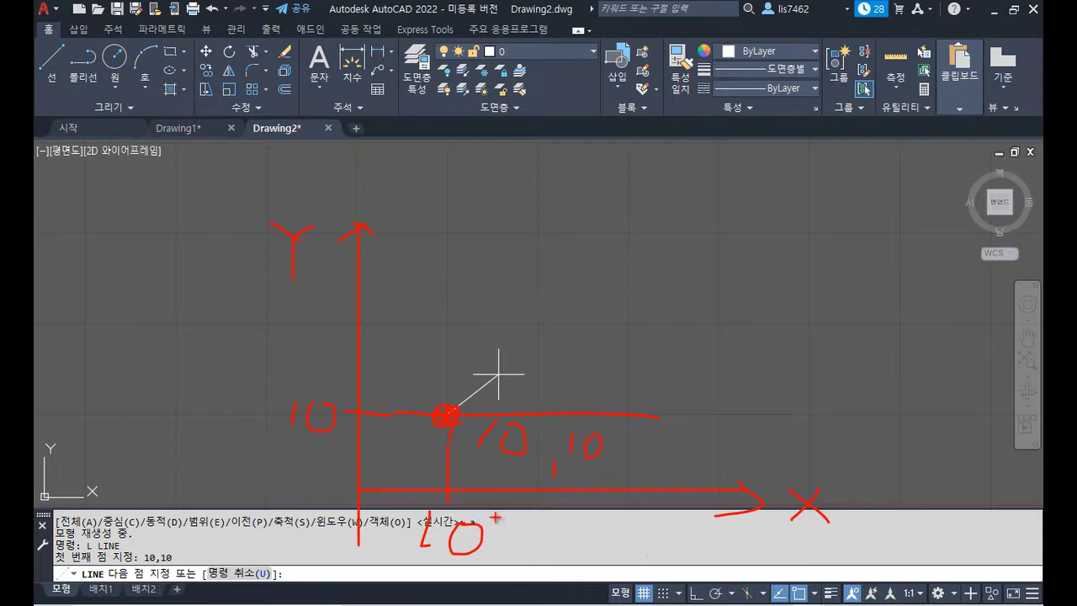
mouse_move(653, 414)
left_mouse_down()
mouse_move(653, 515)
mouse_move(609, 562)
left_mouse_up()
mouse_move(673, 535)
left_mouse_down()
mouse_move(658, 568)
mouse_move(675, 537)
left_mouse_up()
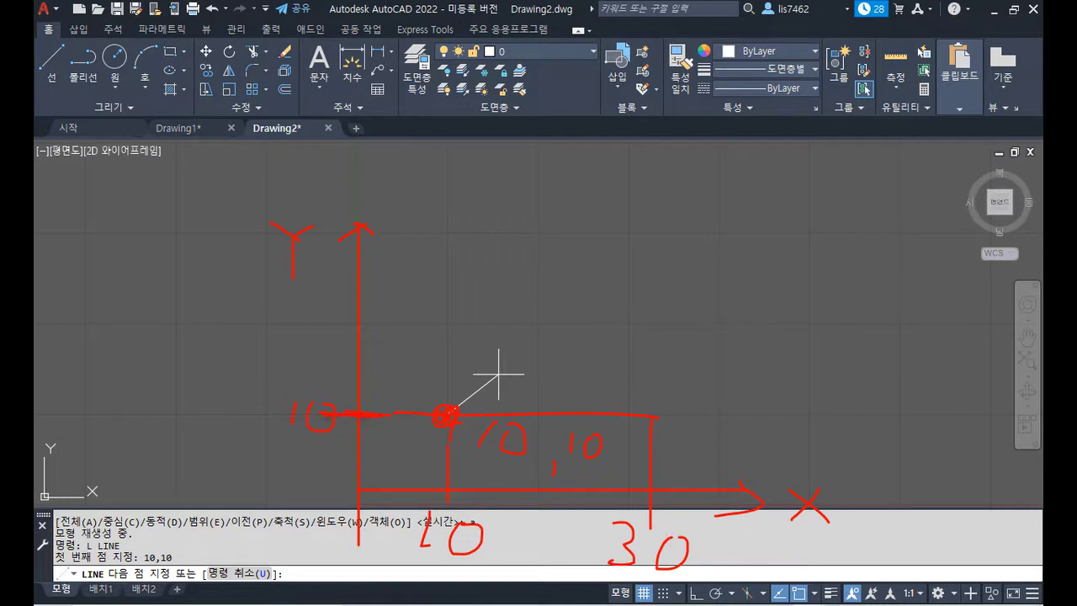
Step: Continue the line to 30,10 and then up to 30,25
type("3")
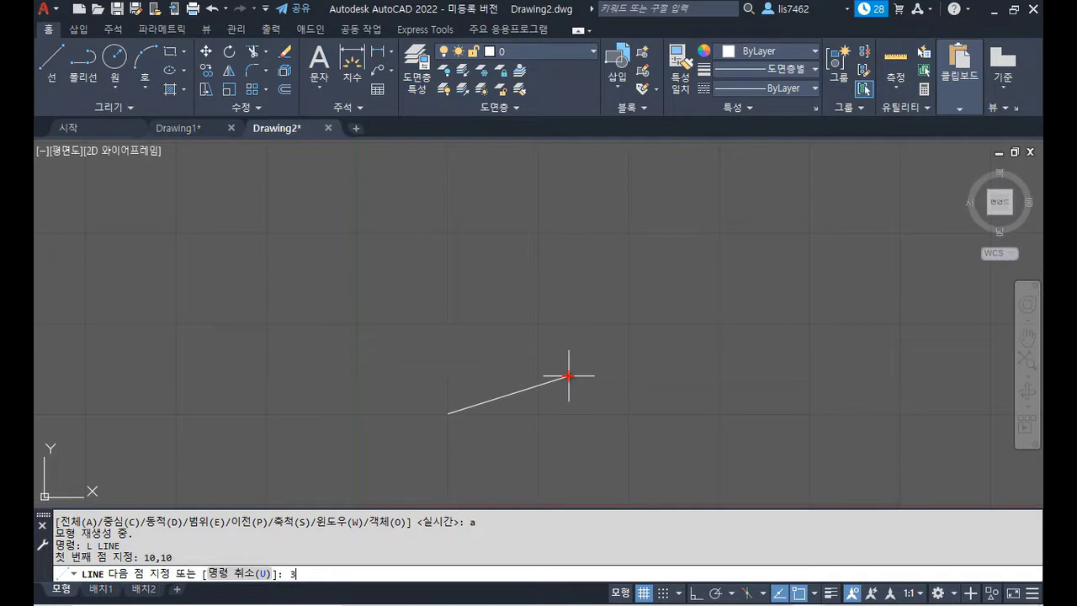
type("0,10")
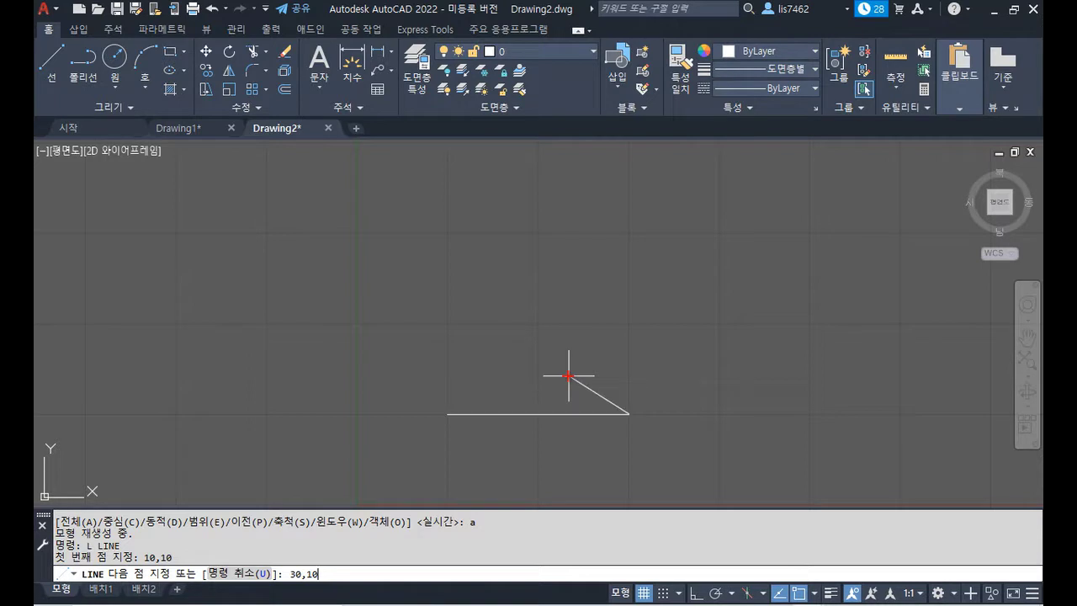
key("Return")
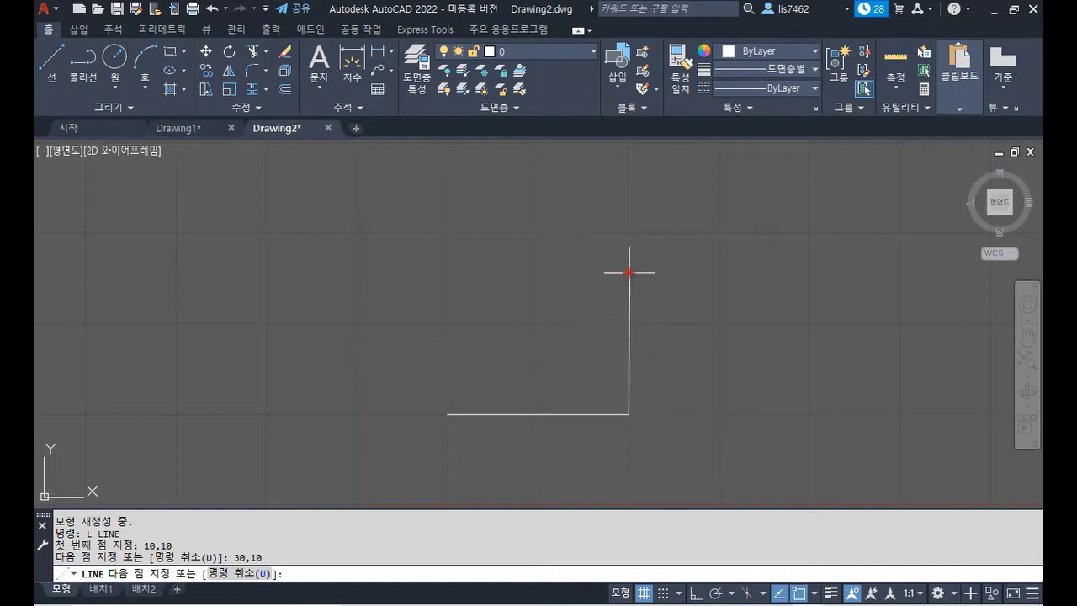
type("30,")
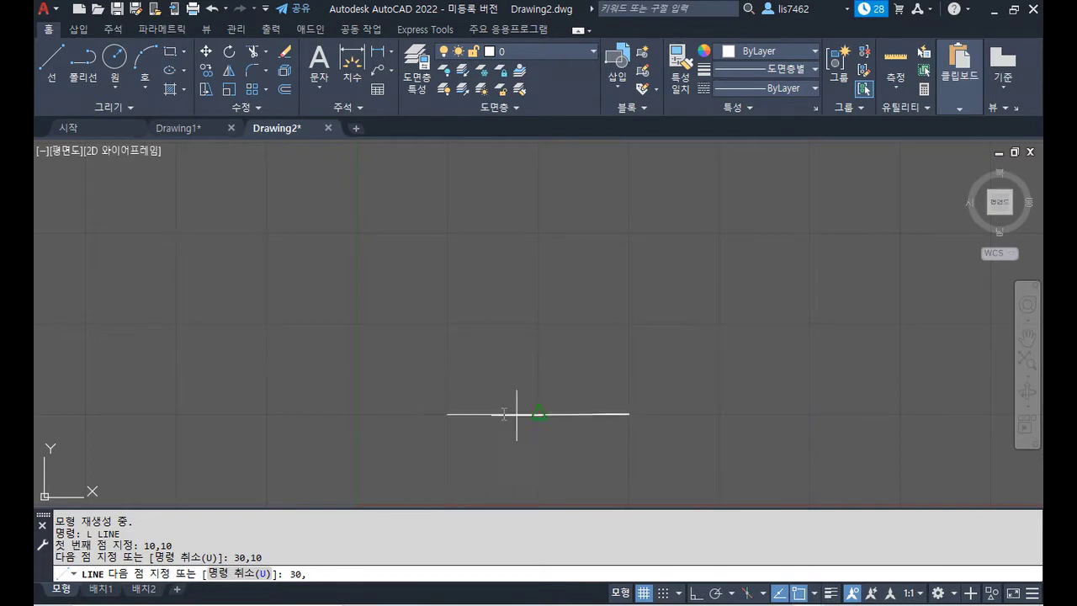
type("25")
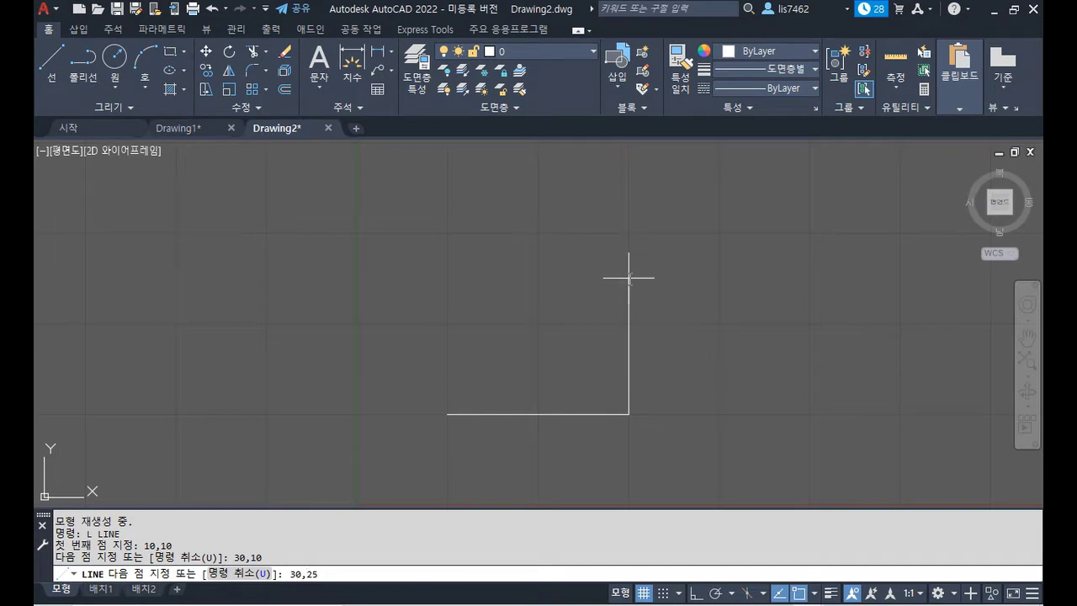
key("Return")
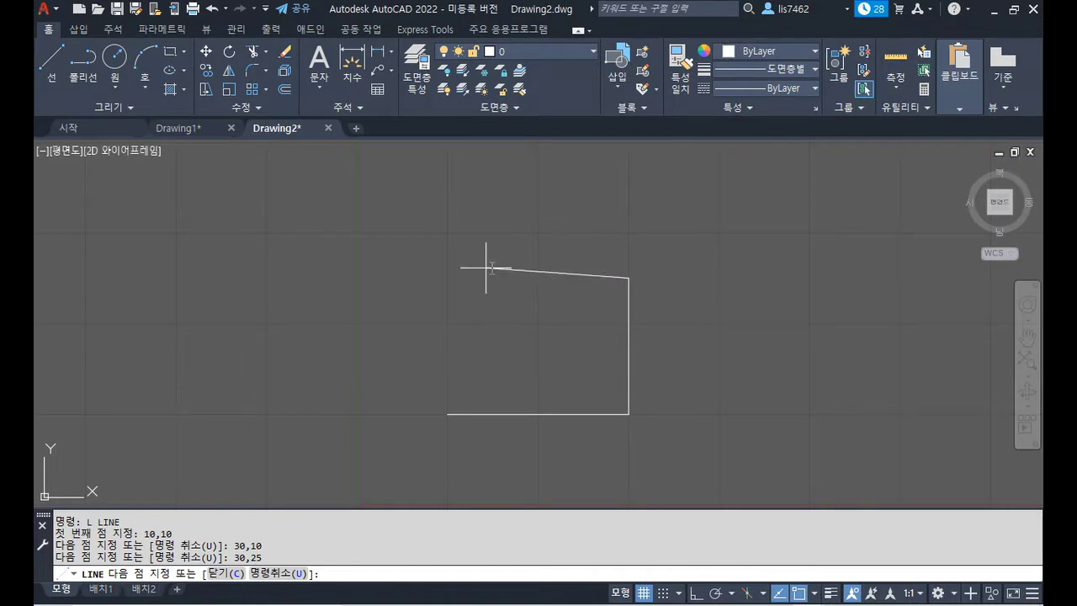
Step: Draw the top edge to 10,25 and close the rectangle back at the 10,10 corner
type("10,")
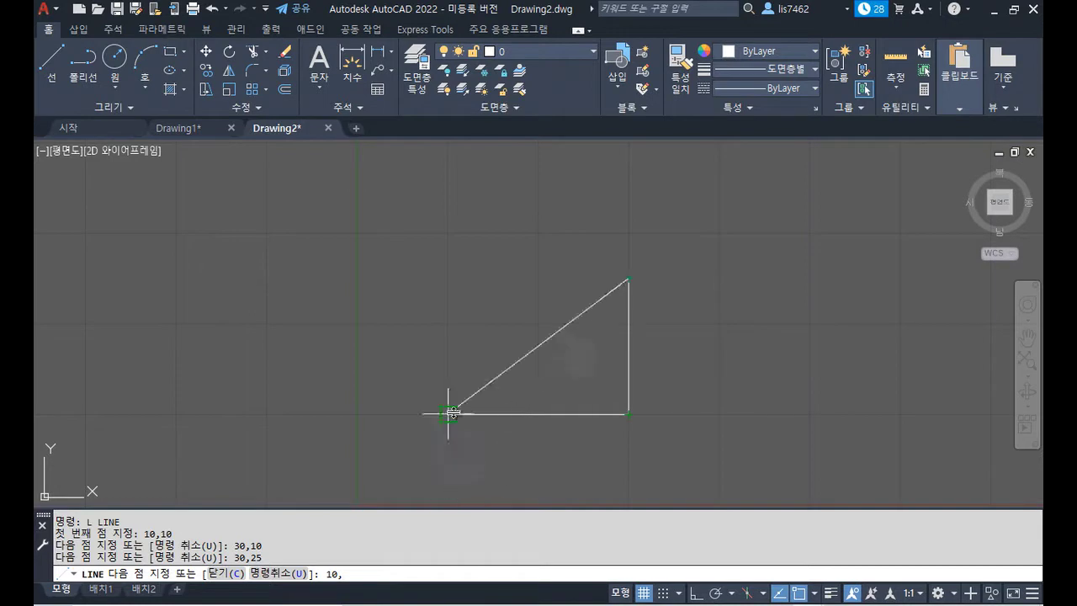
type("2")
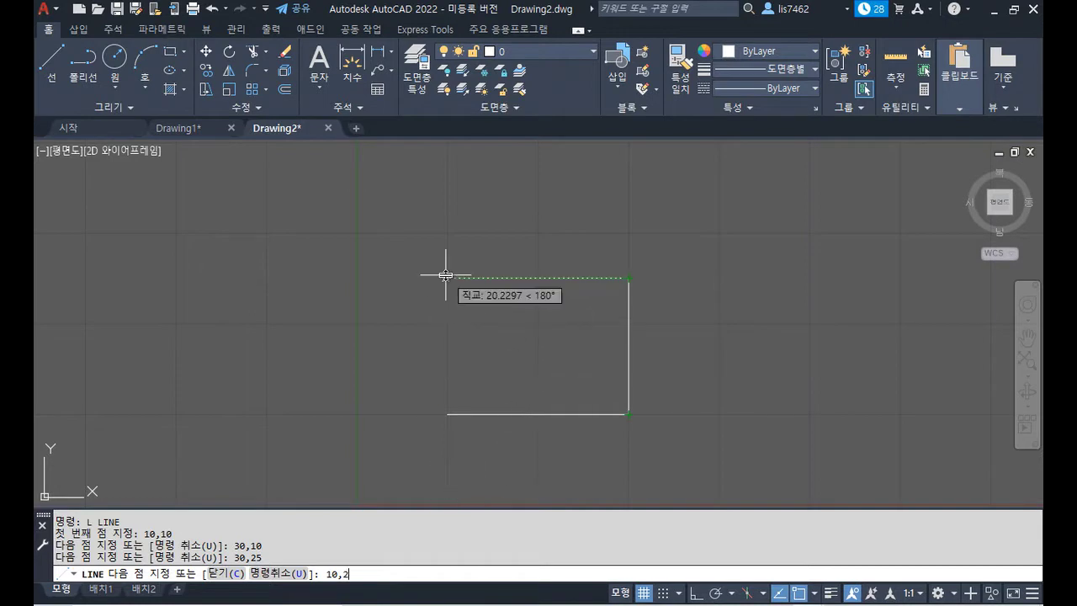
type("5")
key("Return")
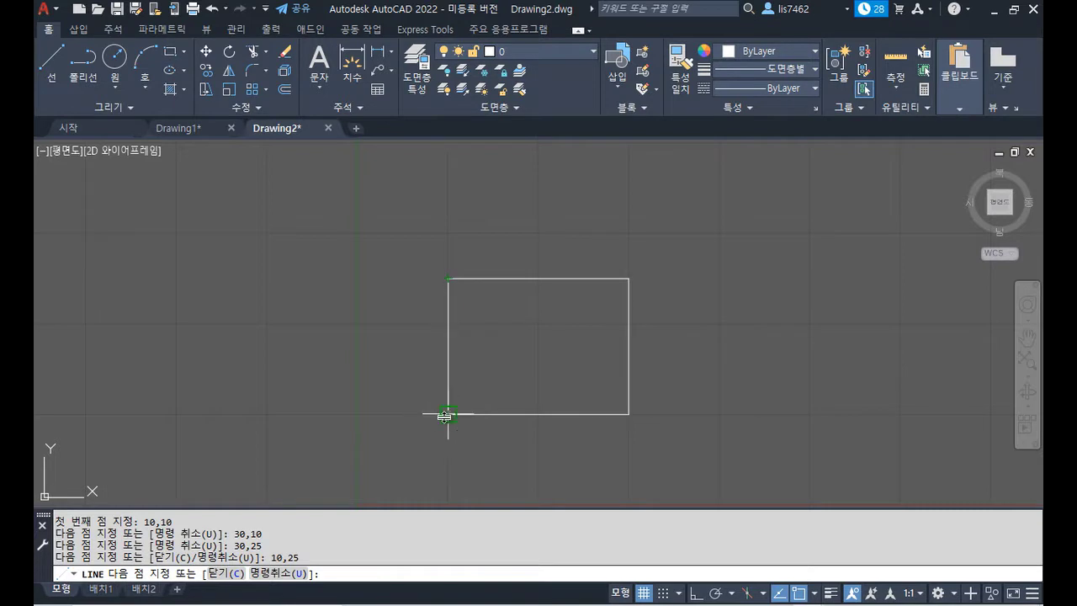
left_click(444, 414)
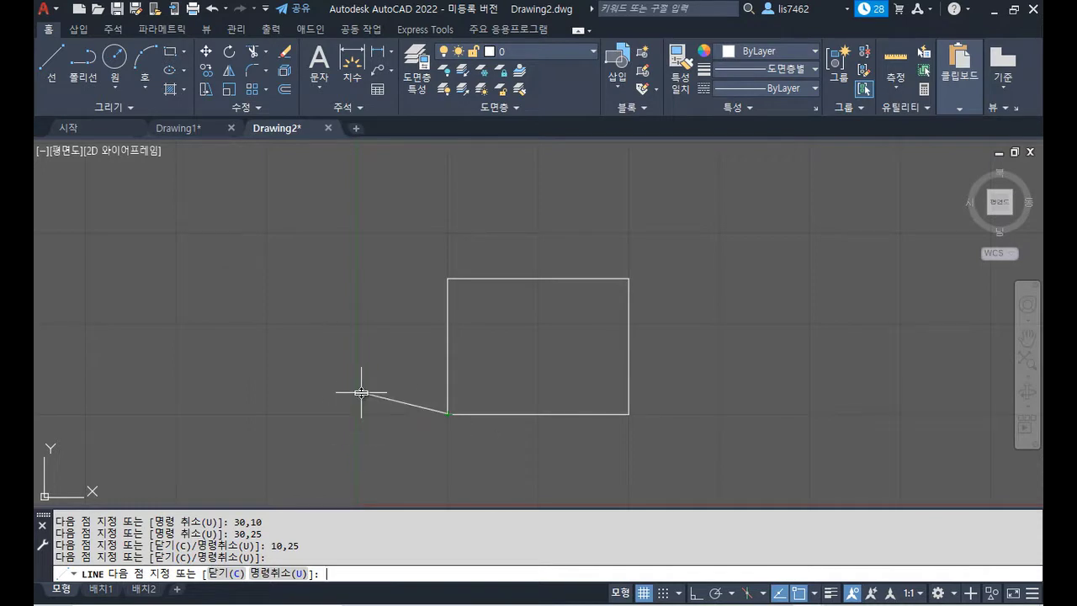
key("Return")
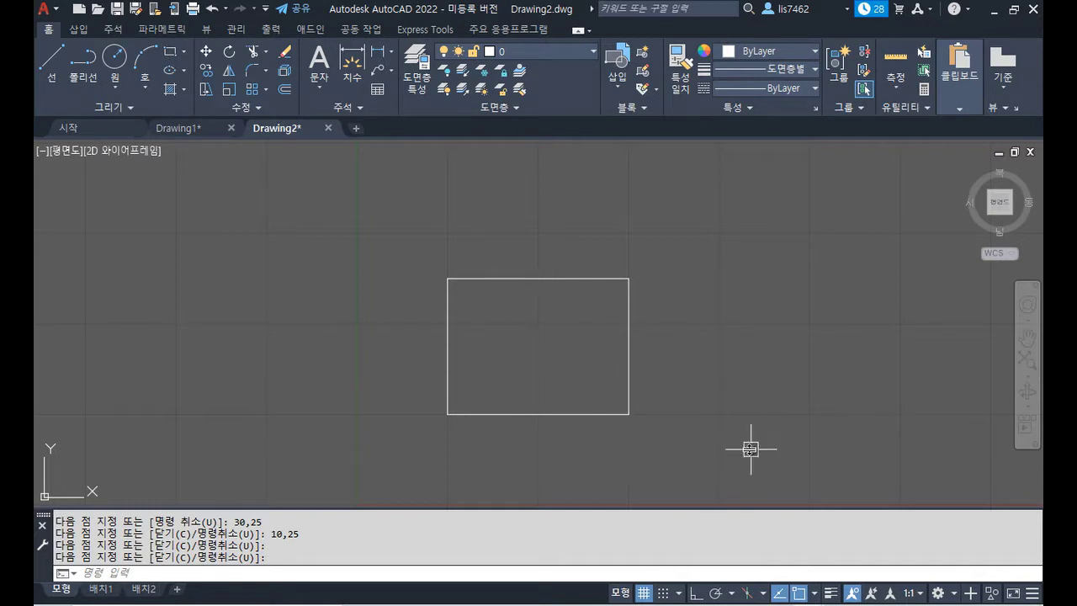
left_click(672, 430)
Step: Select the 10,10–30,25 rectangle and delete it, clearing the mistyped coordinates
left_click(526, 294)
key("Delete")
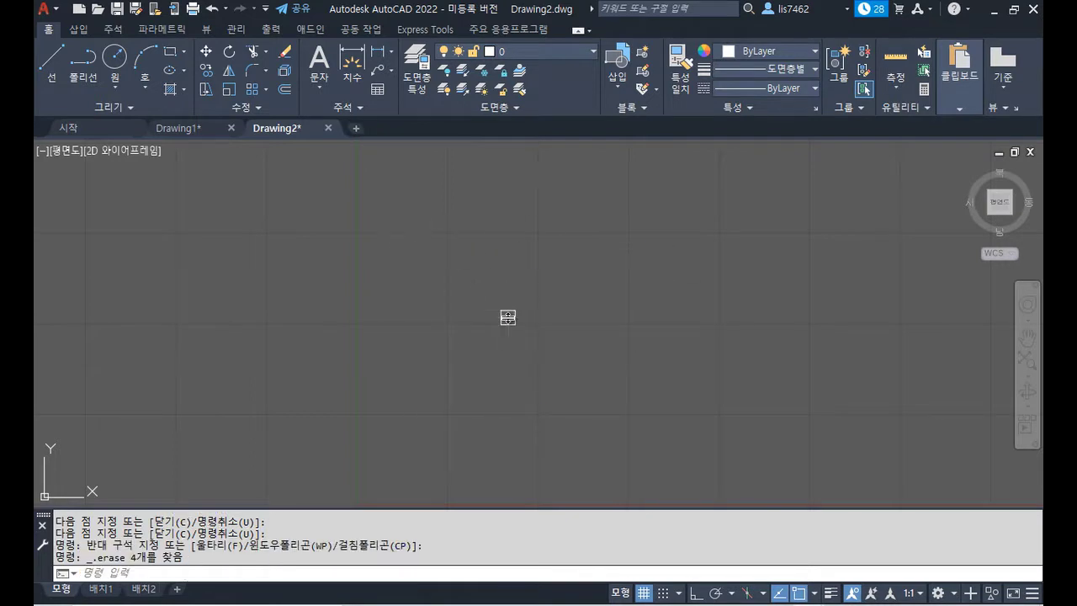
key("Return")
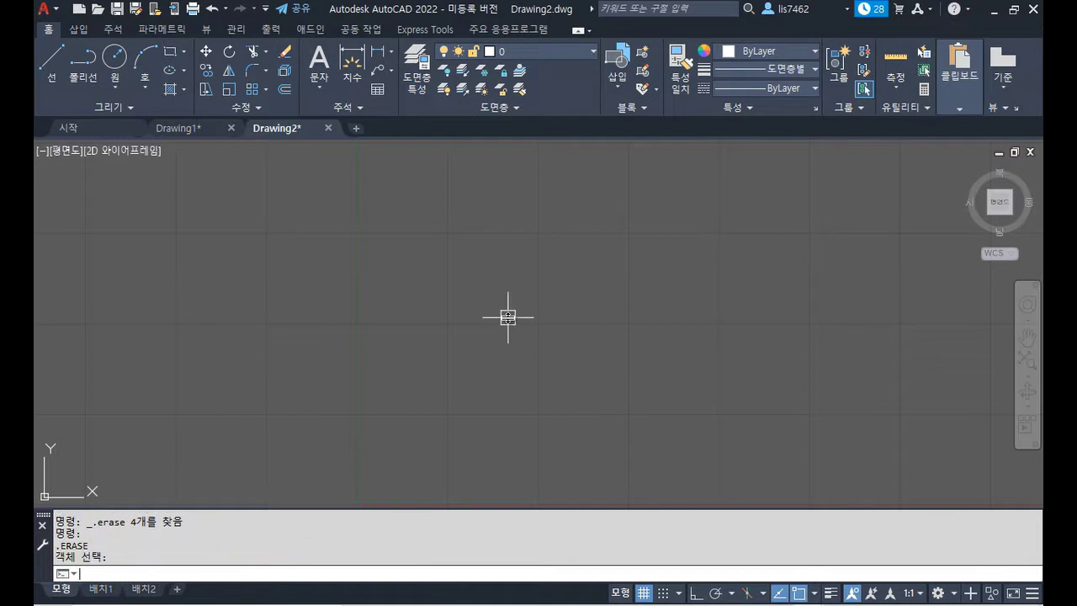
type("1")
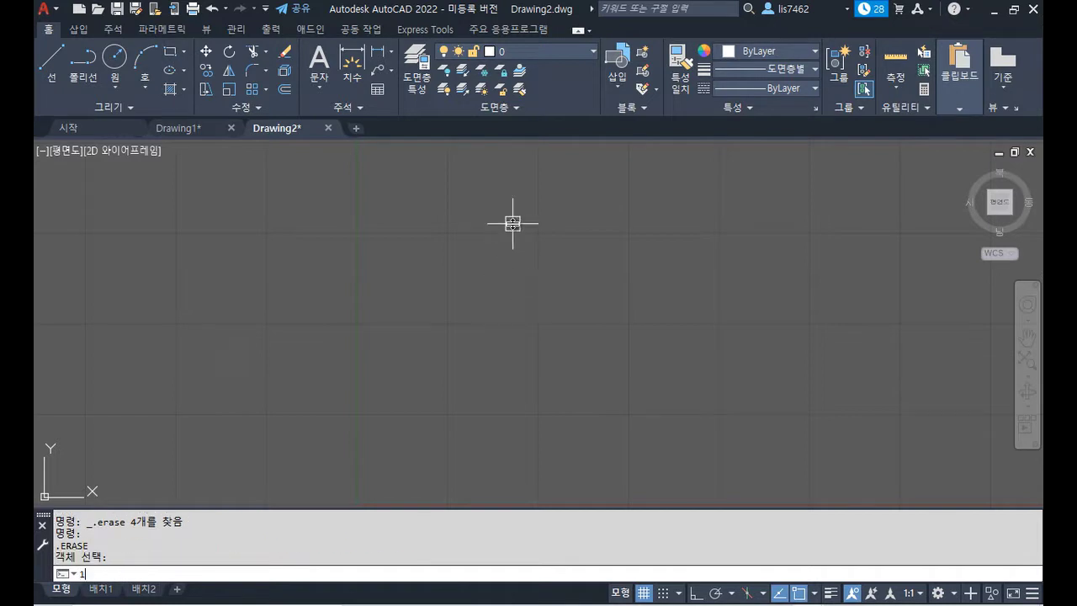
type("0,10")
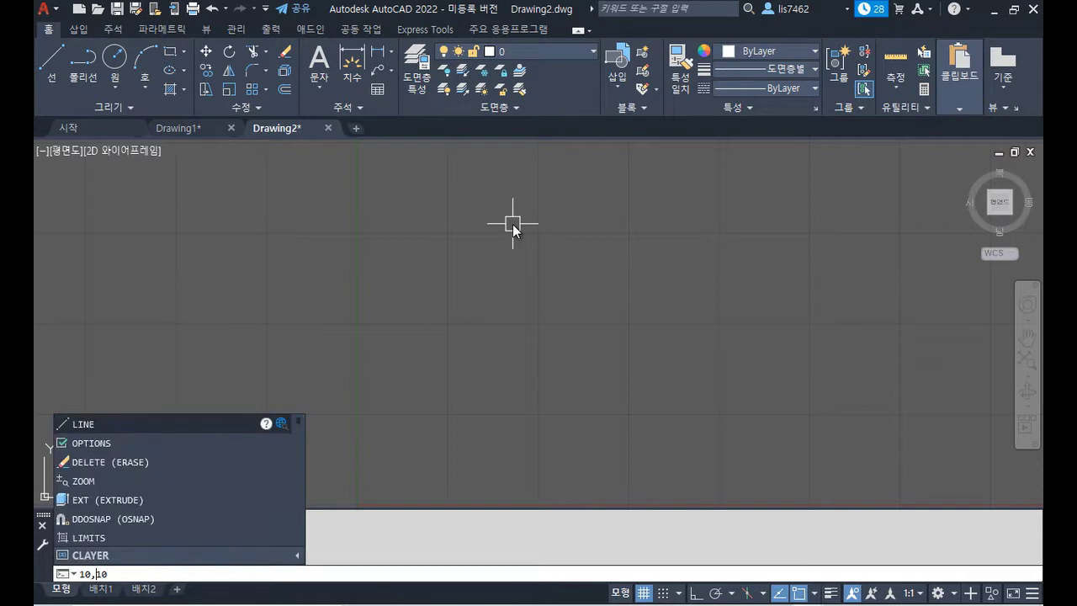
key("BackSpace")
key("BackSpace")
key("BackSpace")
key("BackSpace")
key("BackSpace")
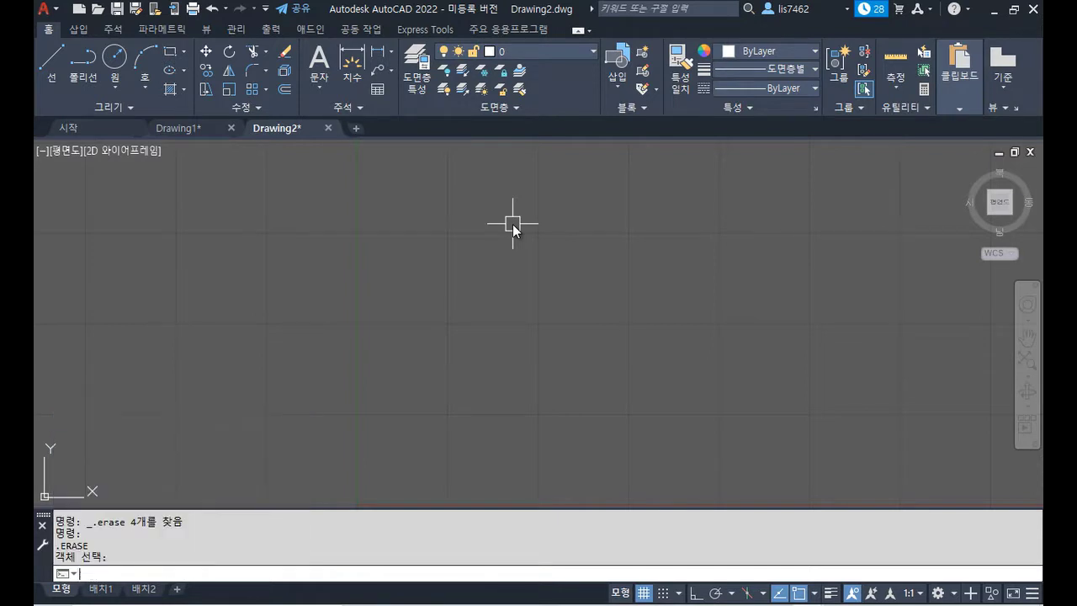
Step: Start a fresh line with its first point at 10,10
type("l")
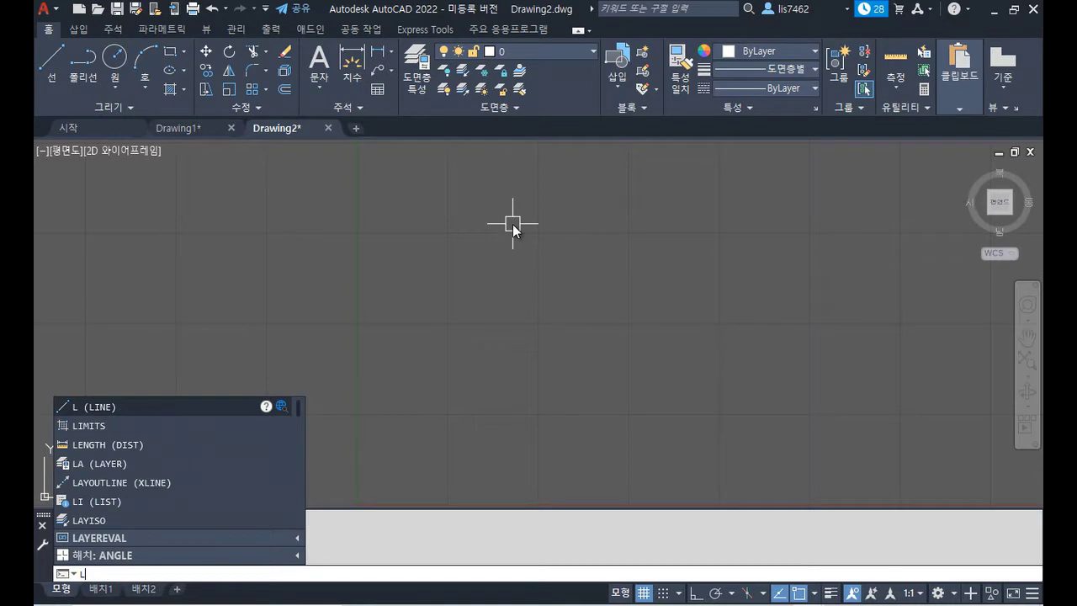
key("Return")
type("10,10")
key("Return")
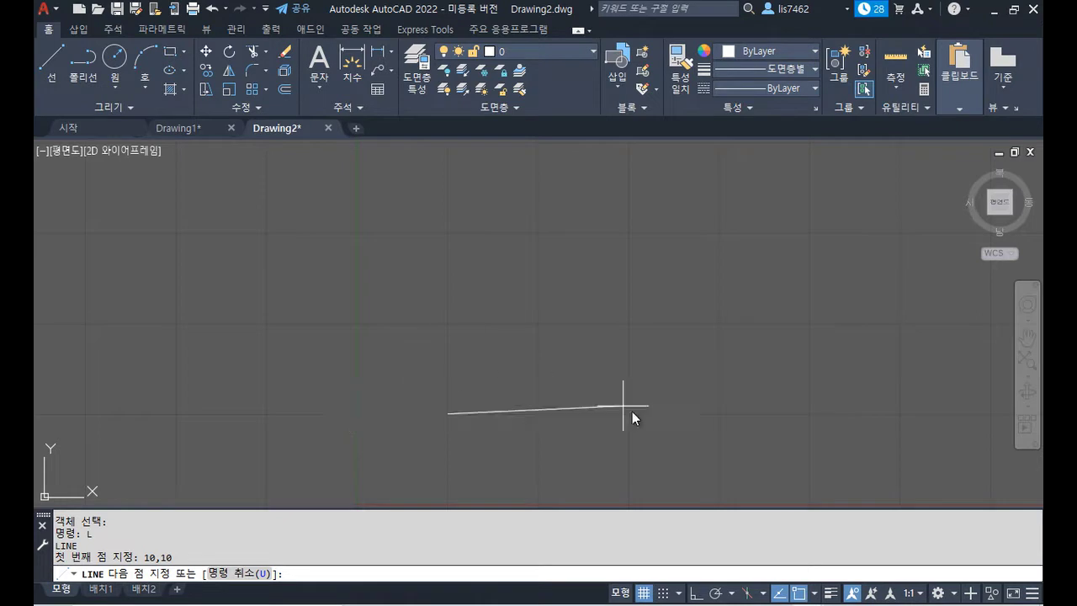
Step: Extend the line from 10,10 across to 30,10, then straight up to 30,25
type("3")
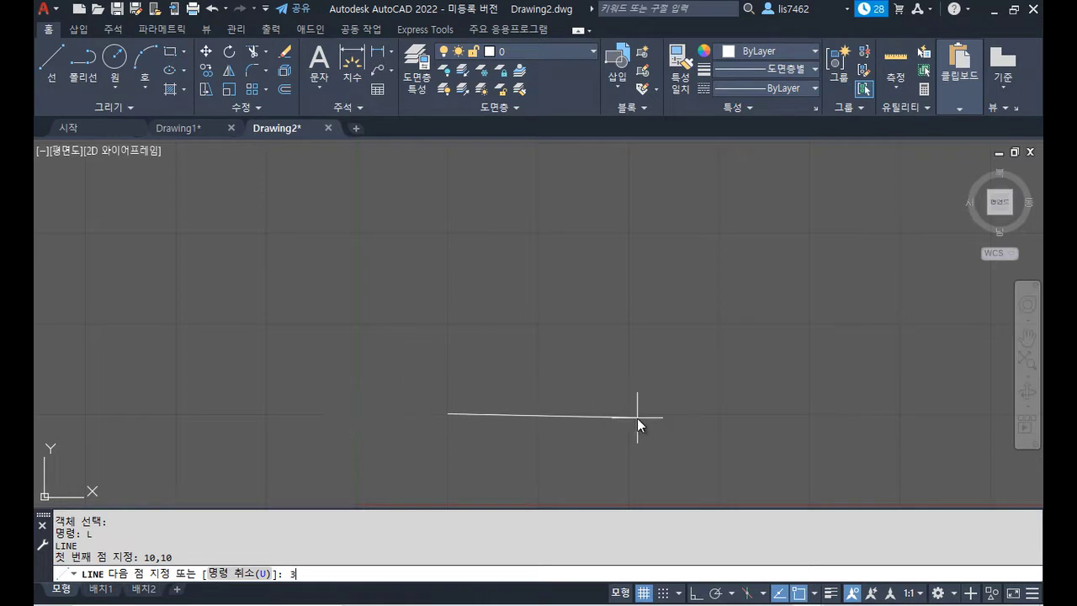
type("0,")
type("10")
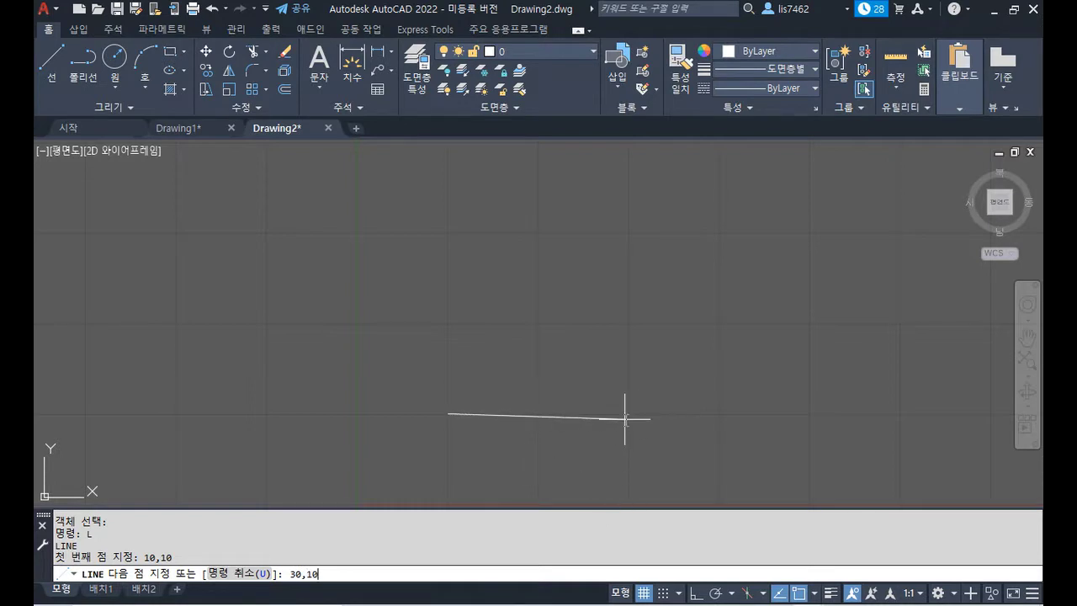
key("Return")
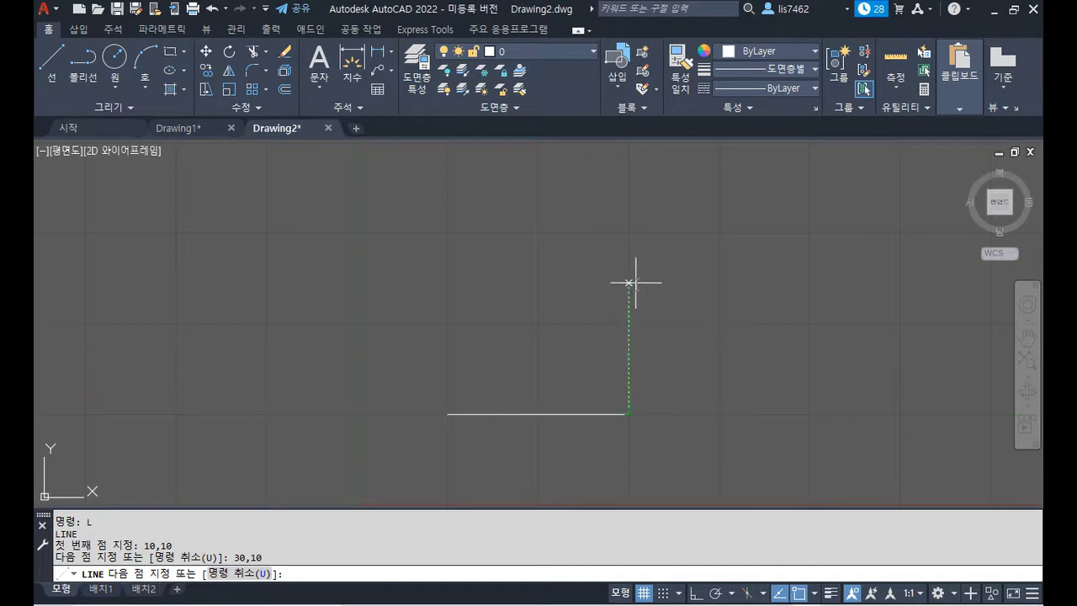
type("3")
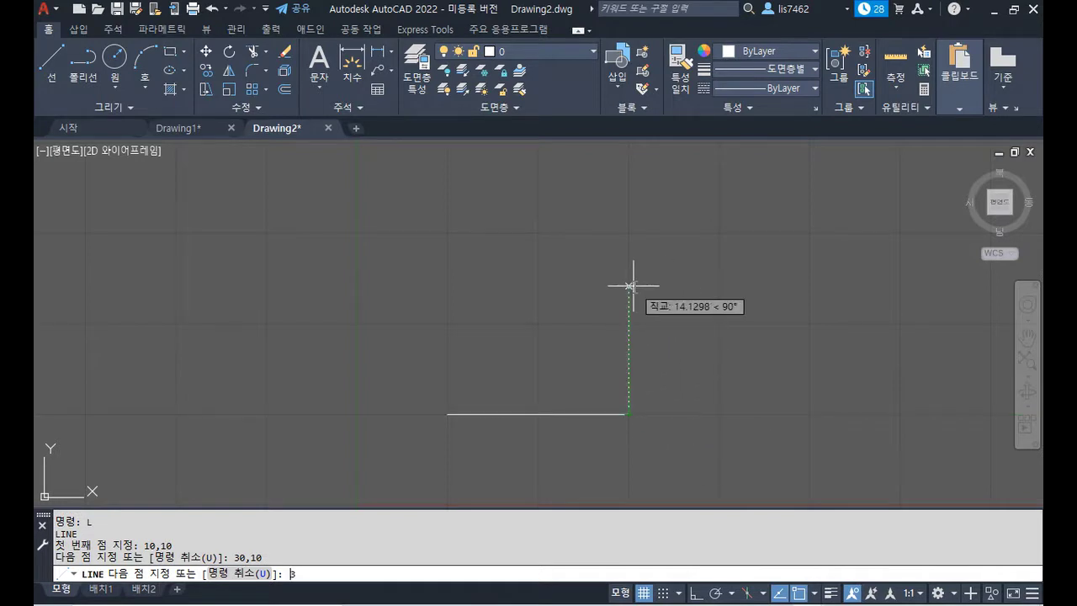
type("0,")
type("25")
key("Return")
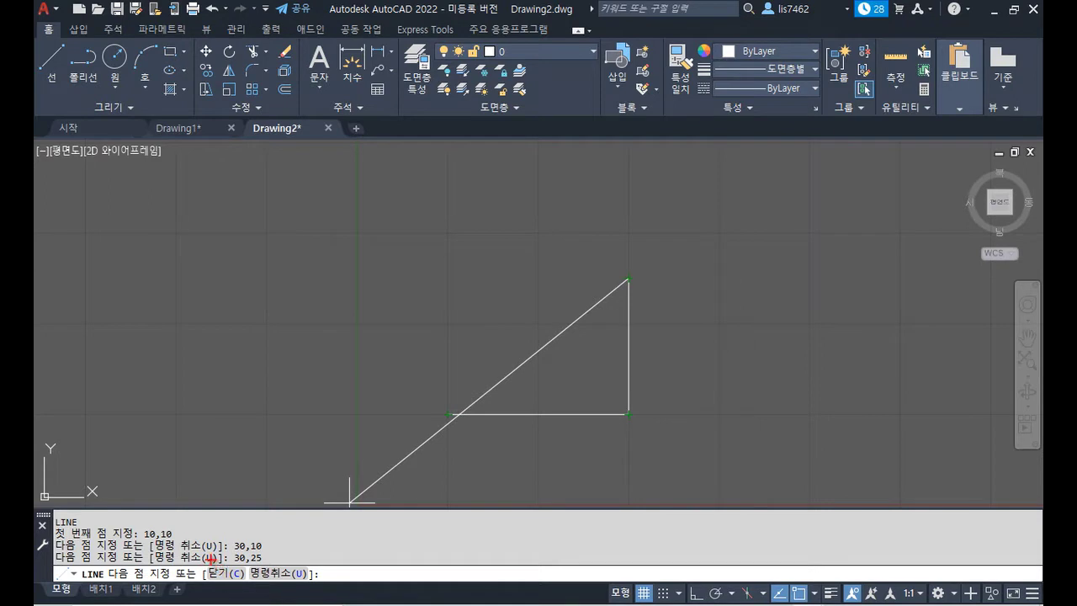
left_click_drag(148, 551, 227, 565)
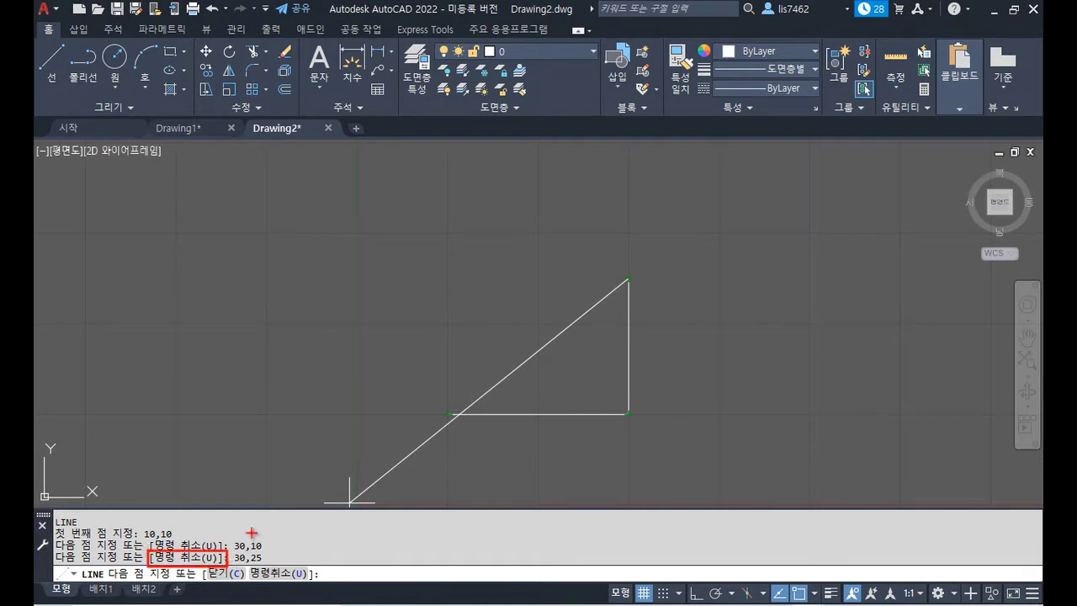
left_click_drag(149, 536, 229, 552)
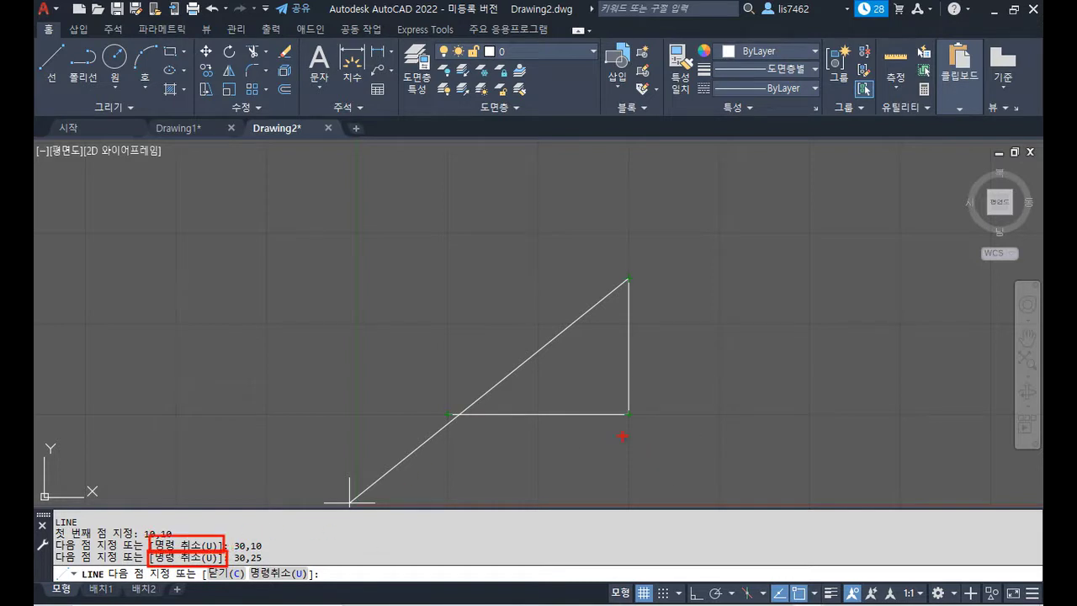
key("e")
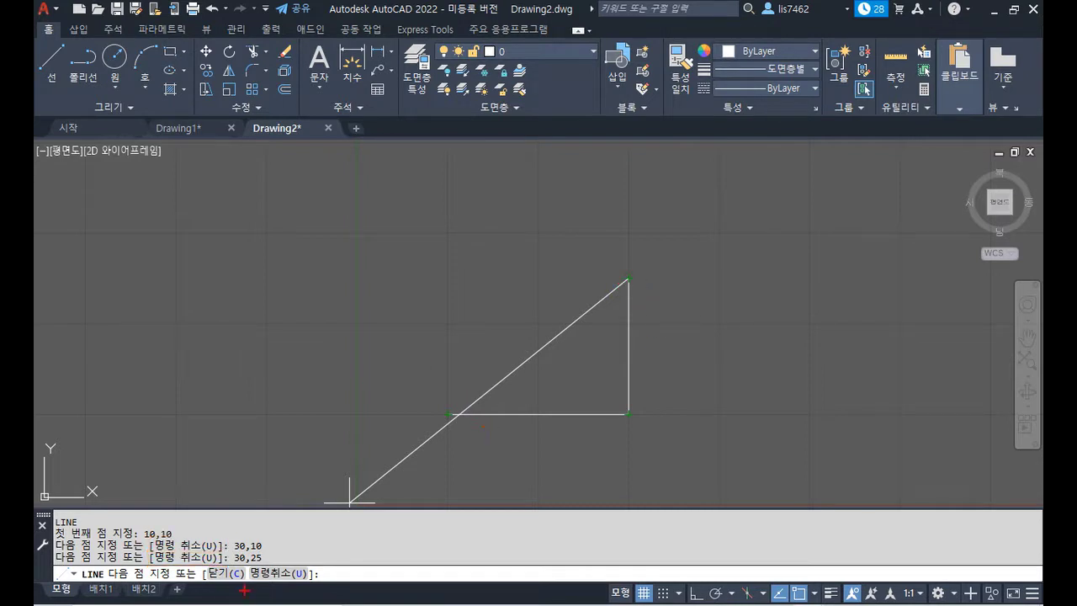
left_click_drag(249, 564, 318, 591)
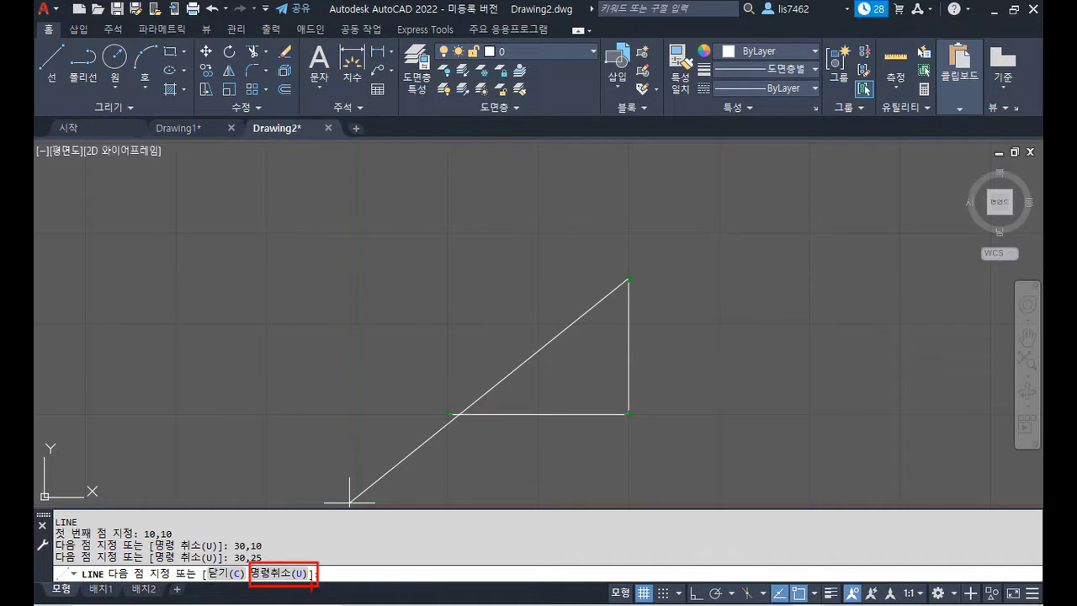
mouse_move(188, 561)
left_mouse_down()
mouse_move(255, 585)
mouse_move(244, 575)
left_mouse_up()
key("Escape")
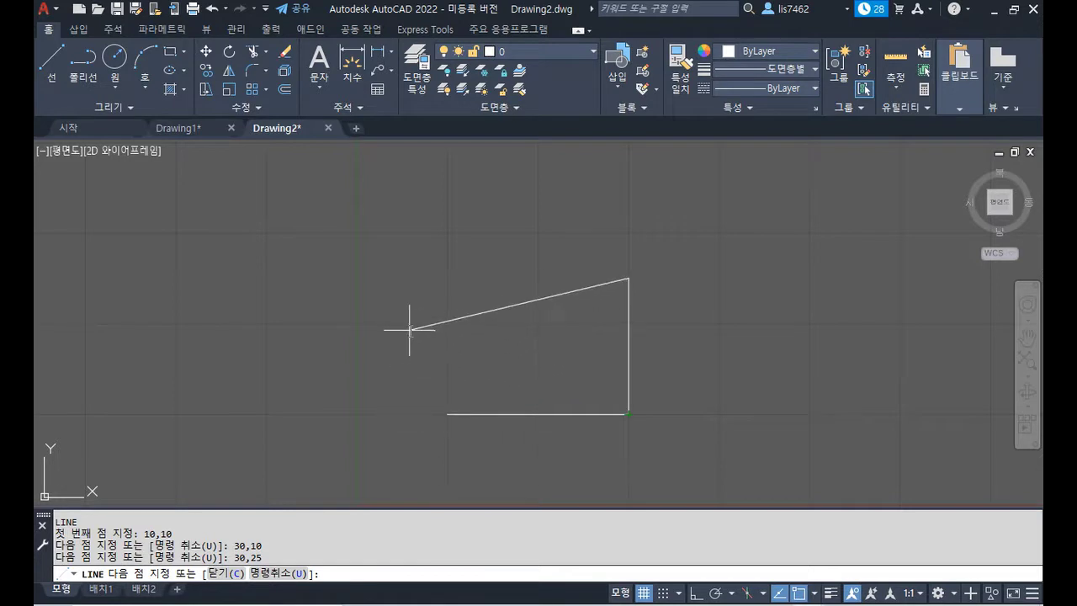
Step: Close the line from 30,25 back to 10,10, forming the right triangle
type("c")
key("Return")
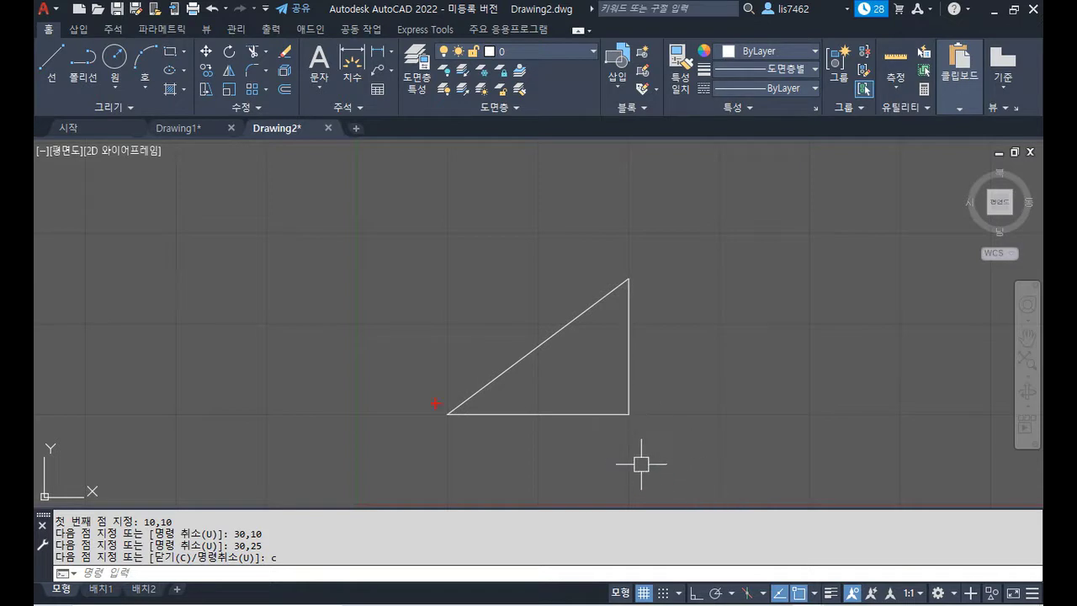
left_click_drag(439, 421, 442, 415)
left_click_drag(586, 412, 454, 410)
left_click_drag(627, 423, 454, 414)
key("Escape")
left_click_drag(465, 414, 446, 414)
left_click_drag(195, 555, 178, 580)
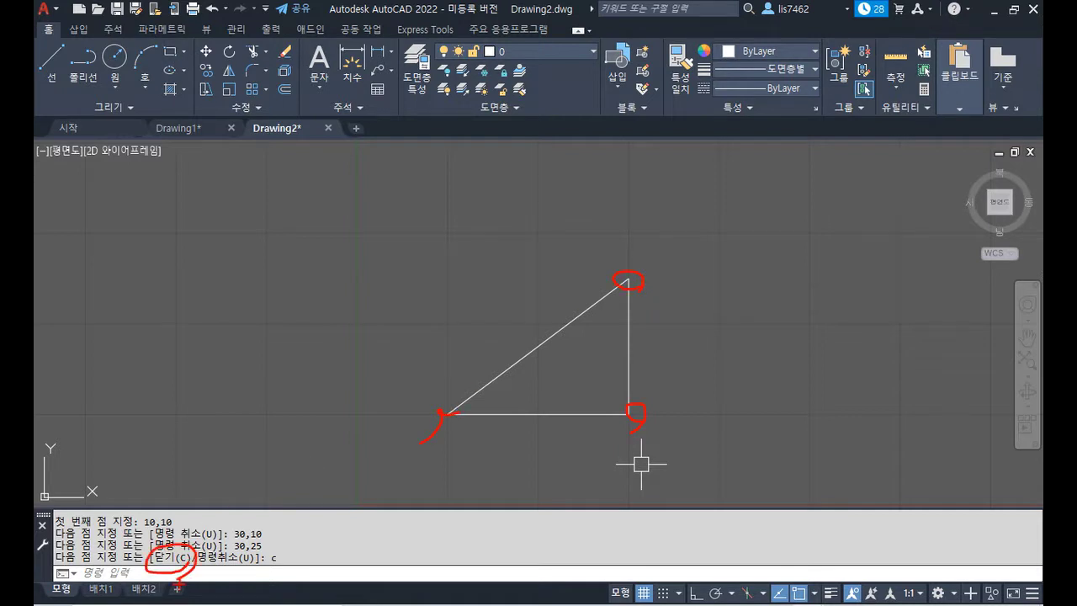
key("Escape")
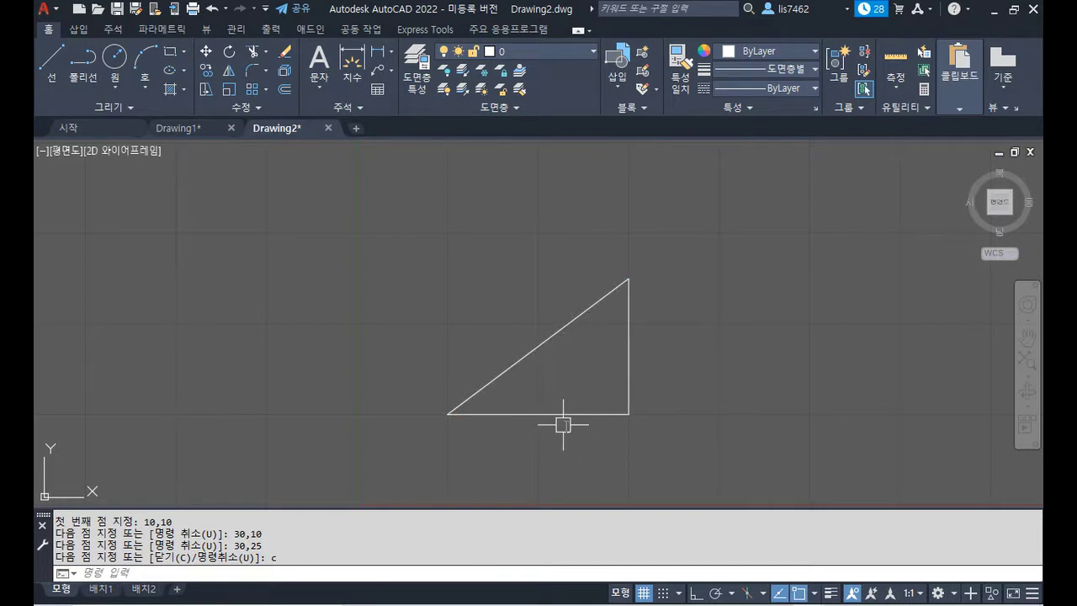
Step: Select the triangle's three lines and erase them
left_click(688, 456)
left_click(586, 319)
key("Delete")
Step: Draw an open line from 10,10 to 30,10 and up to 30,25, then end it
type("l")
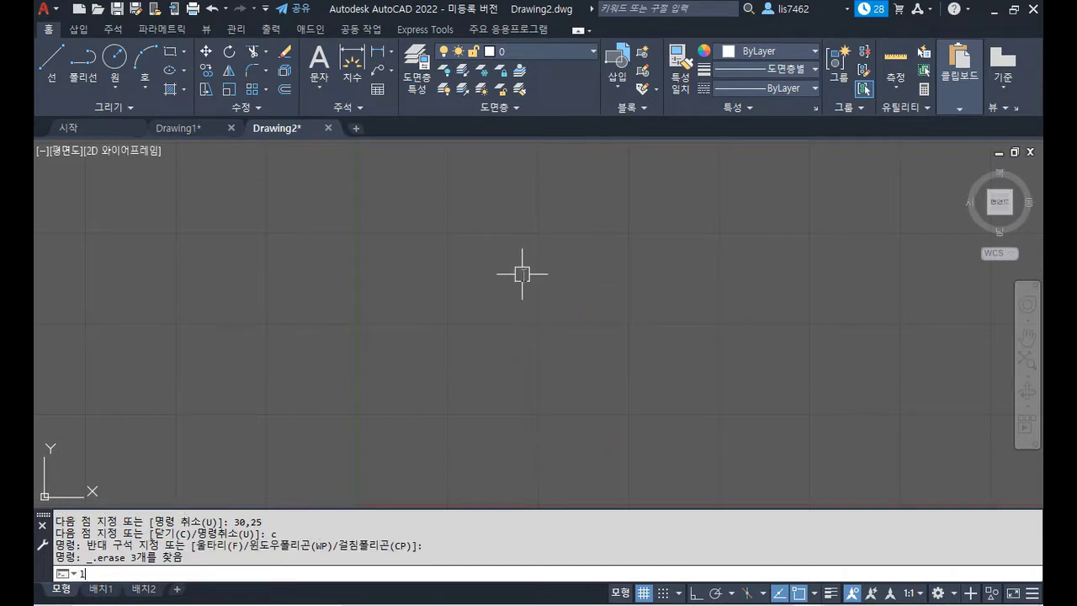
key("Return")
type("10,10")
key("Return")
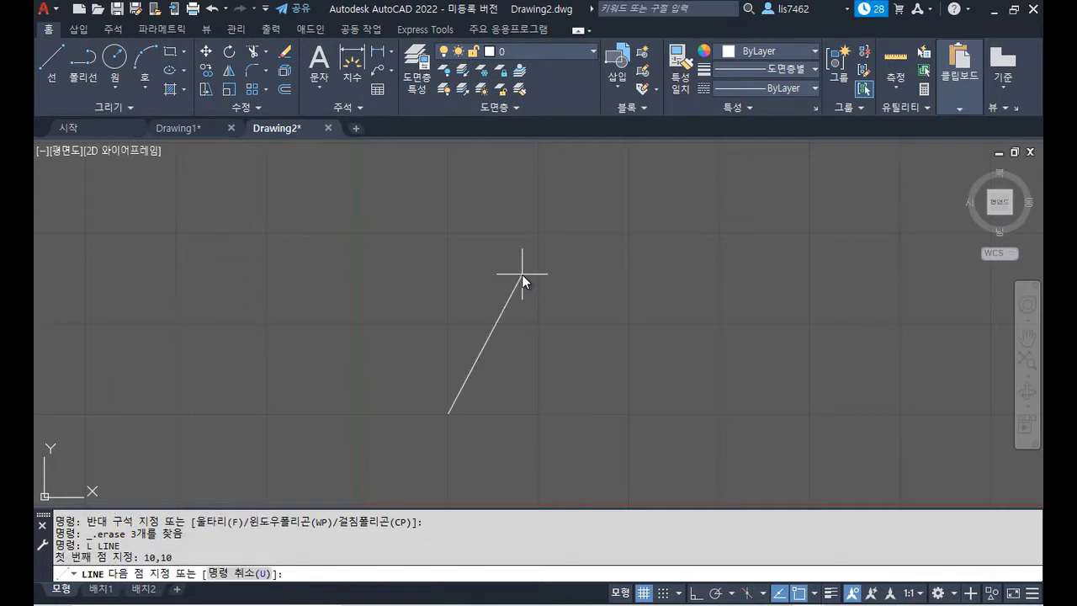
type("30,10")
key("Return")
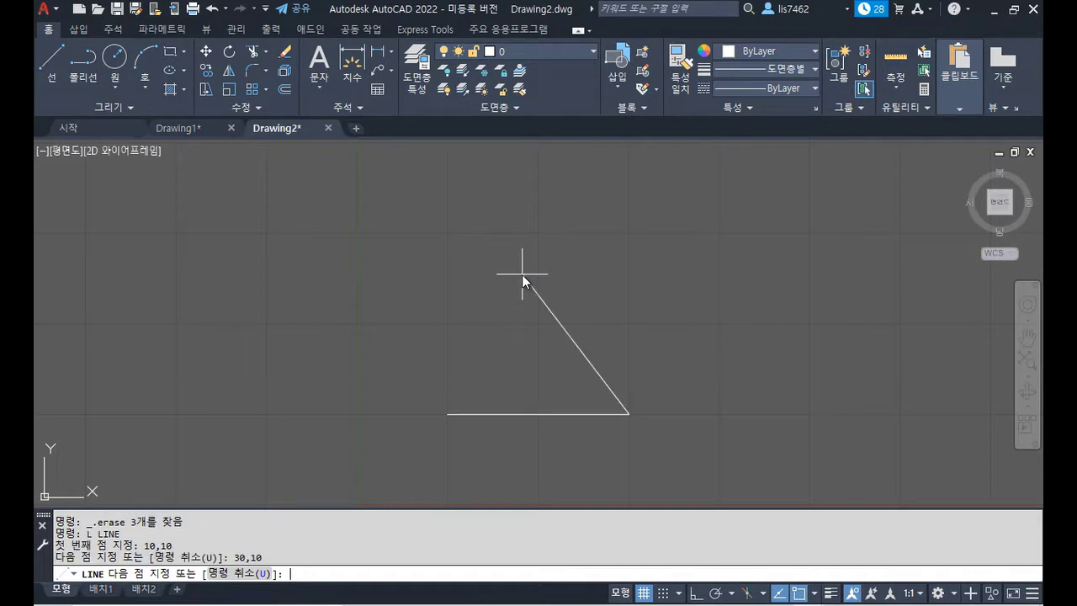
type("30,25")
key("Return")
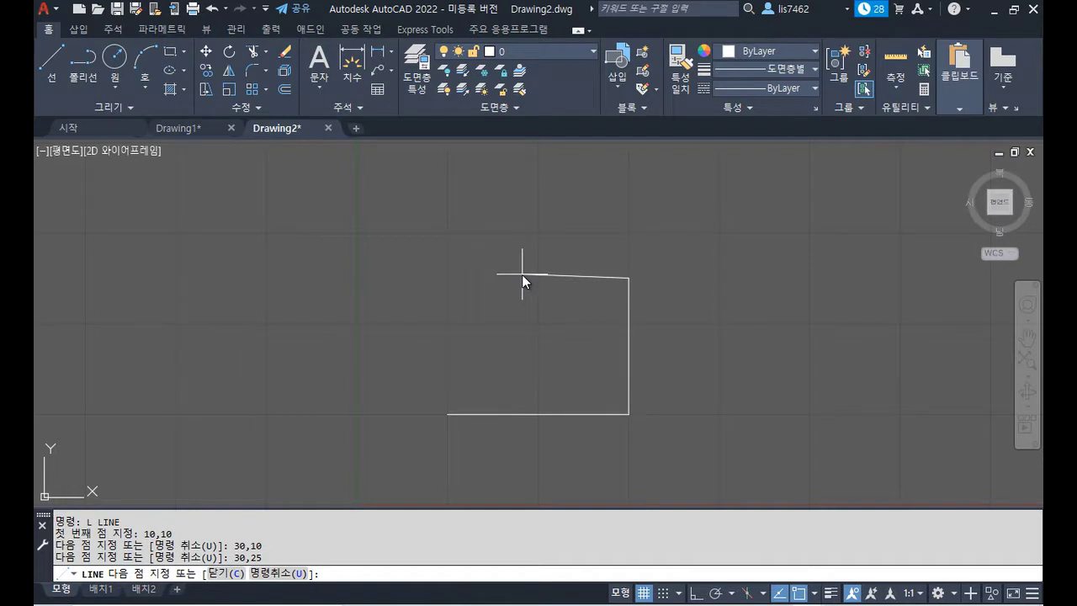
key("Return")
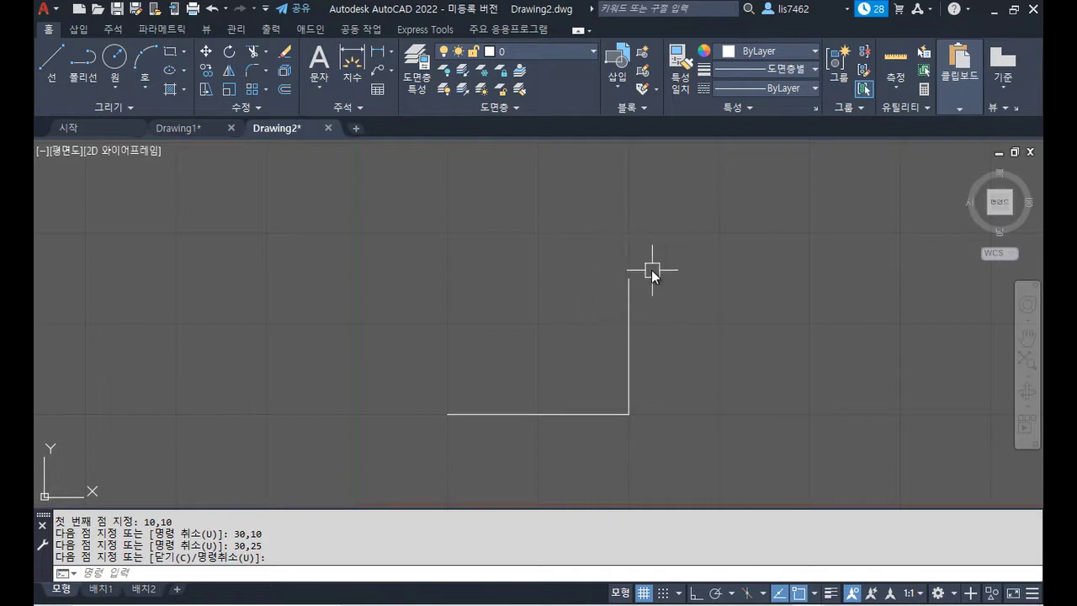
Step: Start a new line at the top endpoint 30,25
type("1")
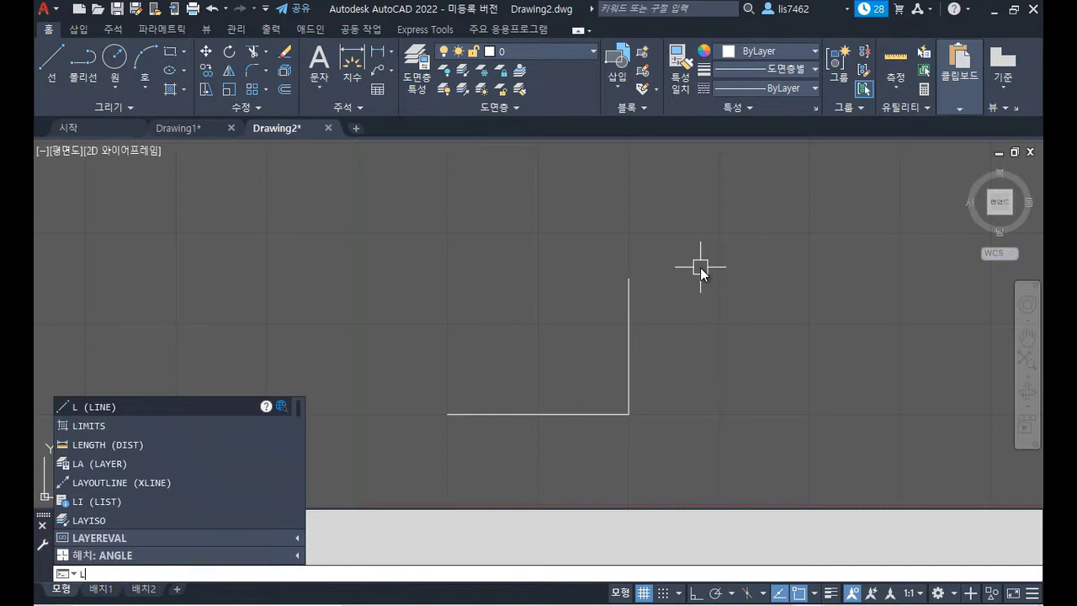
key("Return")
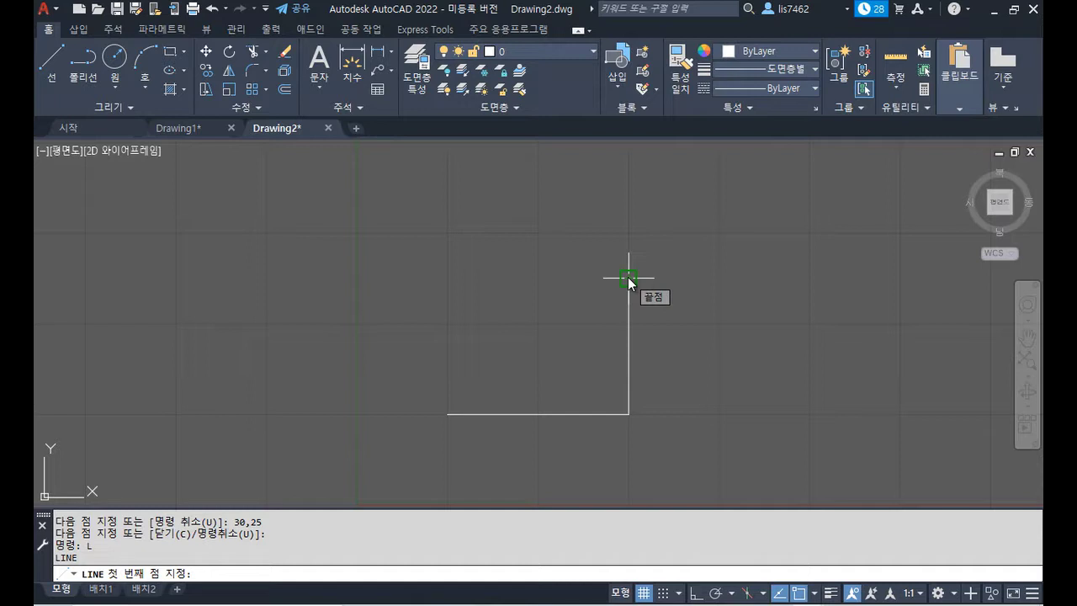
left_click(628, 277)
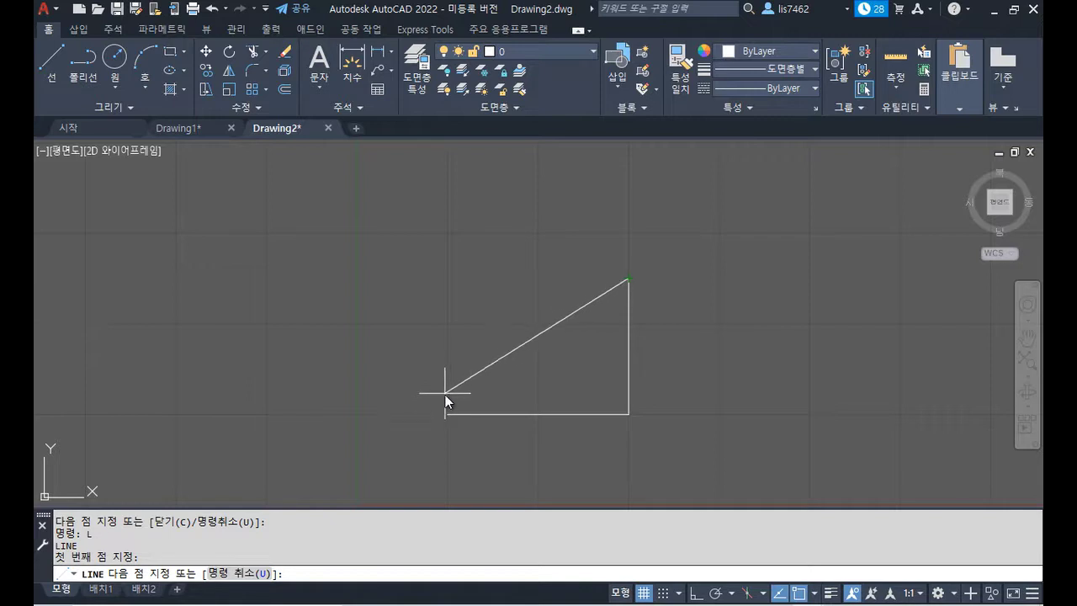
left_click(629, 414)
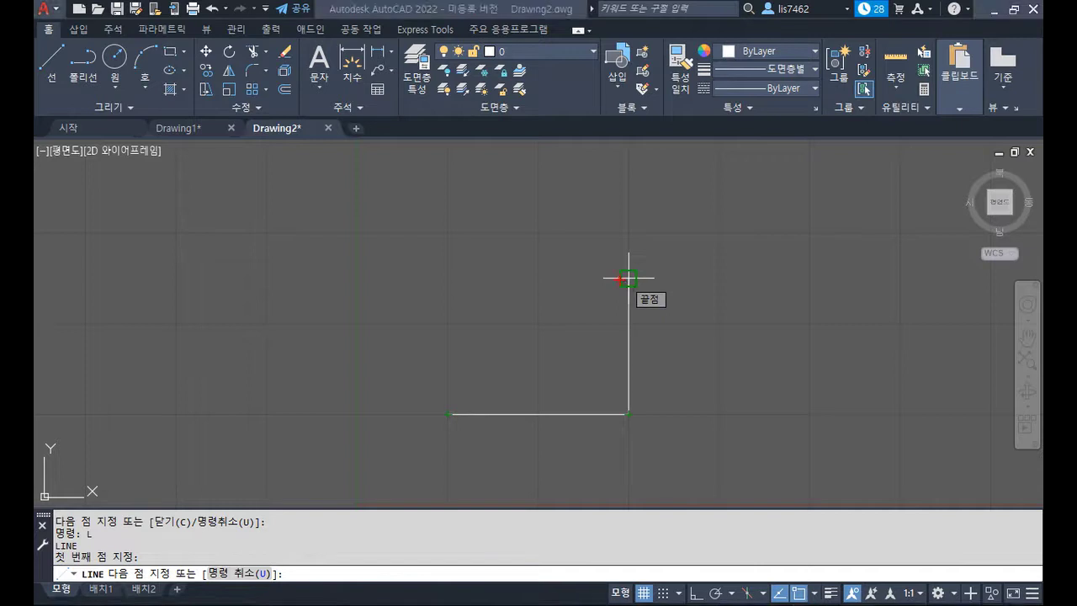
left_click_drag(205, 515, 191, 538)
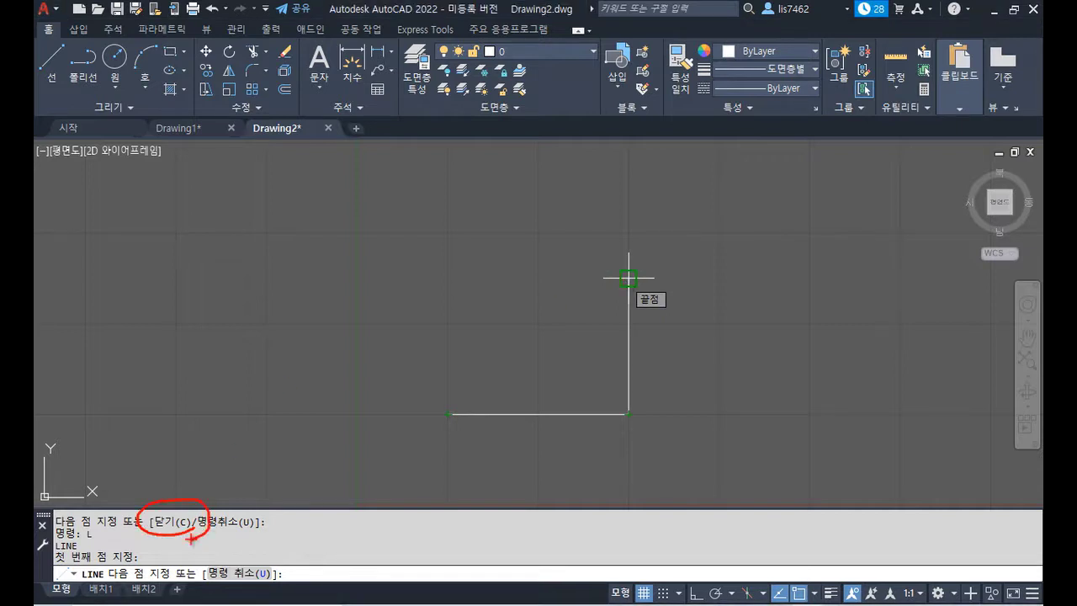
key("e")
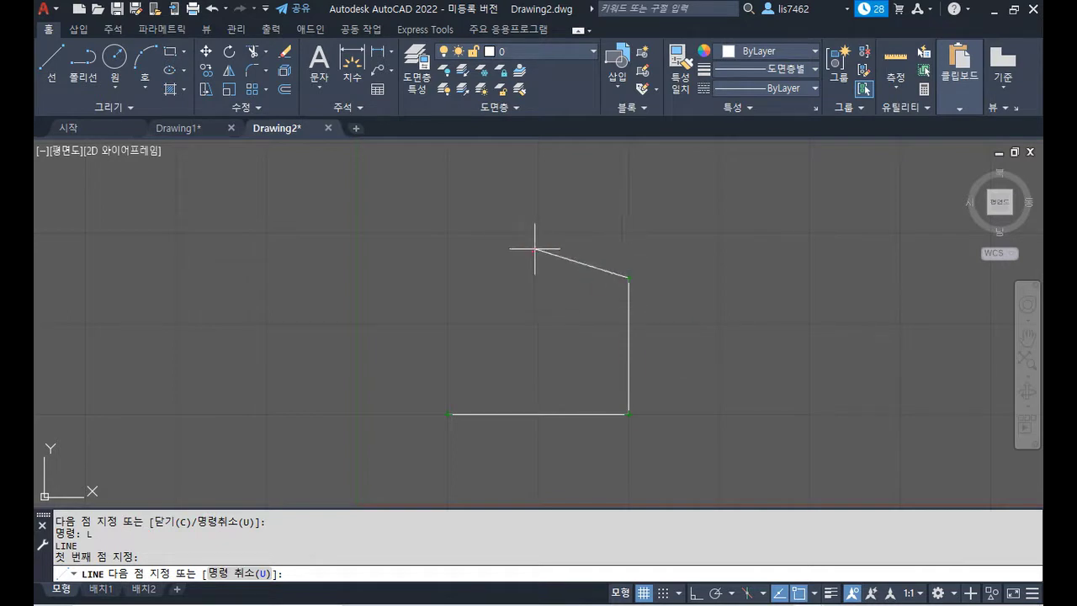
left_click_drag(271, 584, 288, 565)
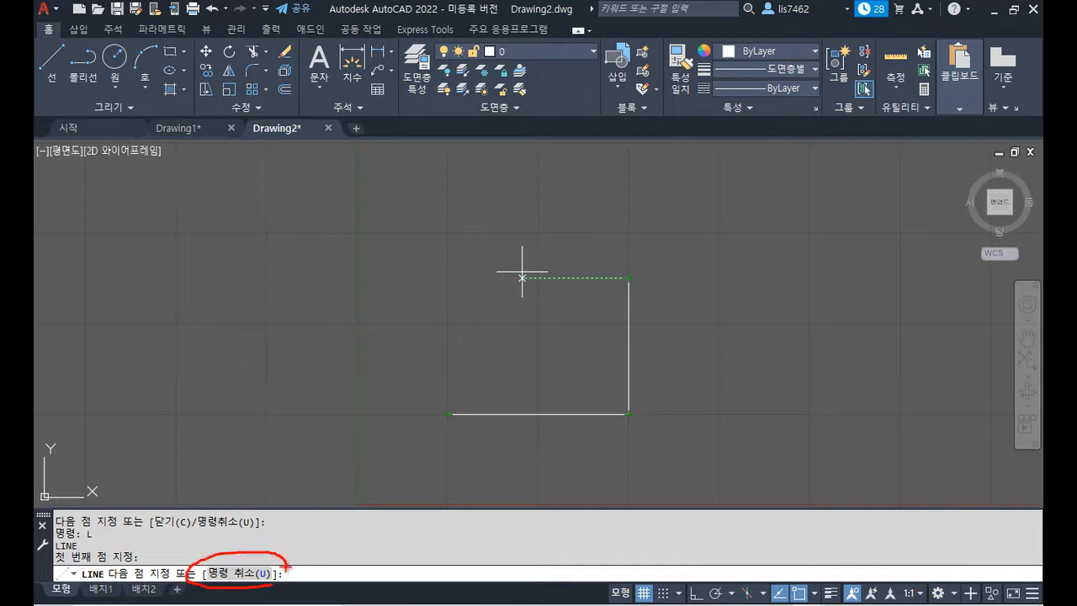
key("Escape")
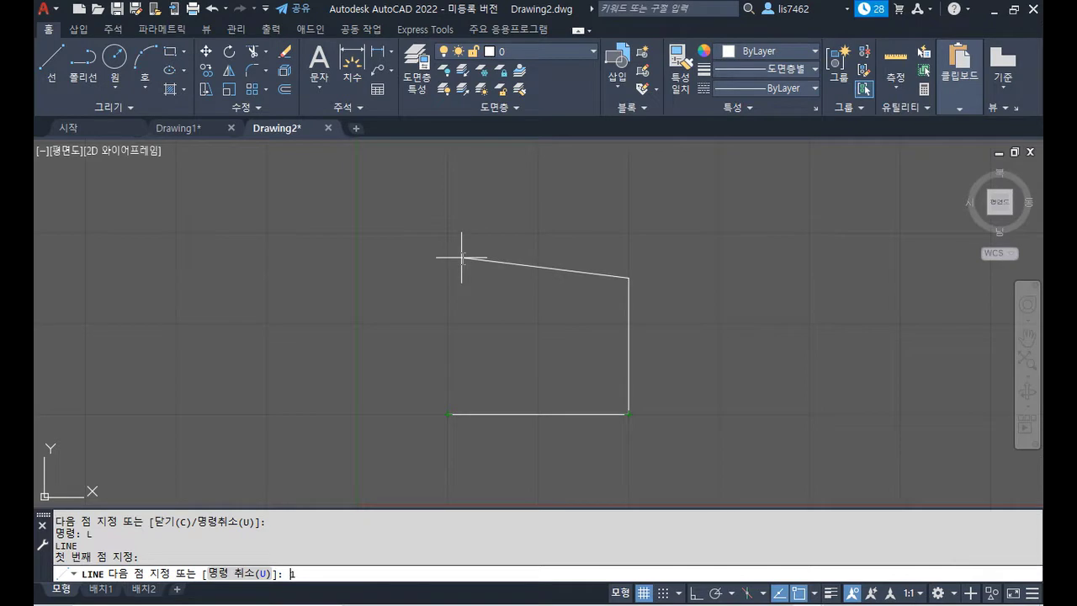
Step: Draw the top edge to 10,25 and the left edge down to 10,10
type("0")
type(",")
type("25")
key("Return")
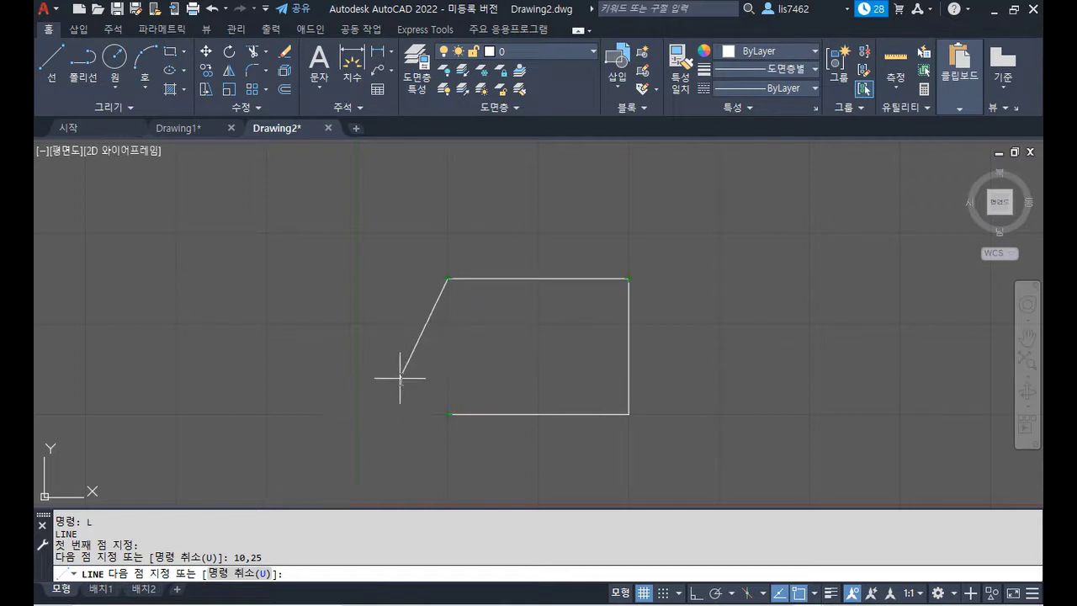
left_click(448, 413)
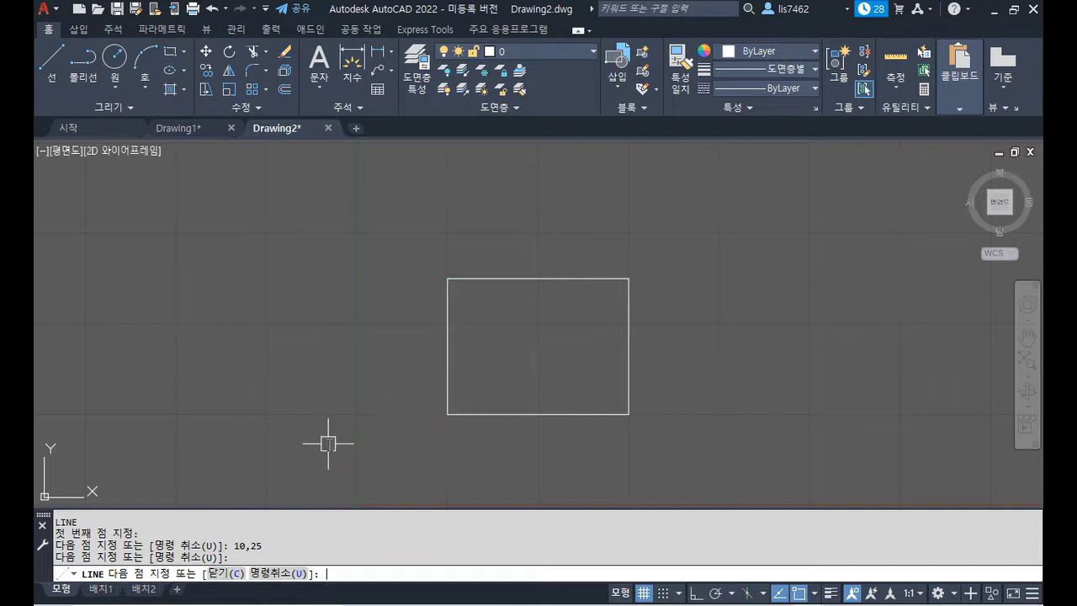
key("Return")
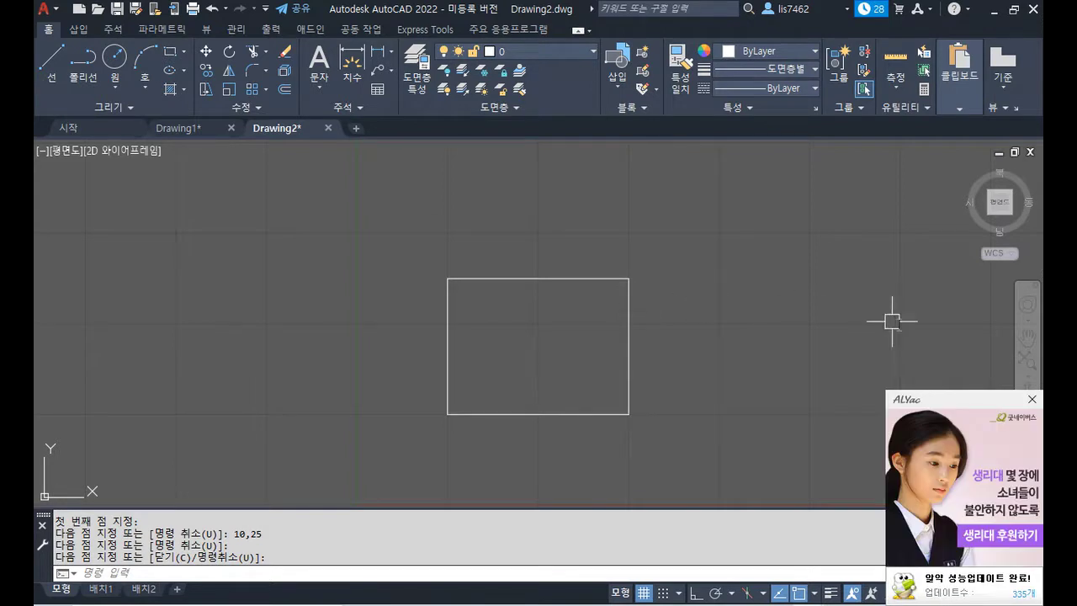
Step: Dismiss the antivirus popup, erase the top and left edges, and restart LINE
left_click(1032, 400)
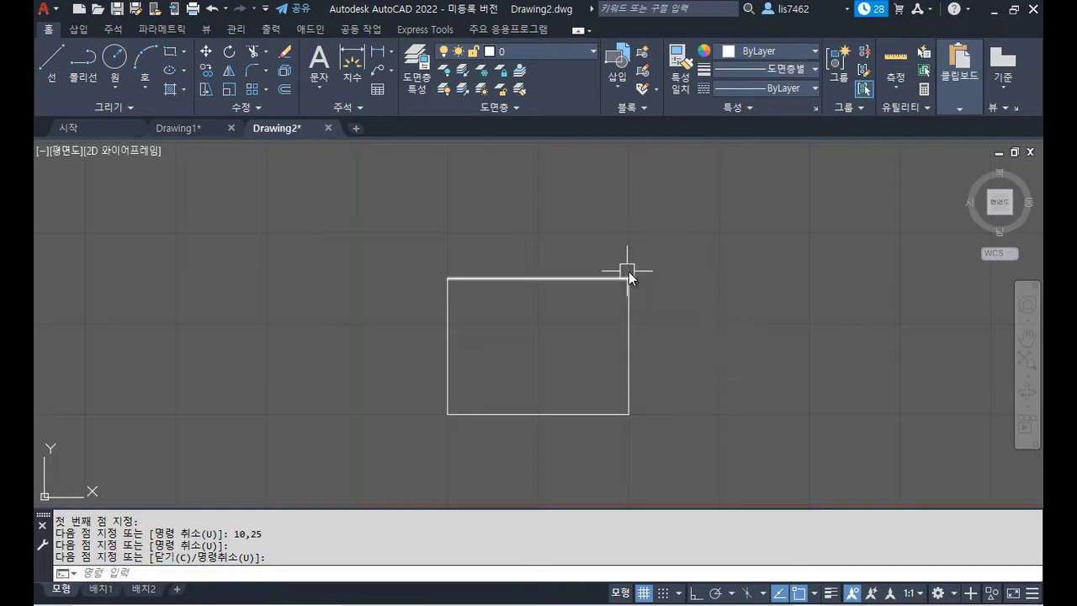
key("Return")
left_click(594, 278)
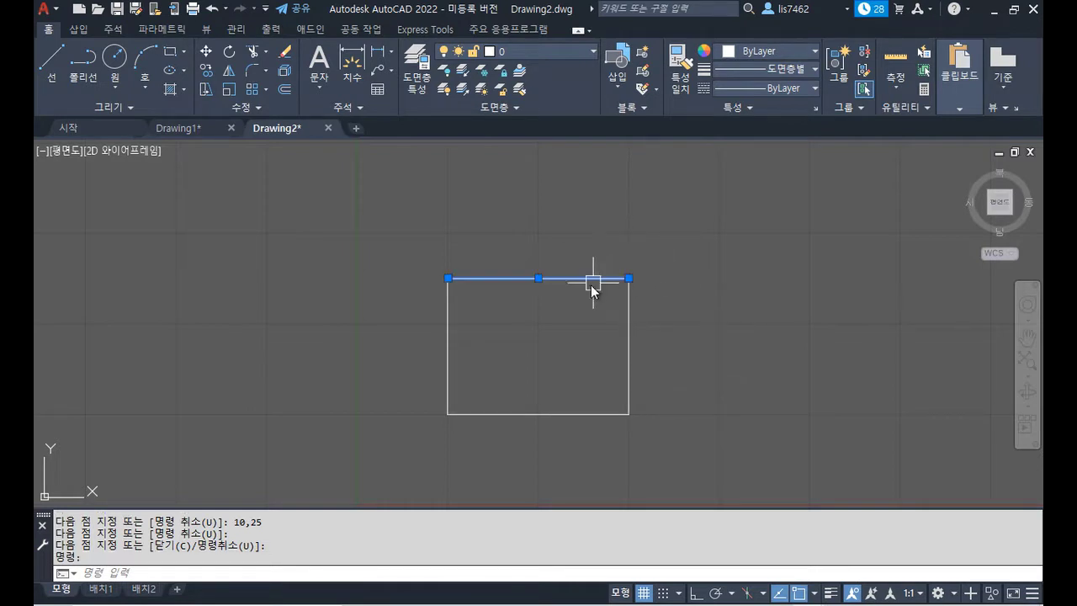
key("Delete")
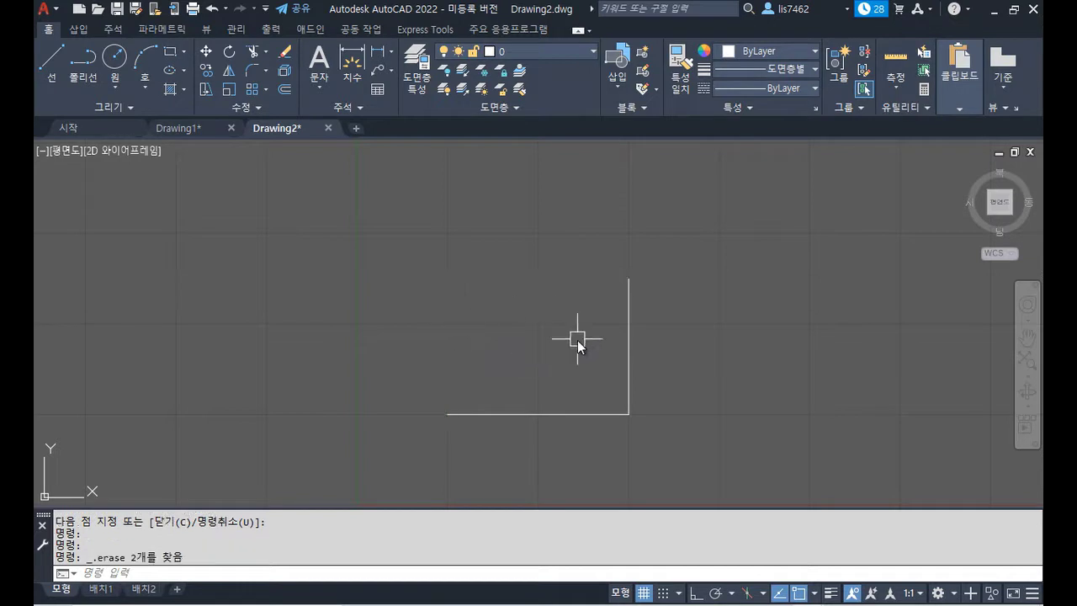
type("l")
key("Return")
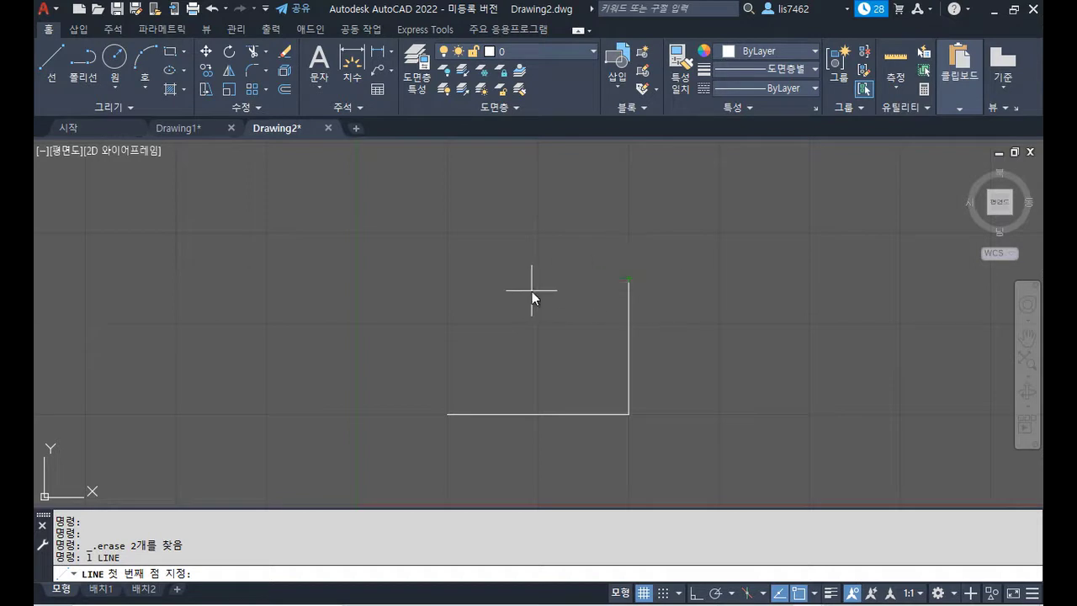
type("3")
type("0,25")
key("Return")
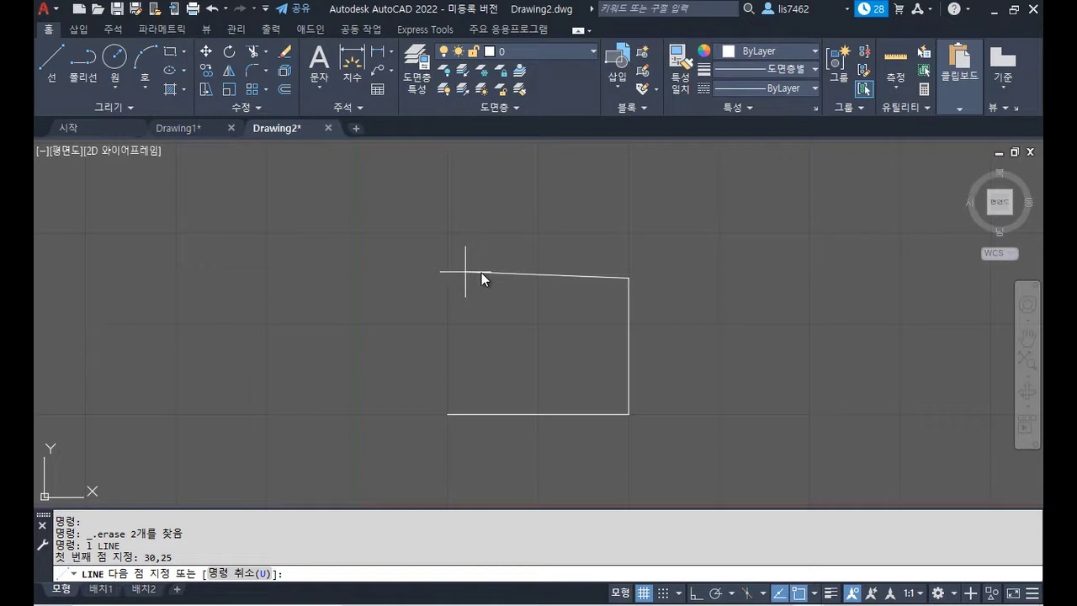
key("Escape")
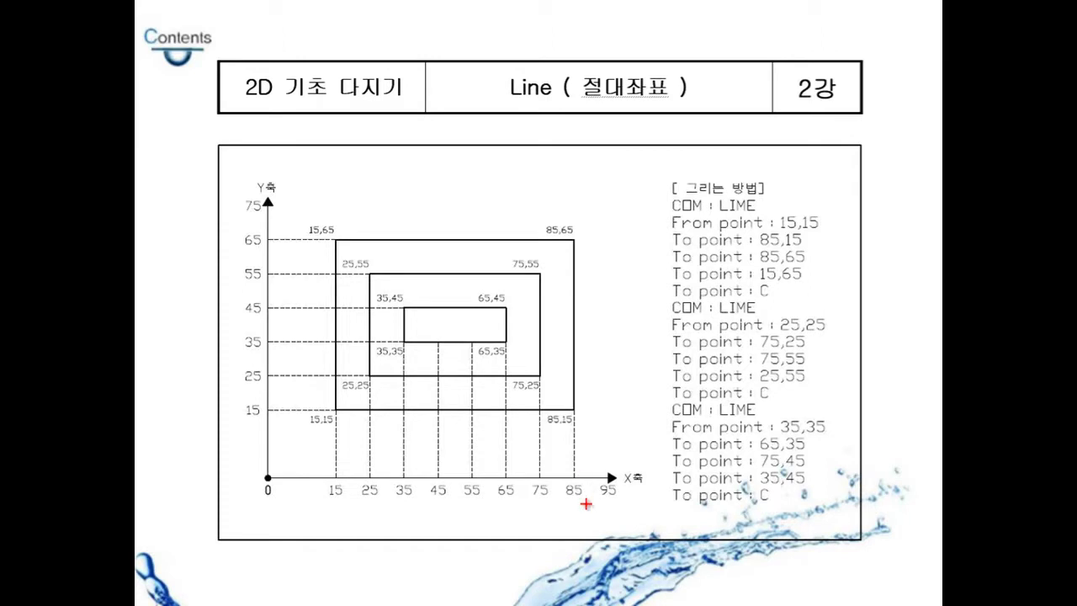
Step: Mark the 85 and 65 labels on the Line exercise slide, clear the ink, return to AutoCAD
left_click_drag(589, 486, 595, 507)
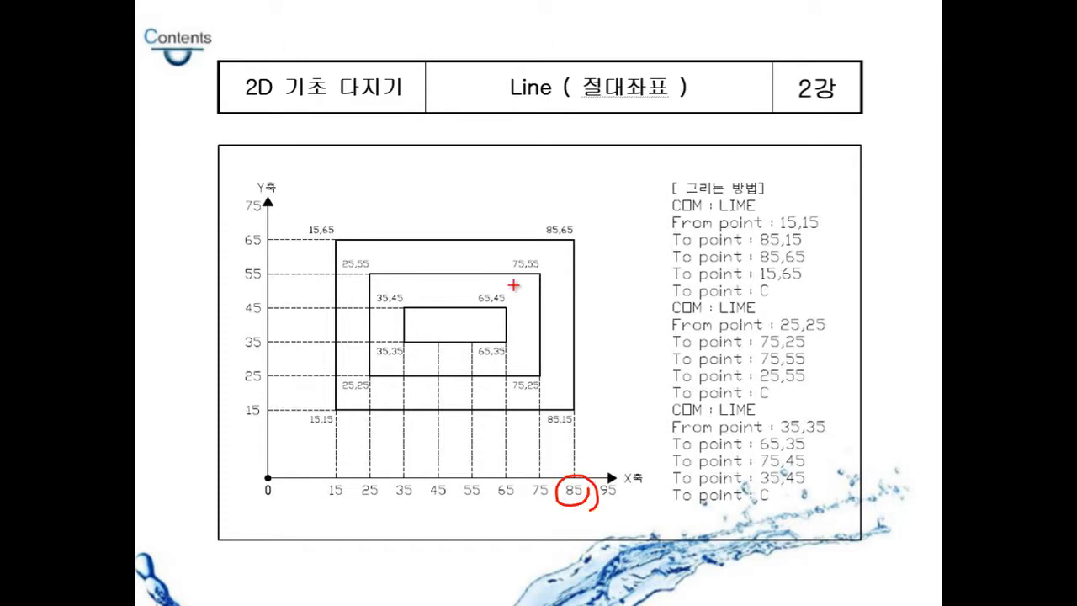
mouse_move(267, 250)
left_mouse_down()
mouse_move(246, 254)
mouse_move(285, 225)
mouse_move(276, 258)
left_mouse_up()
key("e")
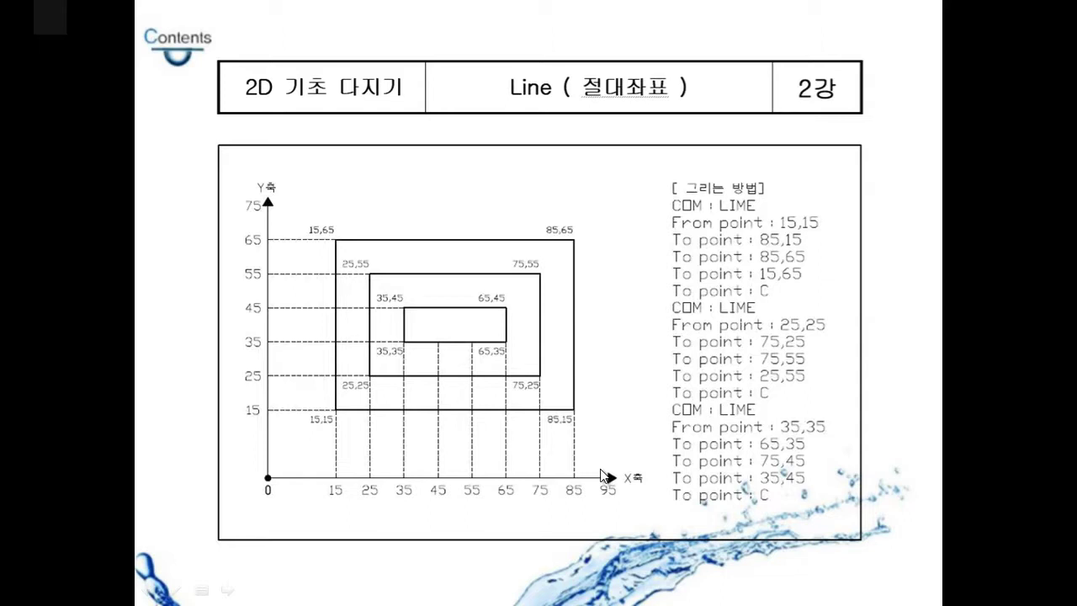
key("alt+Tab")
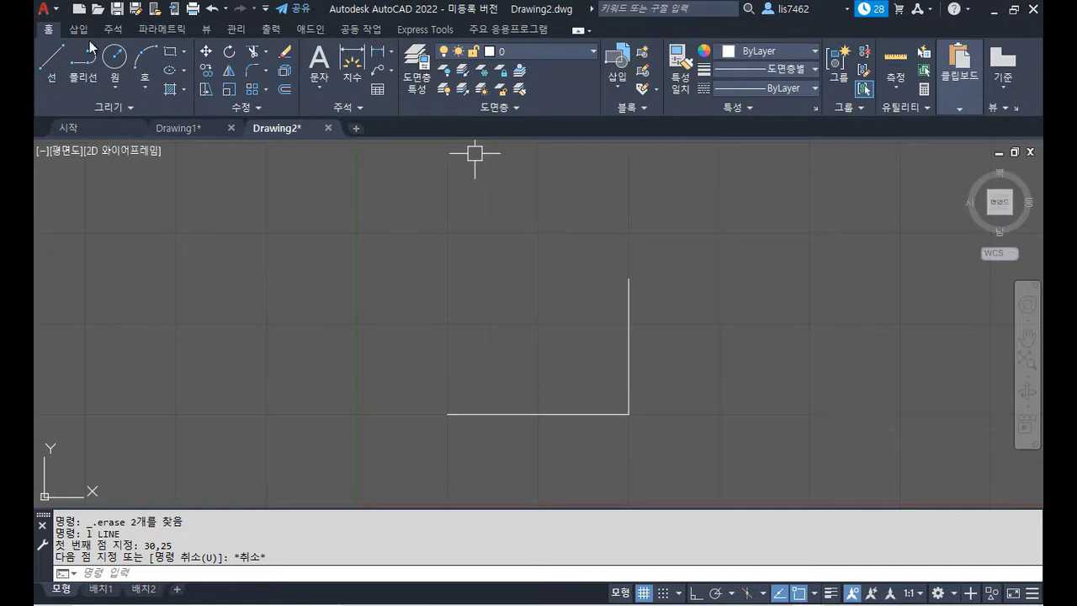
Step: Create a new drawing from acadiso.dwt with limits 0,0 to 150,100
left_click(81, 10)
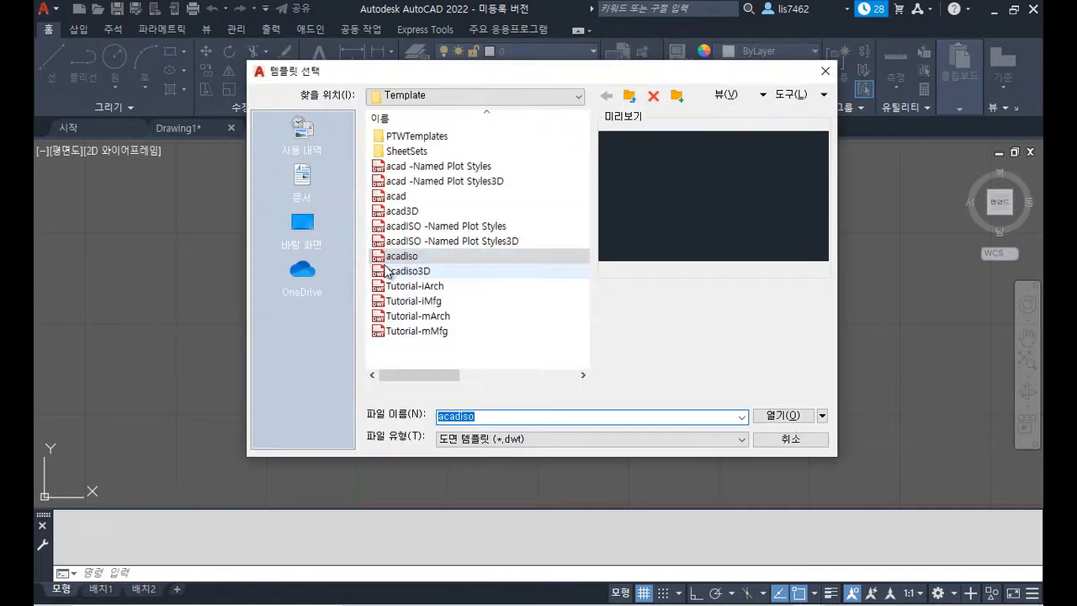
double_click(381, 260)
type("l")
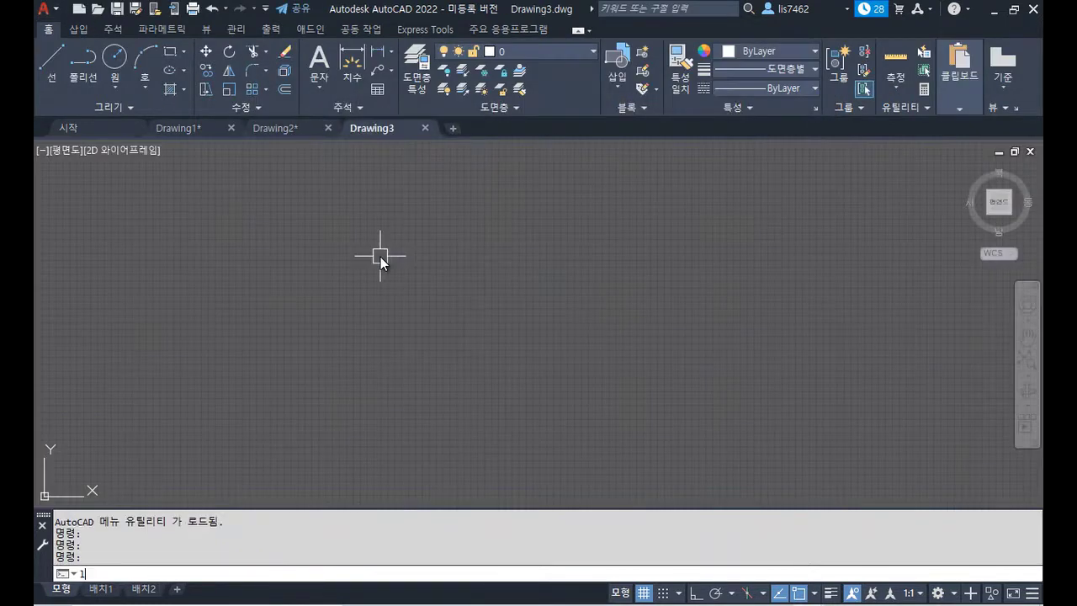
type("imits")
key("Return")
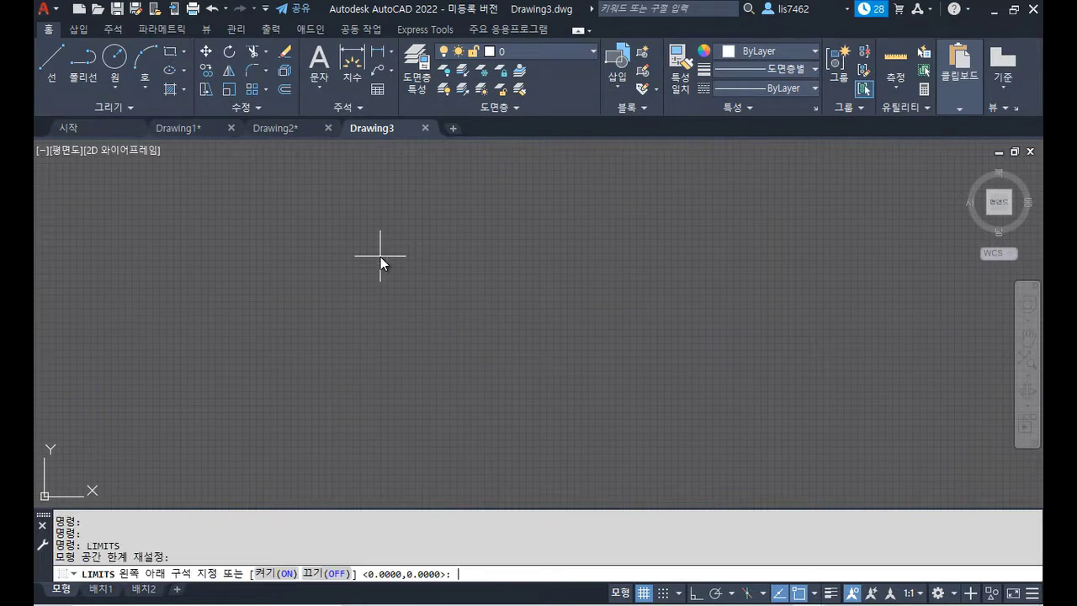
key("Return")
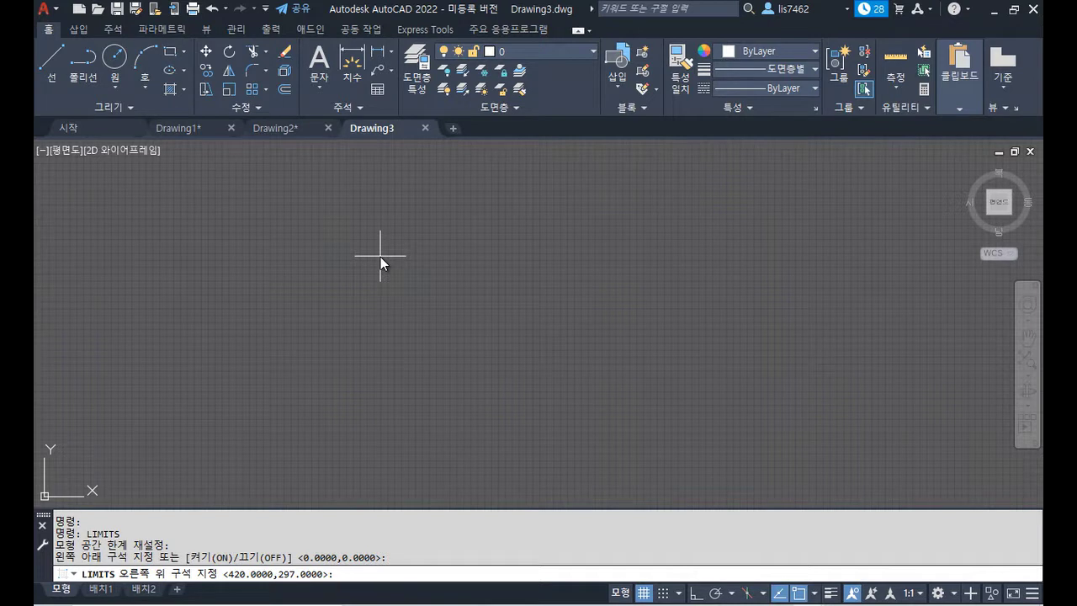
type("150,")
type("100")
key("Return")
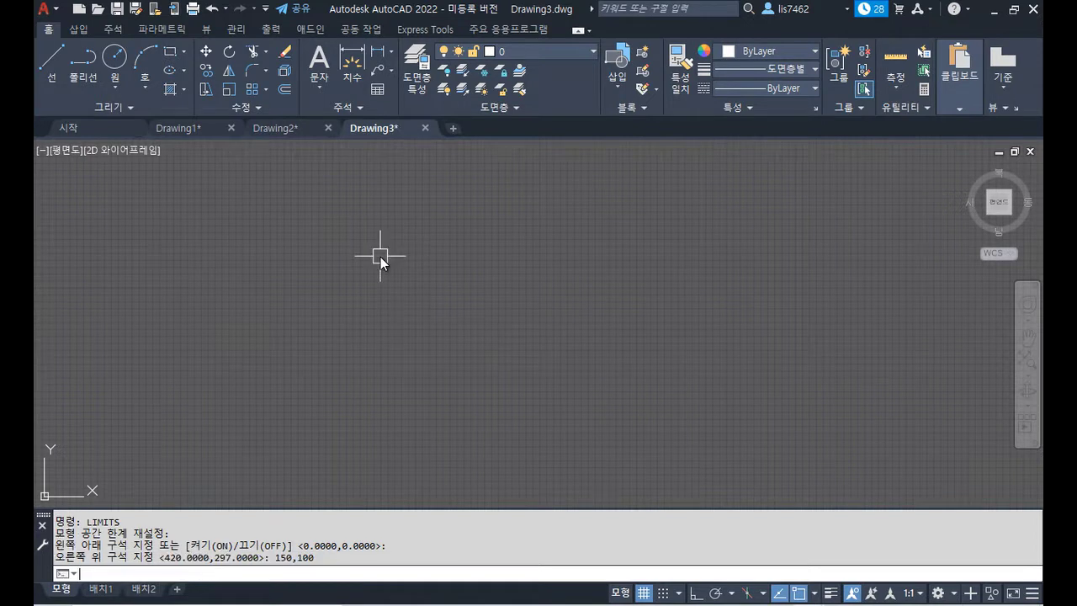
Step: Zoom to the full limits and shrink AutoCAD to sit beside PowerPoint
type("z")
key("Return")
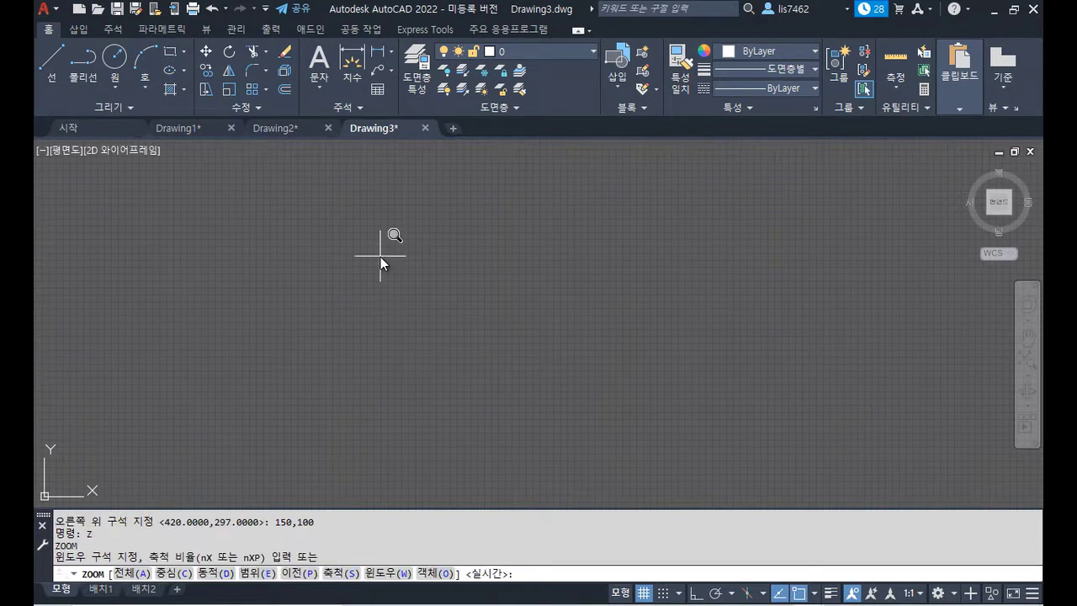
type("a")
key("Return")
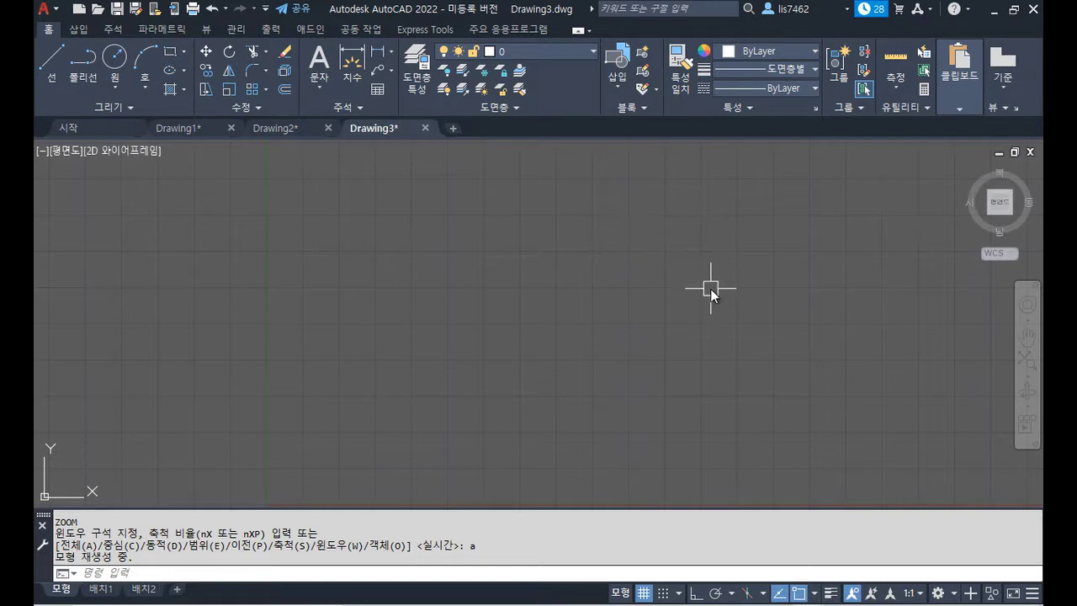
left_click(1013, 9)
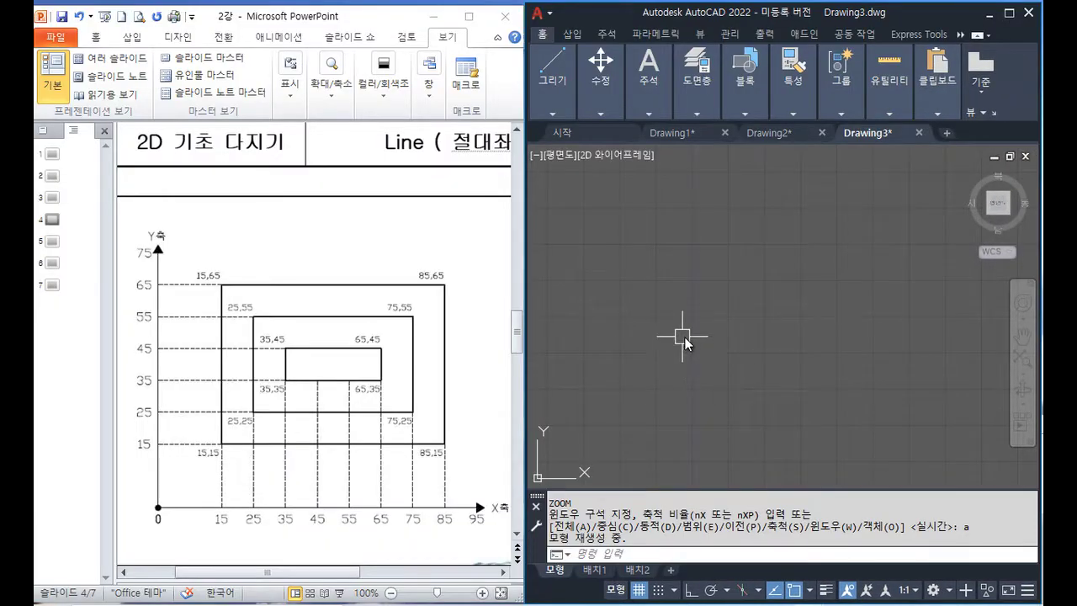
Step: Zoom to show the whole drawing limits with Z, A
type("z")
key("Return")
type("a")
key("Return")
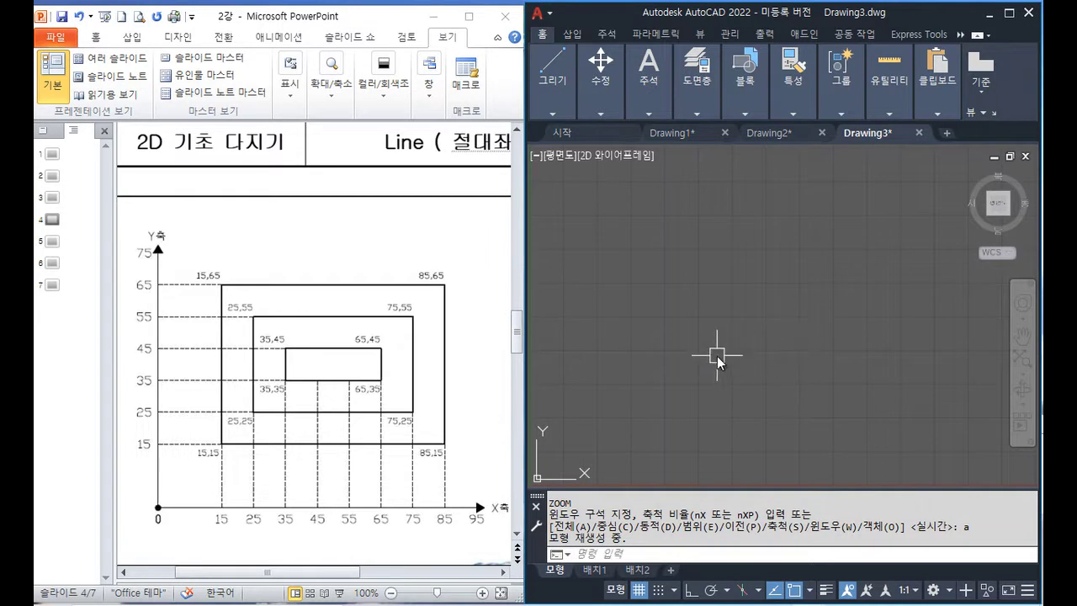
Step: Start a line at 15,15, after marking that corner label on the slide
type("l")
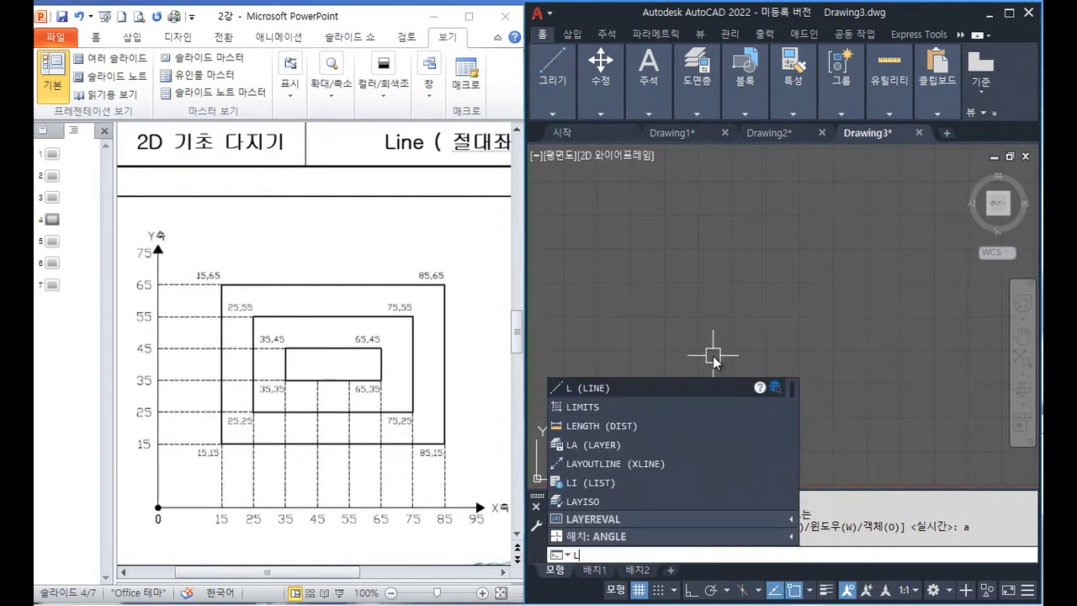
key("Return")
left_click(231, 484)
left_click_drag(228, 465, 233, 462)
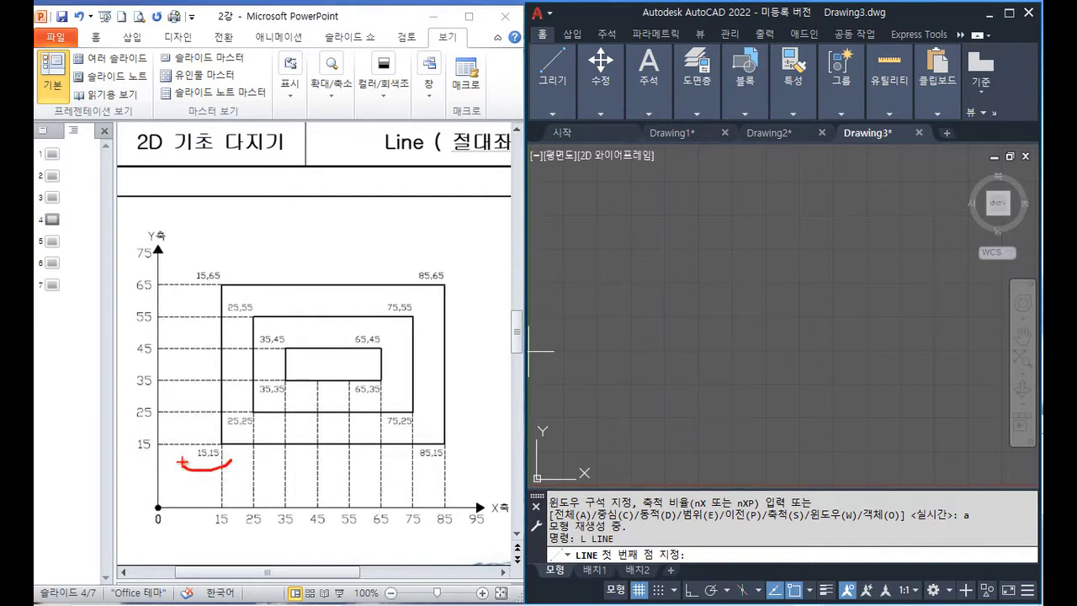
key("Escape")
type("15,15")
key("Return")
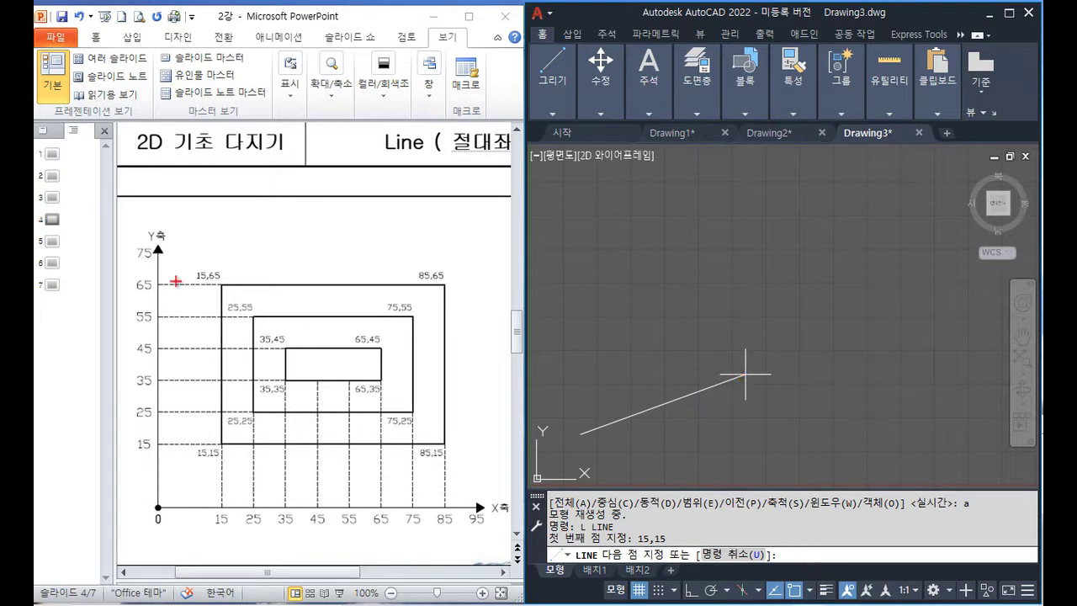
Step: End the bottom edge at 85,15, after marking the corner labels on the slide
left_click_drag(227, 293, 200, 313)
left_click_drag(445, 446, 442, 471)
key("e")
mouse_move(234, 457)
left_mouse_down()
mouse_move(452, 374)
mouse_move(340, 266)
mouse_move(345, 286)
left_mouse_up()
key("e")
left_click_drag(461, 460, 429, 434)
key("Escape")
type("85,15")
key("Return")
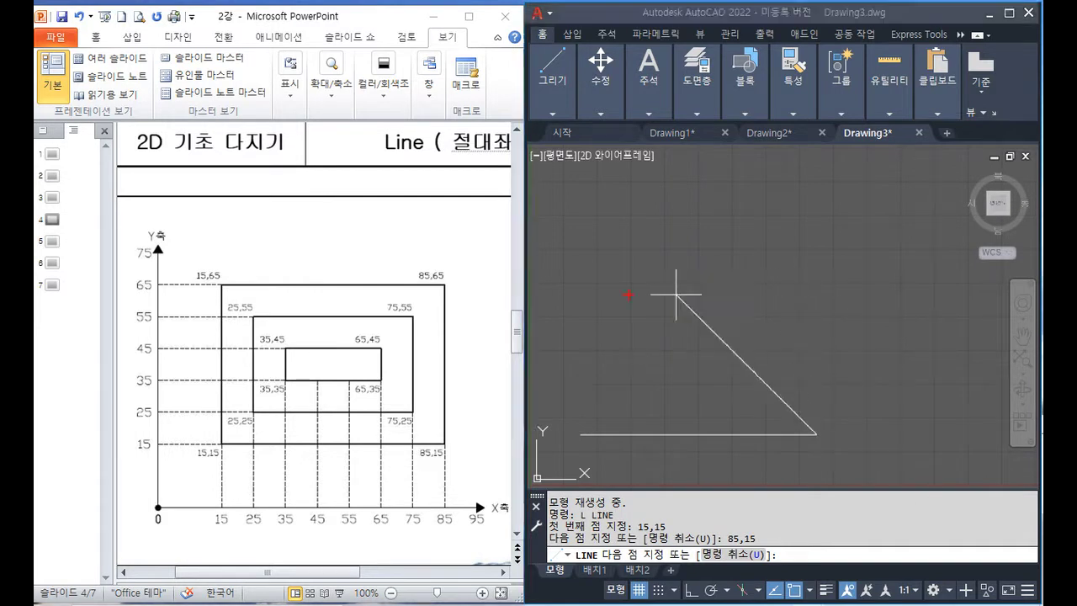
Step: Continue the line up to 85,65
left_click_drag(451, 288, 453, 283)
key("Escape")
type("85,")
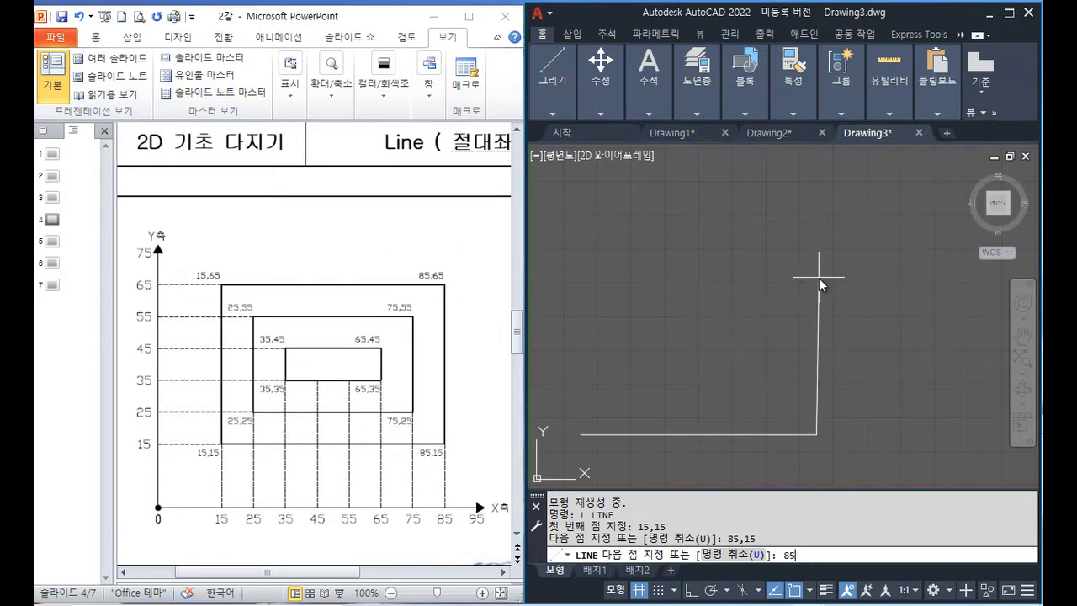
type("65")
key("Return")
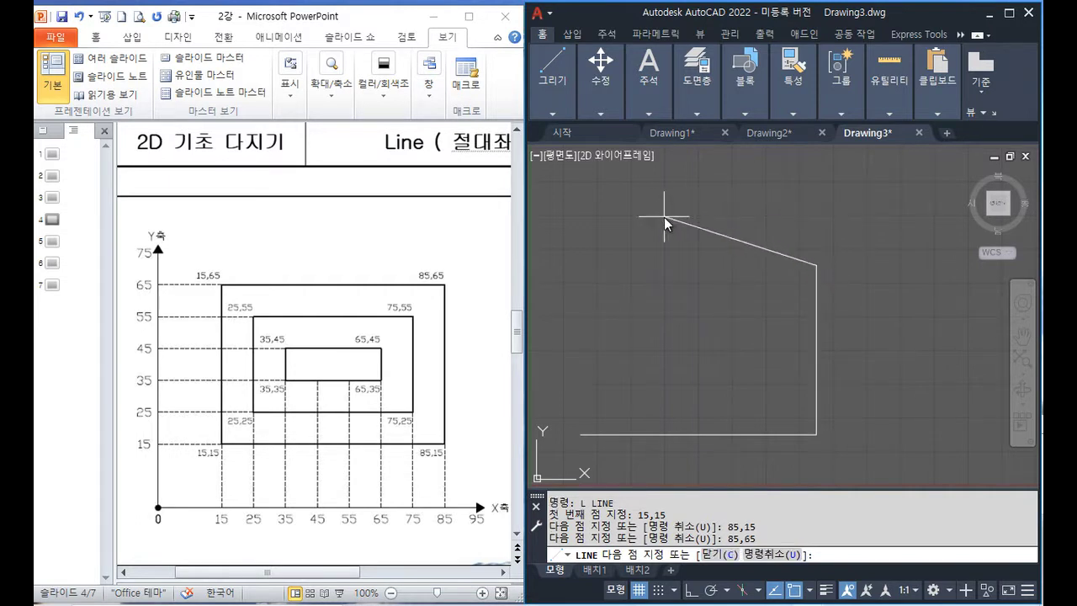
Step: Enter the mistyped point 15.65, adding a short stray segment
type("1")
type("5.65")
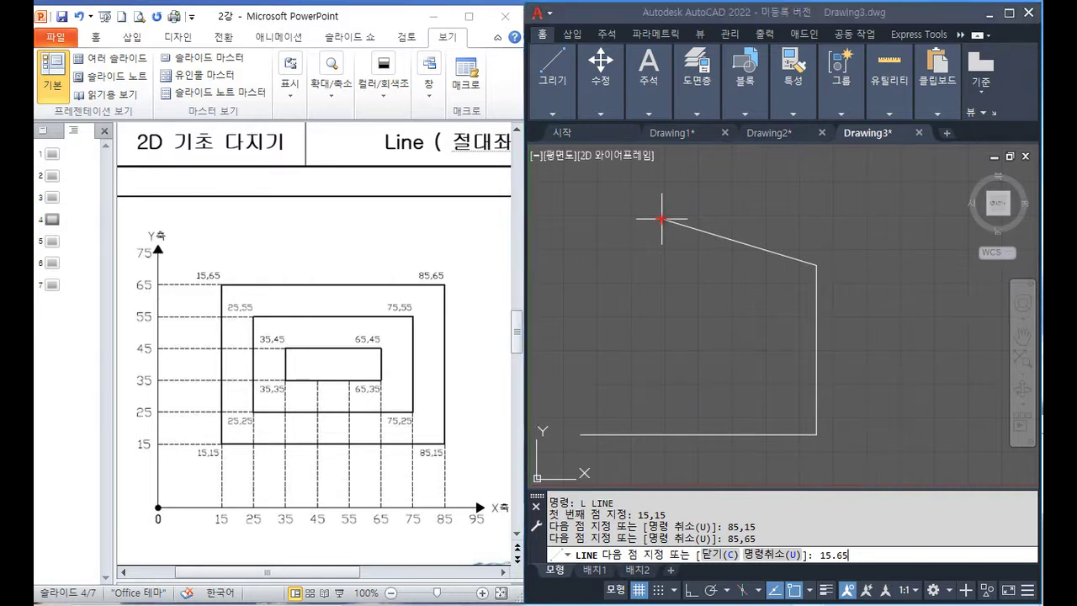
left_click_drag(849, 572, 845, 580)
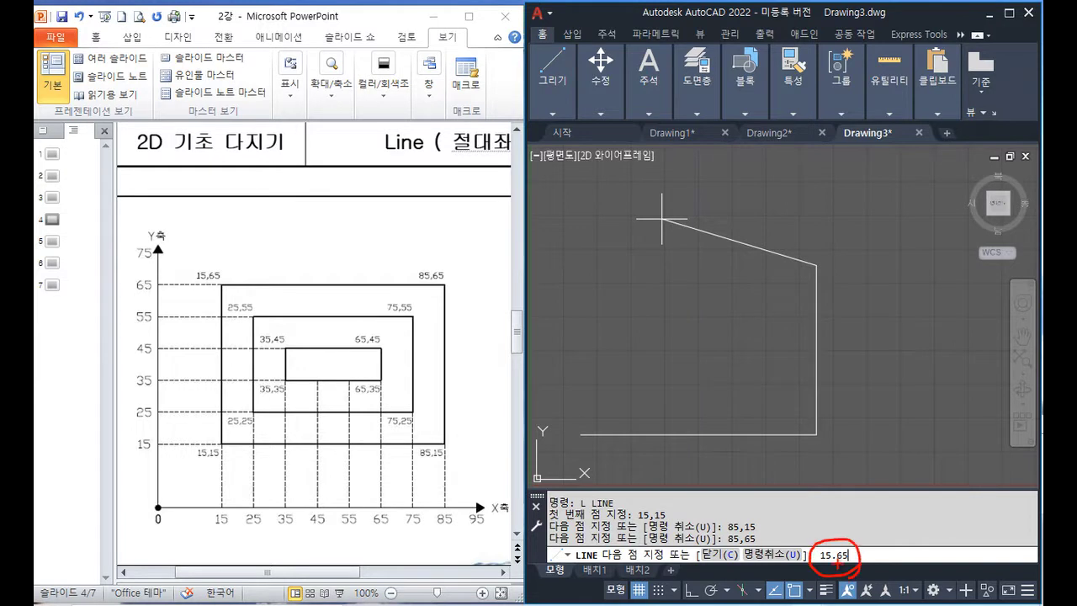
key("Escape")
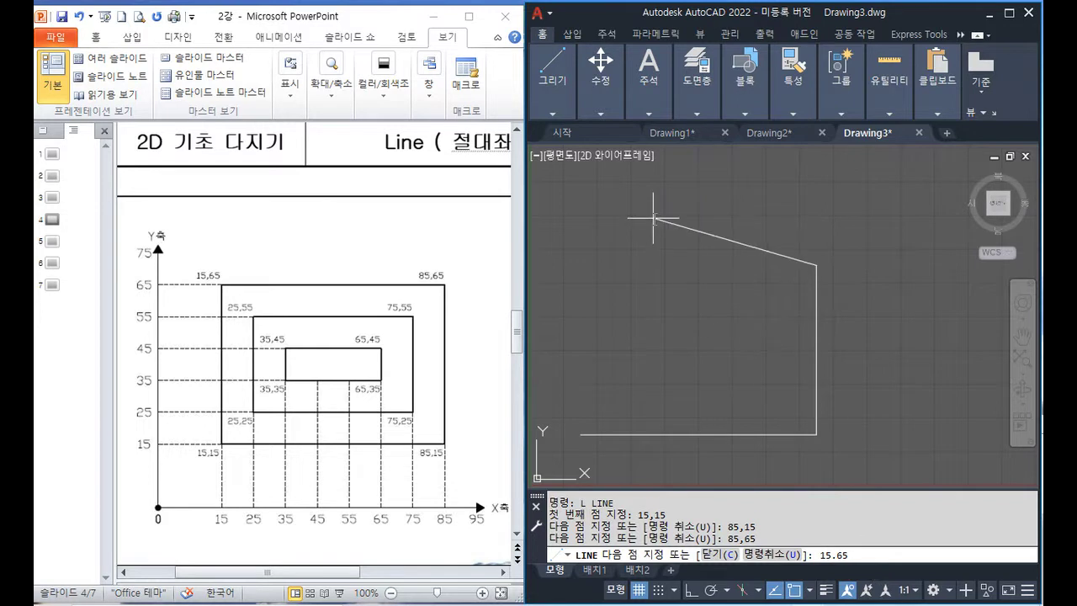
key("Return")
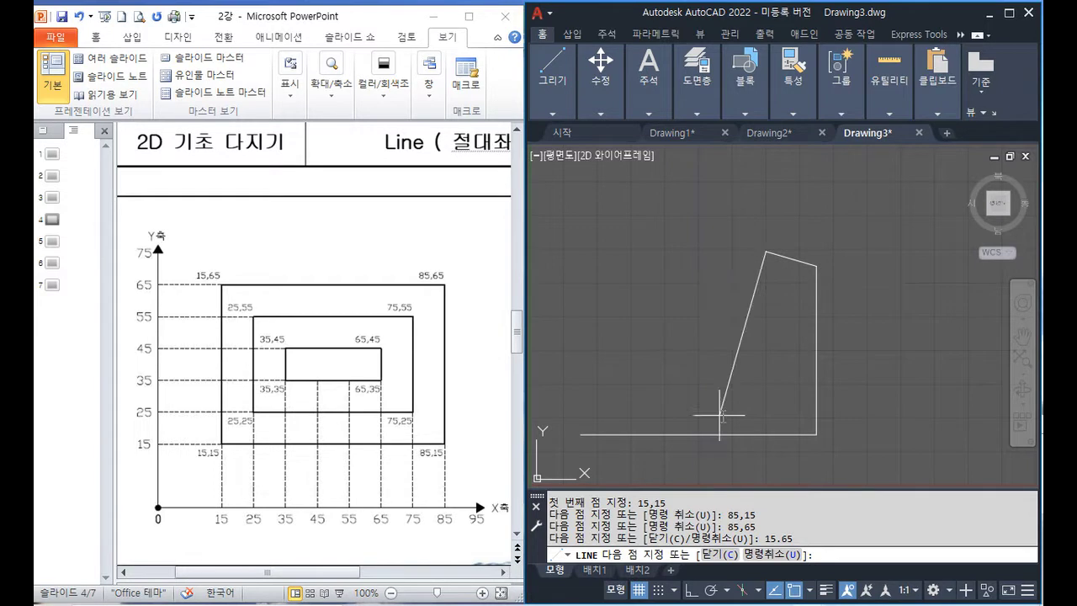
left_click_drag(803, 538, 809, 555)
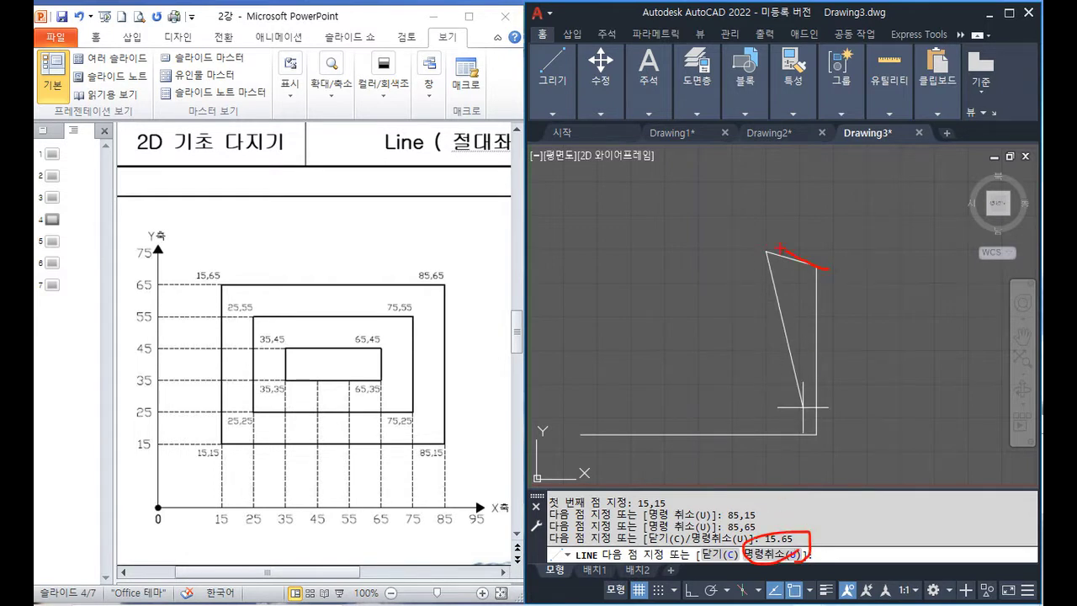
Step: Undo the stray segment created by the 15.65 entry
key("Escape")
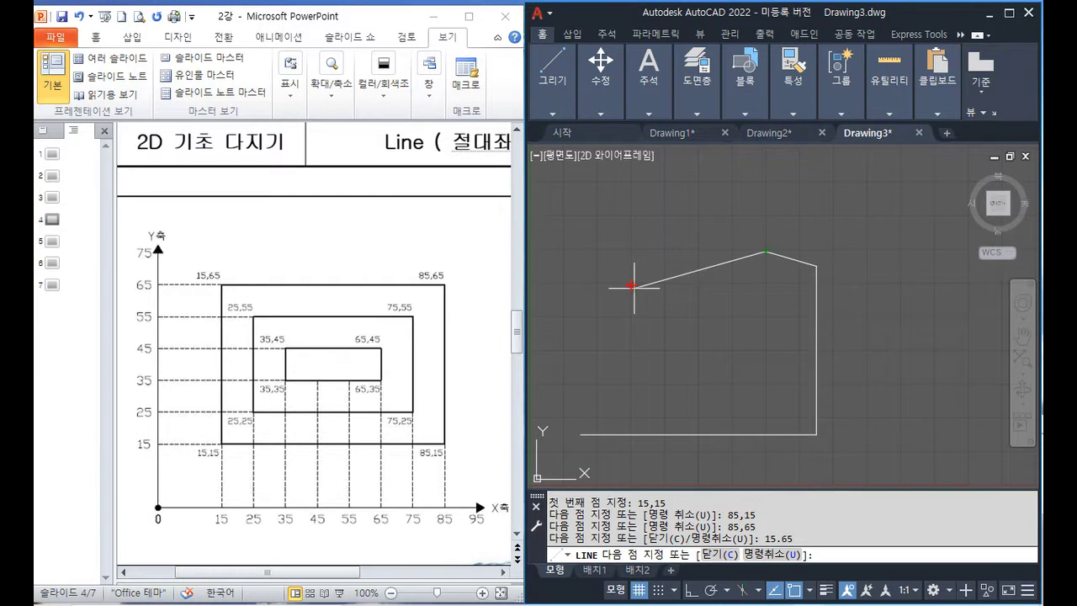
type("u")
key("Return")
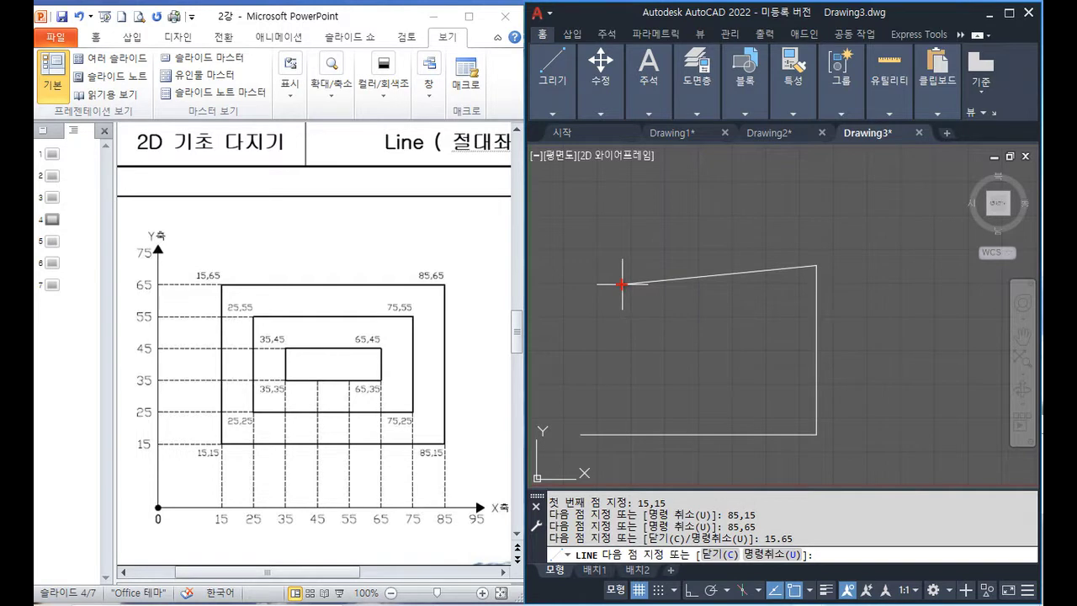
key("ctrl+z")
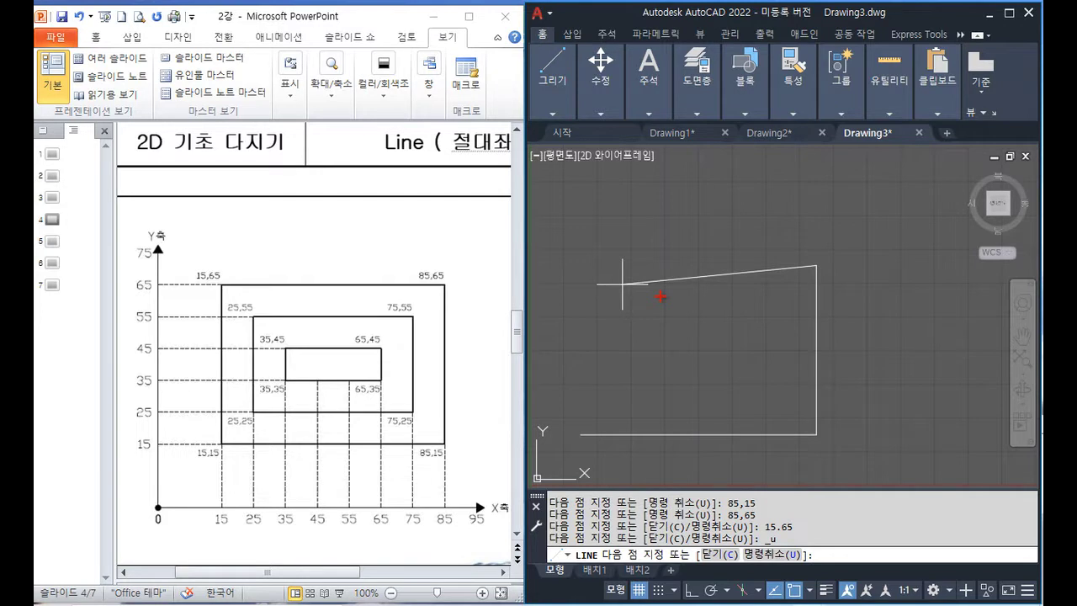
left_click_drag(806, 543, 794, 552)
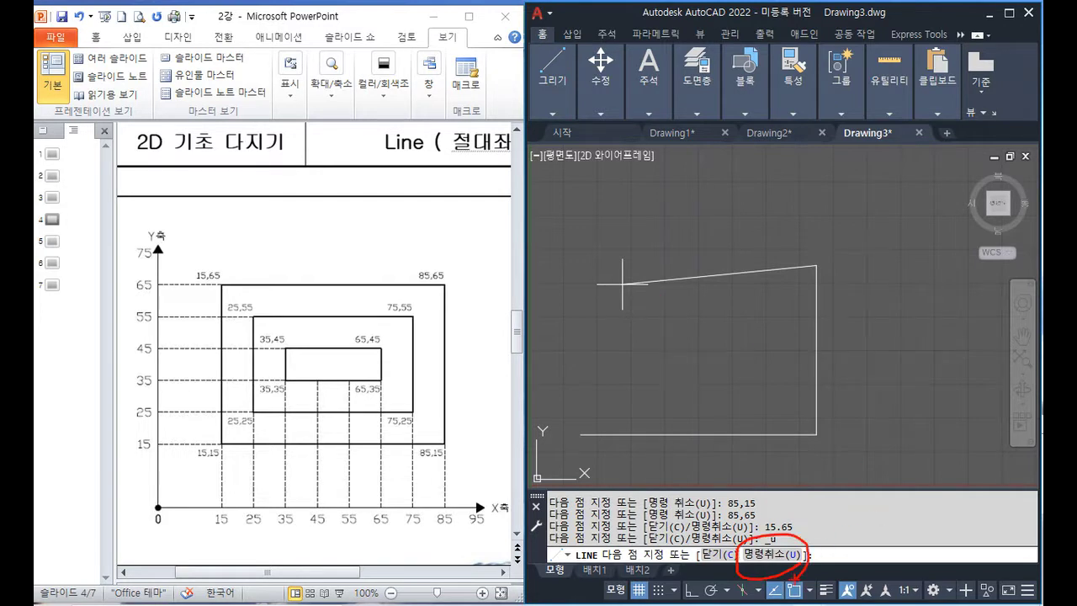
key("Escape")
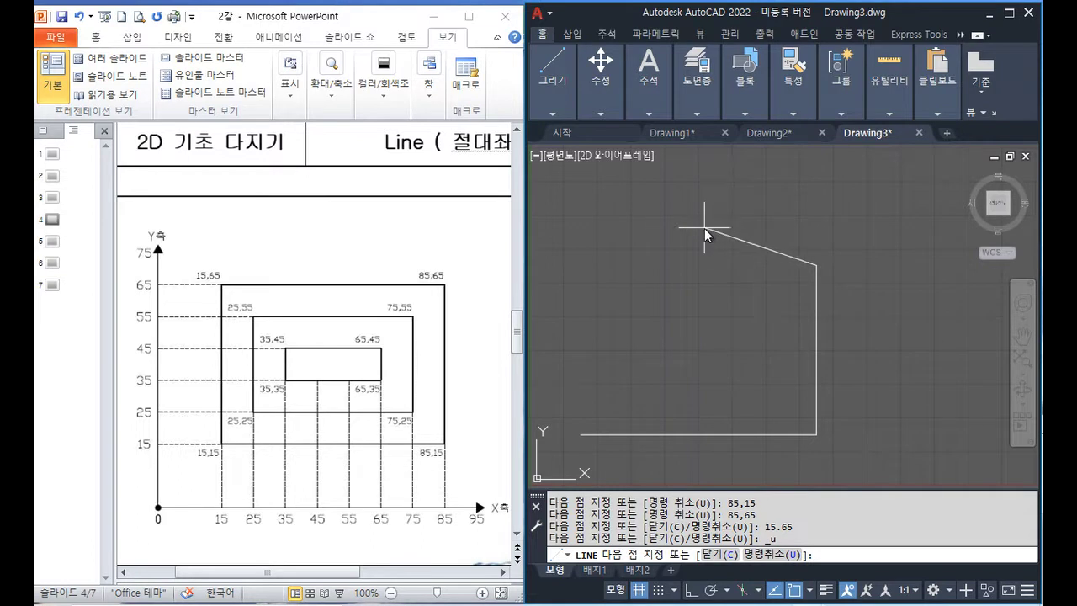
Step: Draw the top edge to the corner 15,65 after a mistyped 15,m65 entry
type("15,m")
type("65")
mouse_move(867, 554)
left_mouse_down()
mouse_move(851, 562)
mouse_move(821, 524)
left_mouse_up()
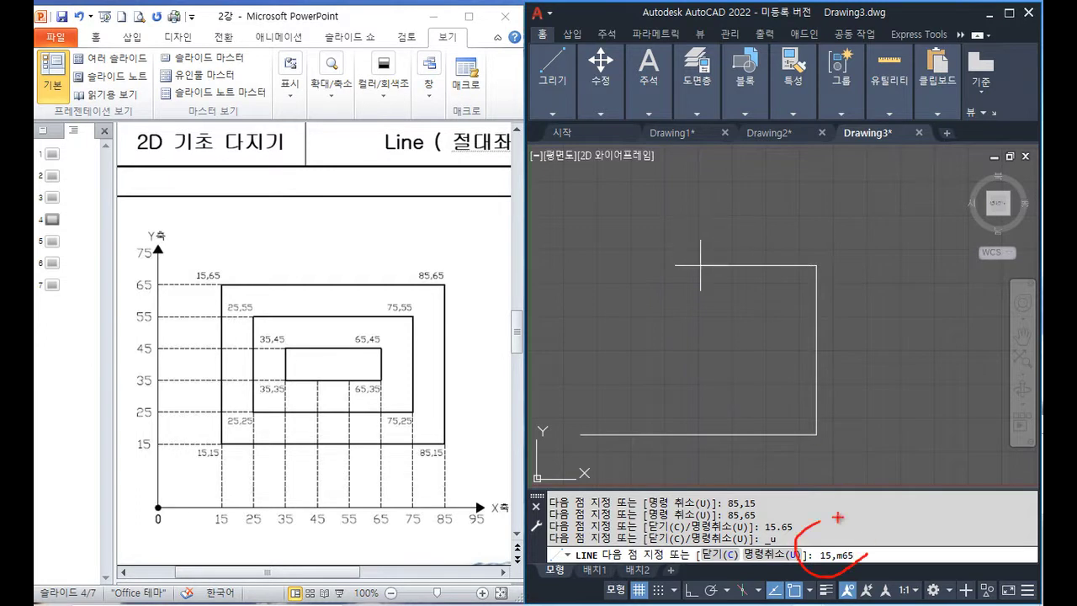
key("Escape")
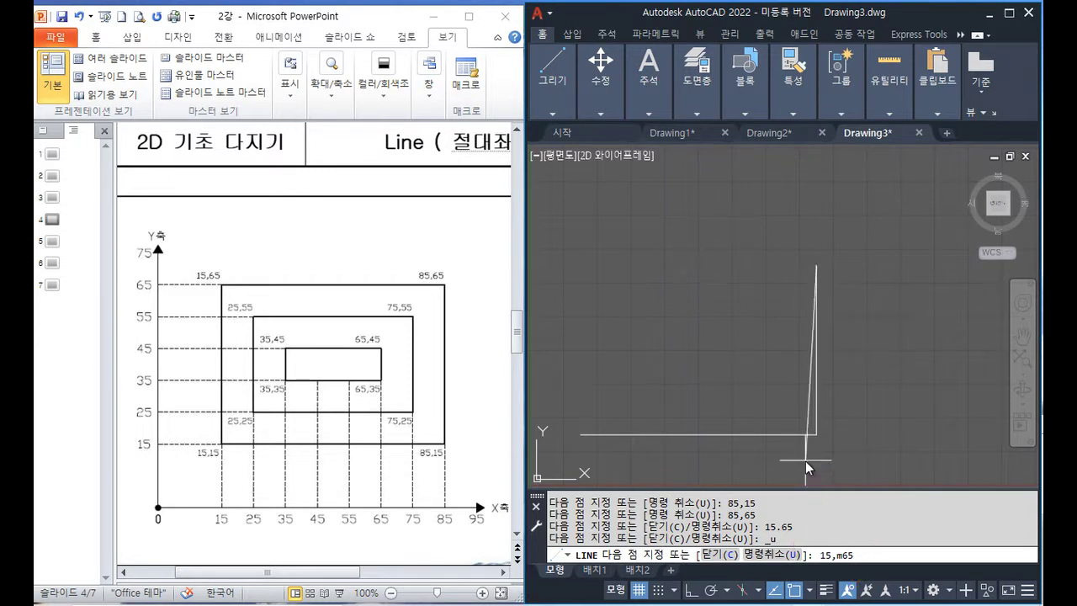
key("Return")
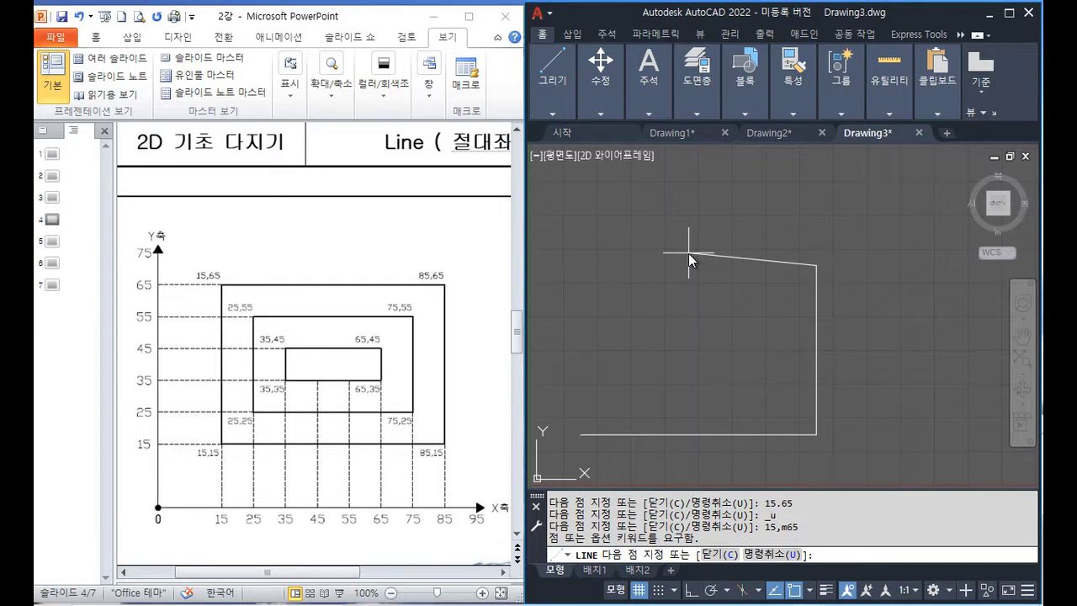
left_click_drag(554, 545, 719, 547)
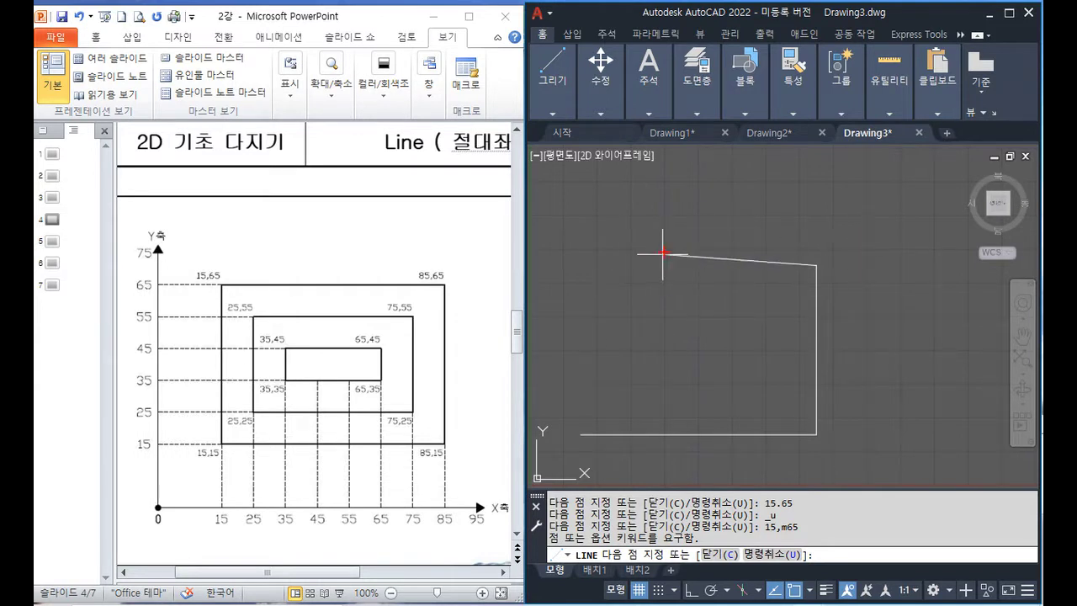
type("1")
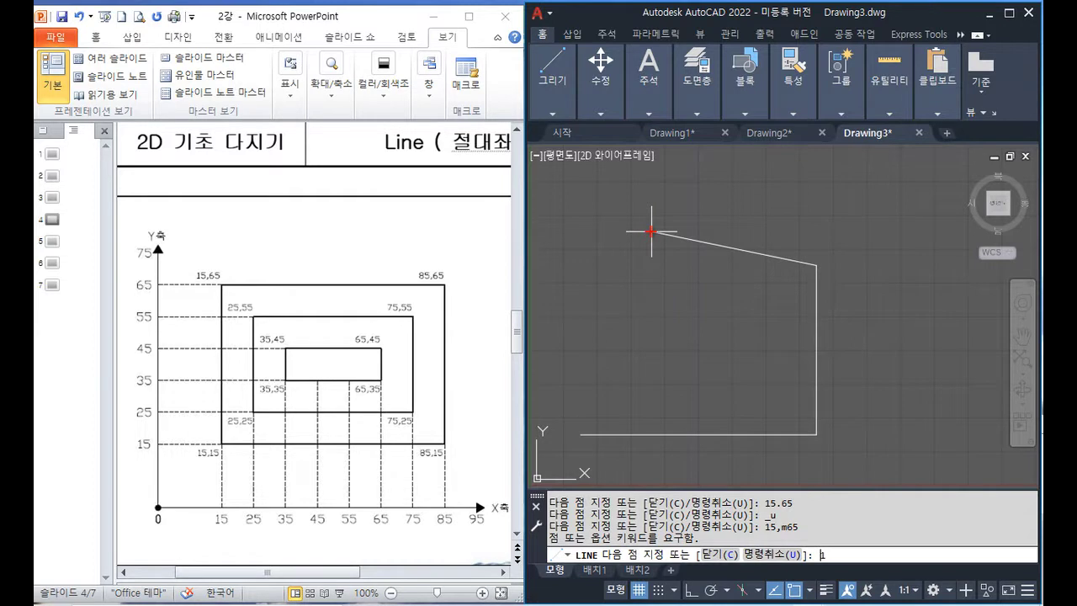
type("5,")
type("65")
key("Return")
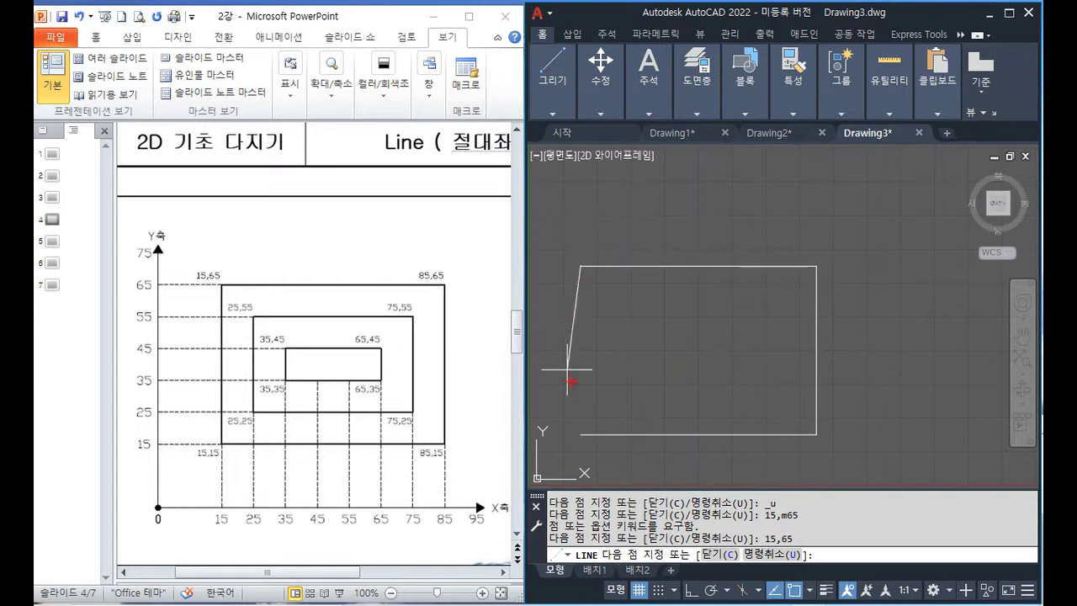
Step: Undo a stray snapped segment and close the rectangle back to 15,15
left_click(580, 434)
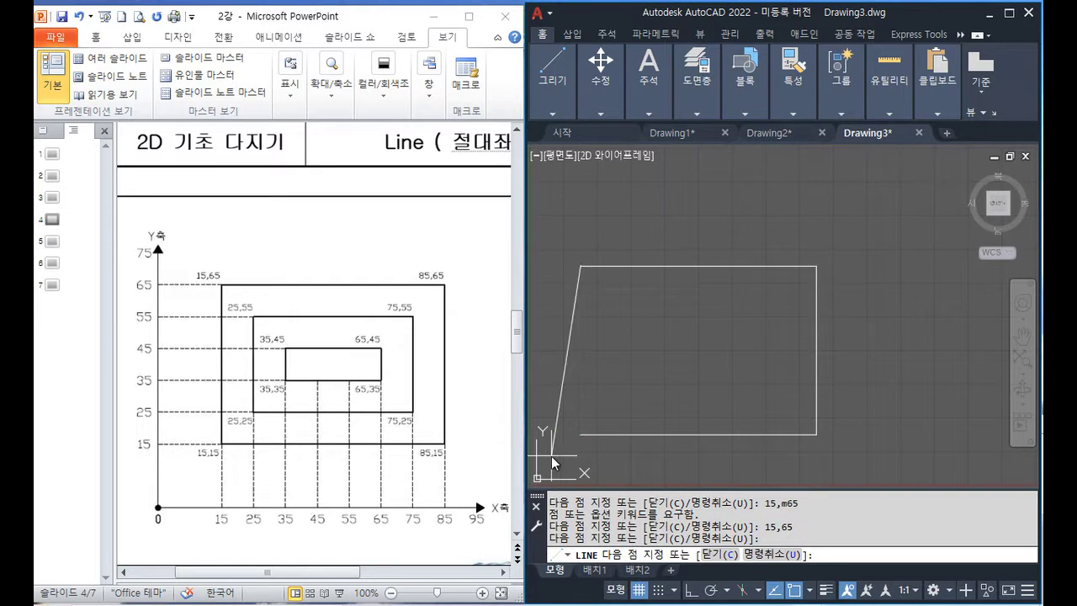
key("ctrl+z")
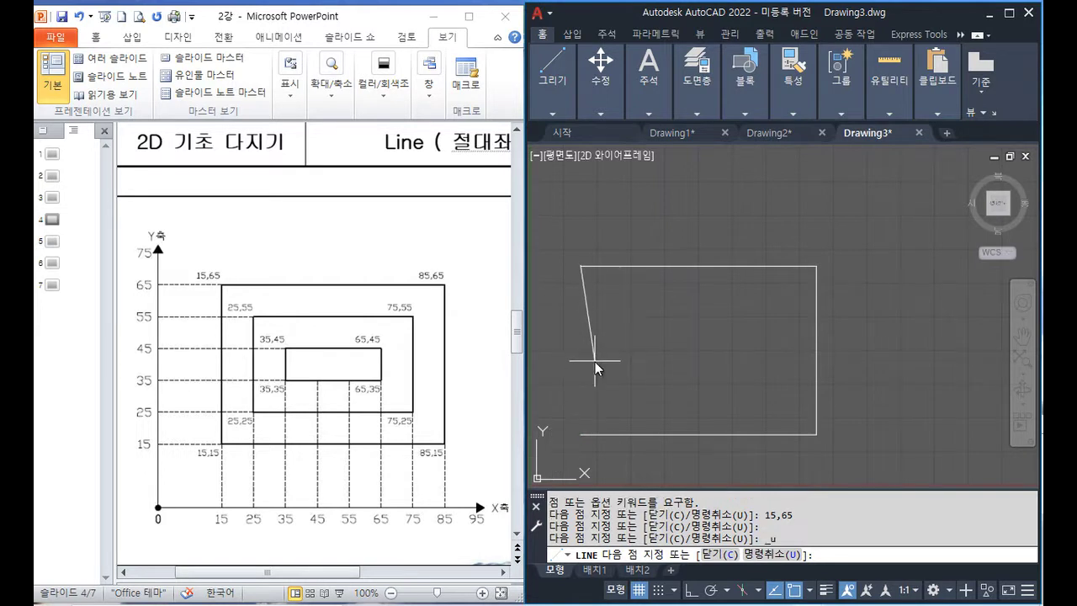
type("c")
key("Return")
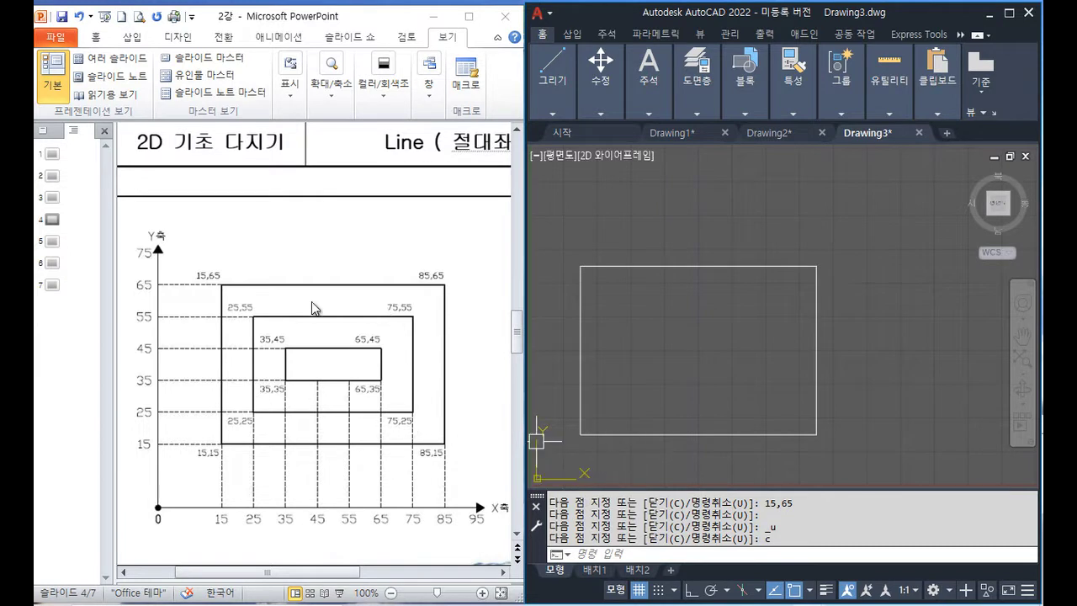
Step: Start LINE and draw the middle rectangle's bottom edge from 25,25 to 75,25
type("l")
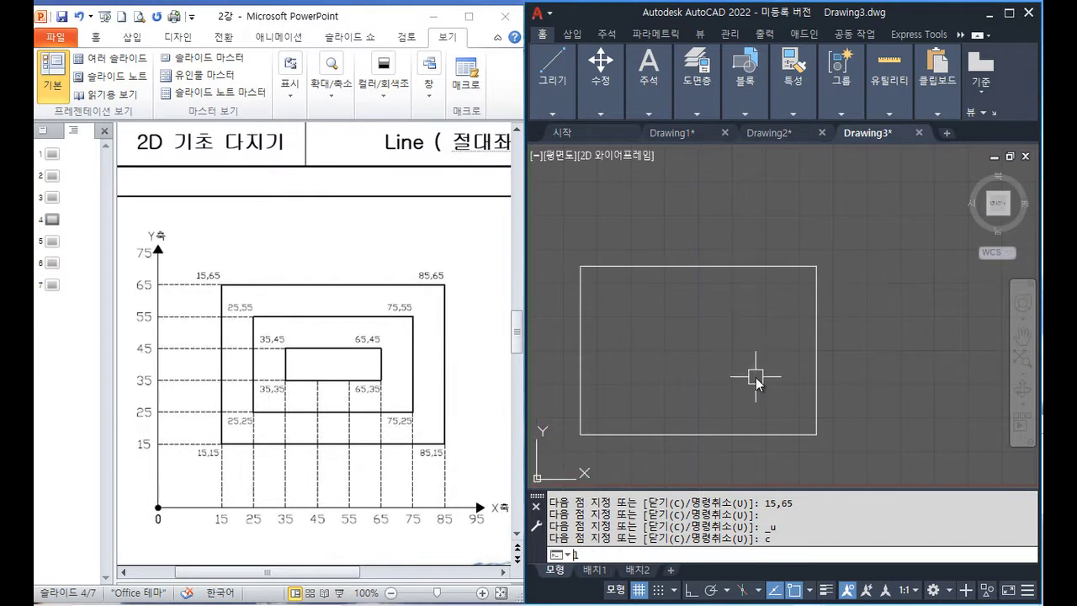
key("Return")
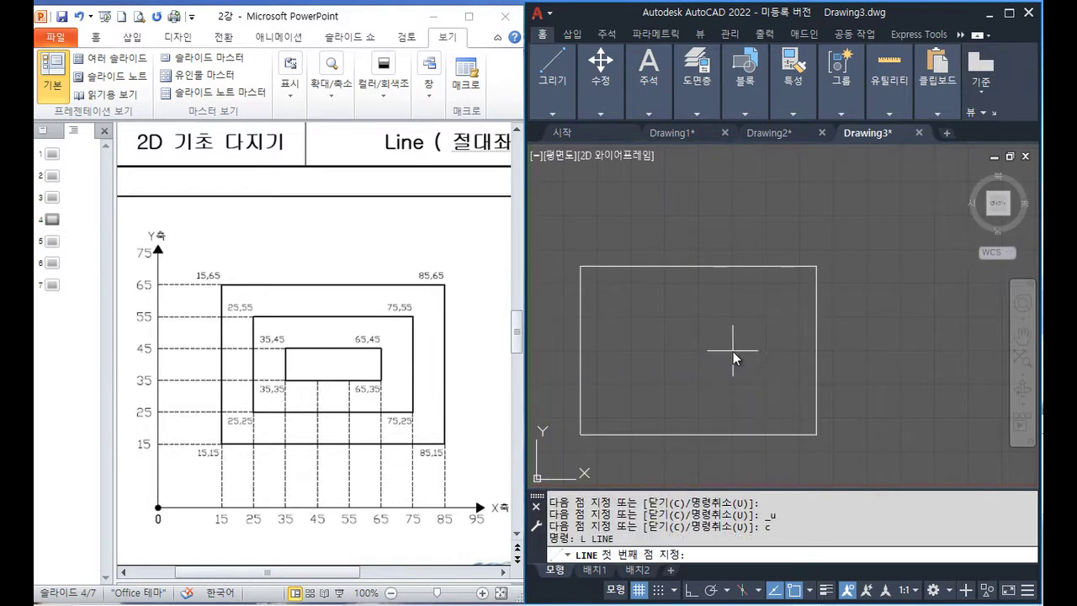
left_click_drag(259, 429, 268, 441)
key("Escape")
type("25,25")
key("Return")
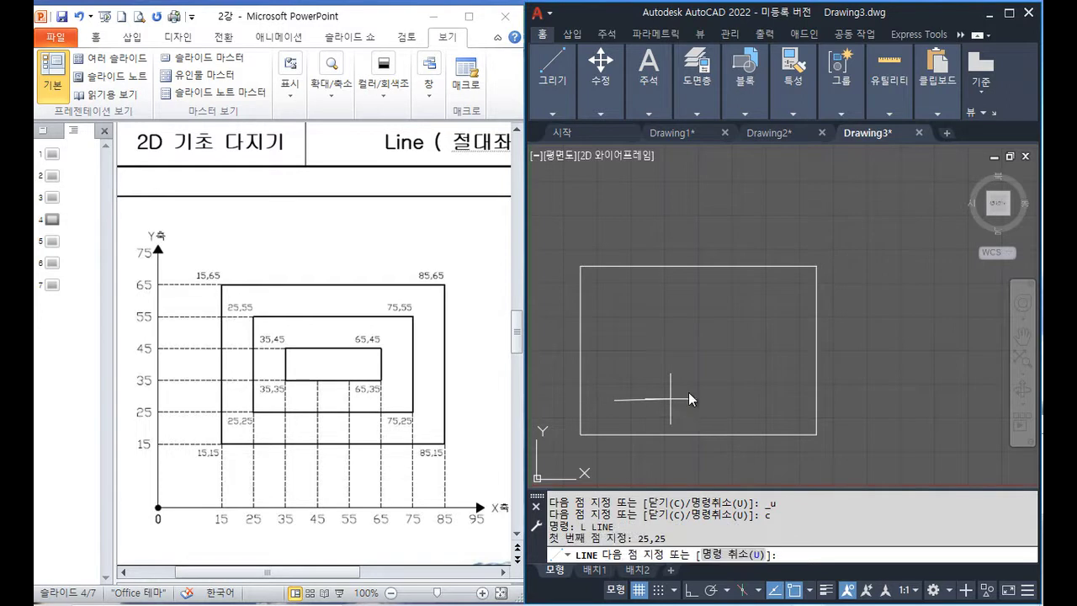
type("ㄱ5,25")
key("Return")
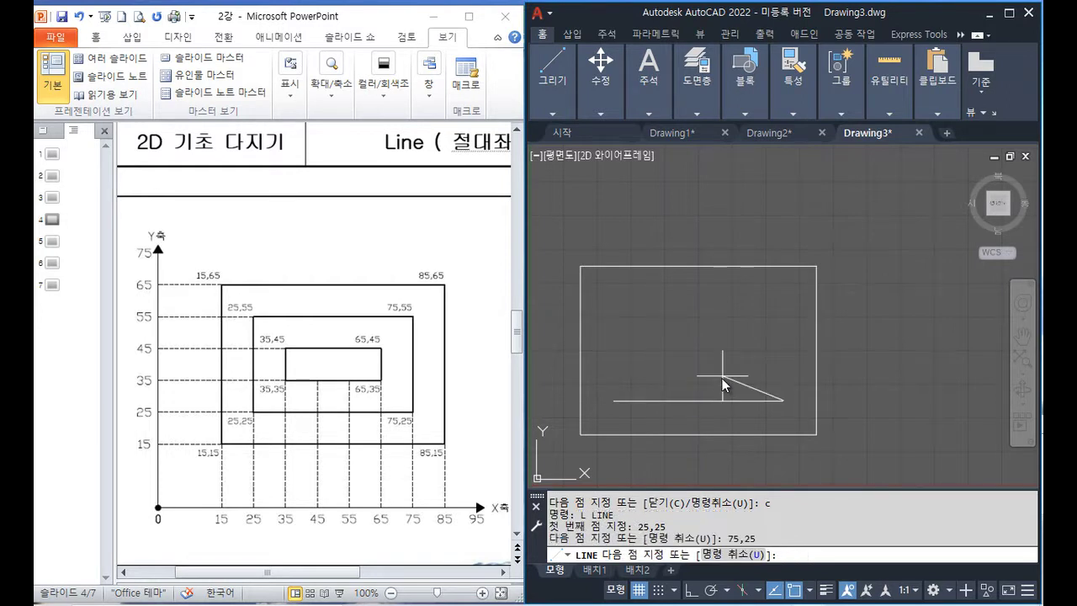
Step: Add edges up to 75,55 and across to 25,55, then close the middle rectangle
type("7")
type("5,55")
key("Return")
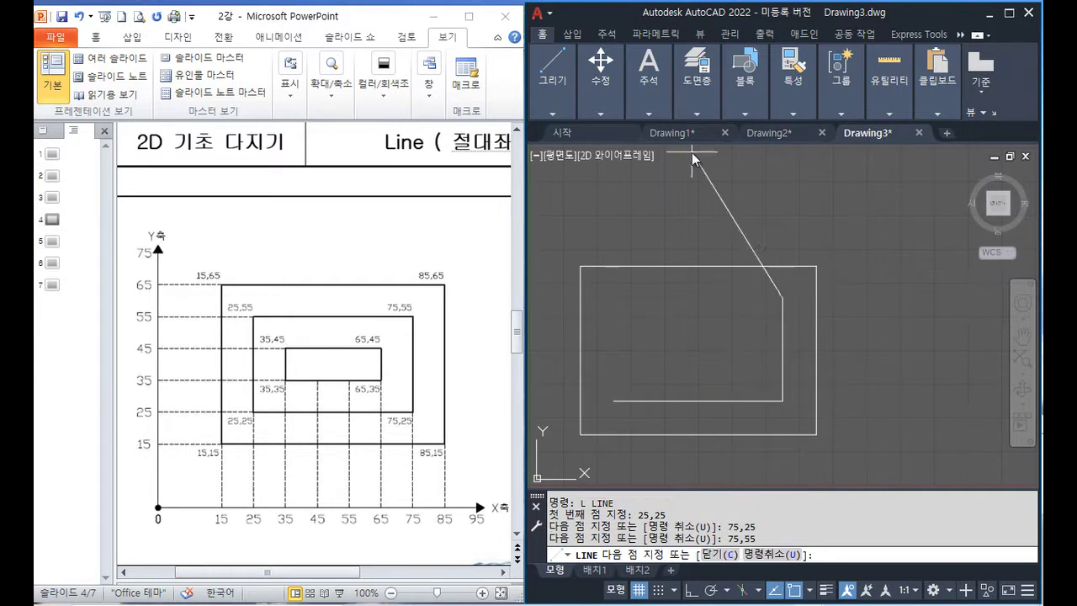
type("2")
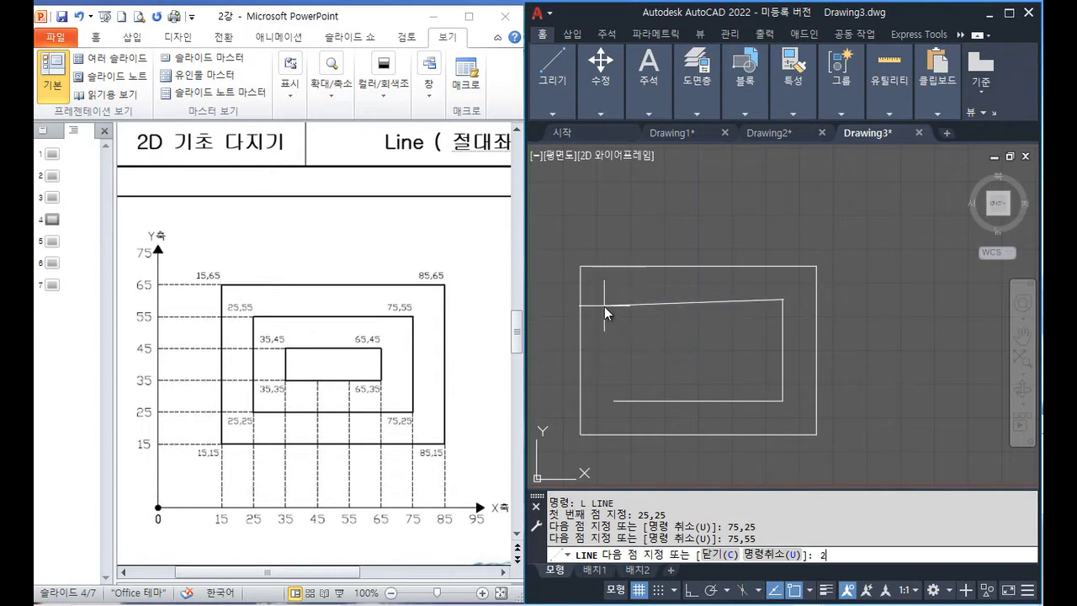
type("5,5")
type("5")
key("Return")
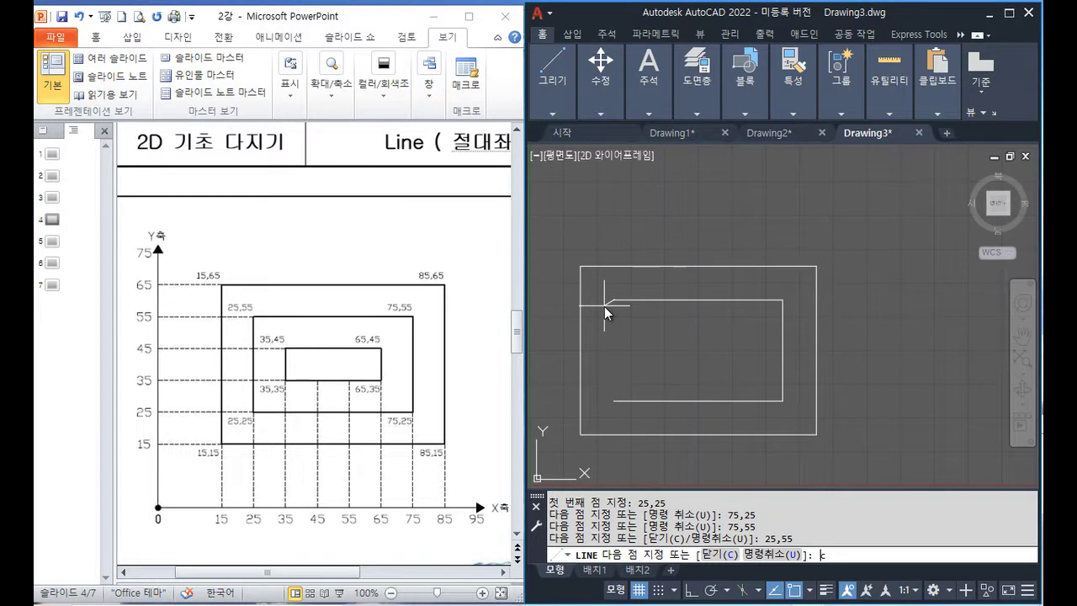
key("Return")
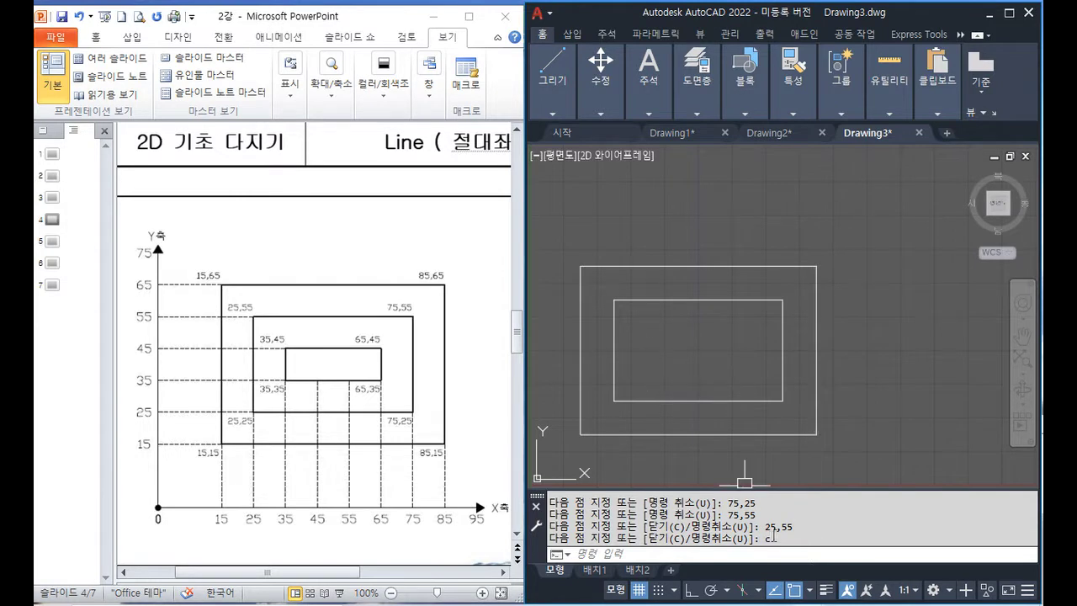
key("Return")
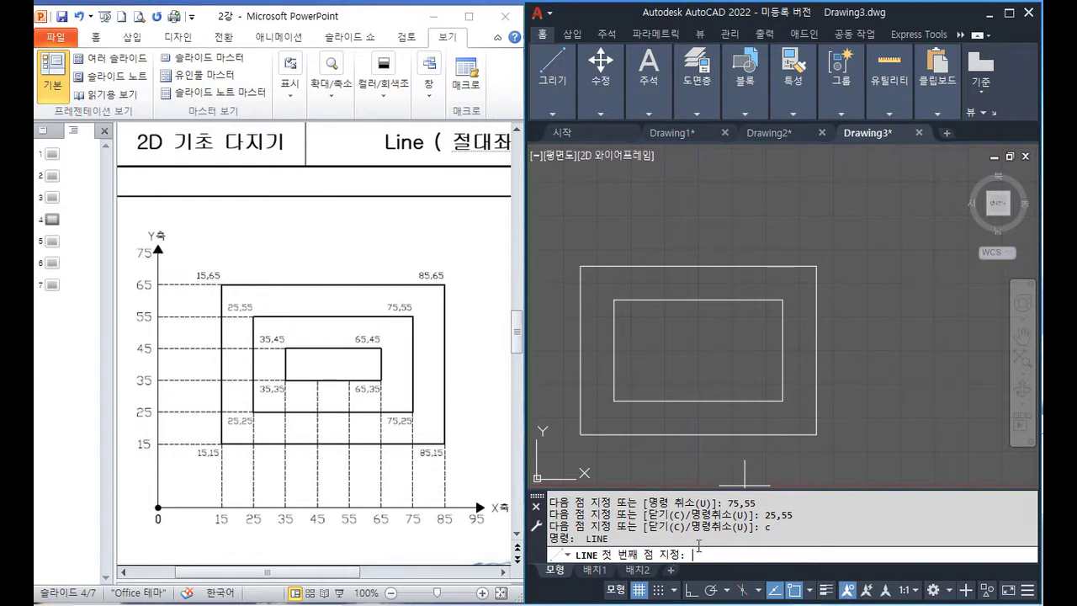
Step: Draw the inner rectangle through 35,35, 65,35, 65,45 and 35,45, closing it with C
type("3")
type("5,35")
key("Return")
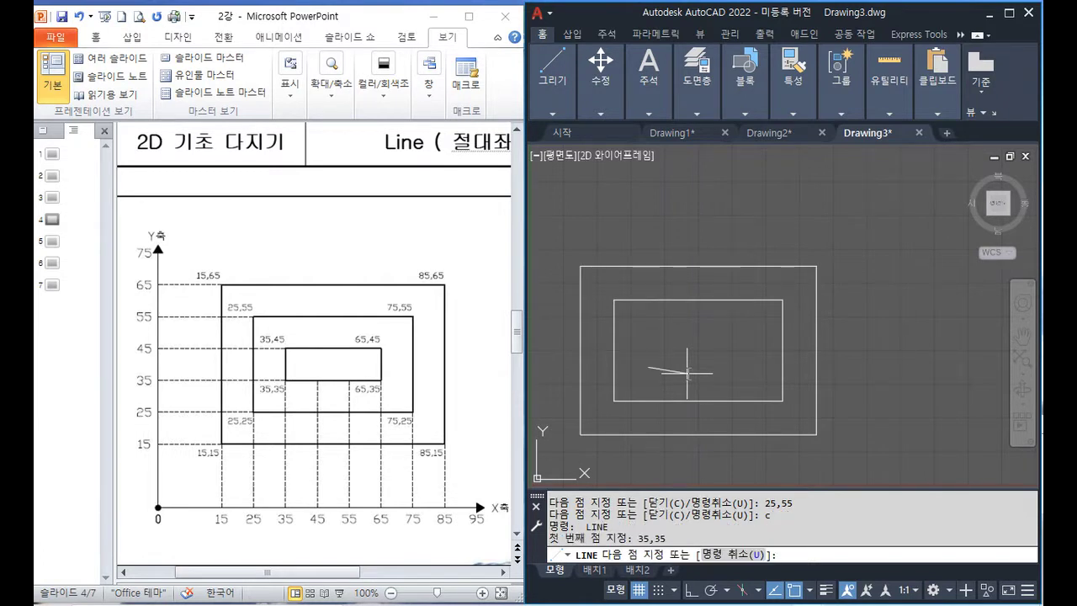
type("65,35")
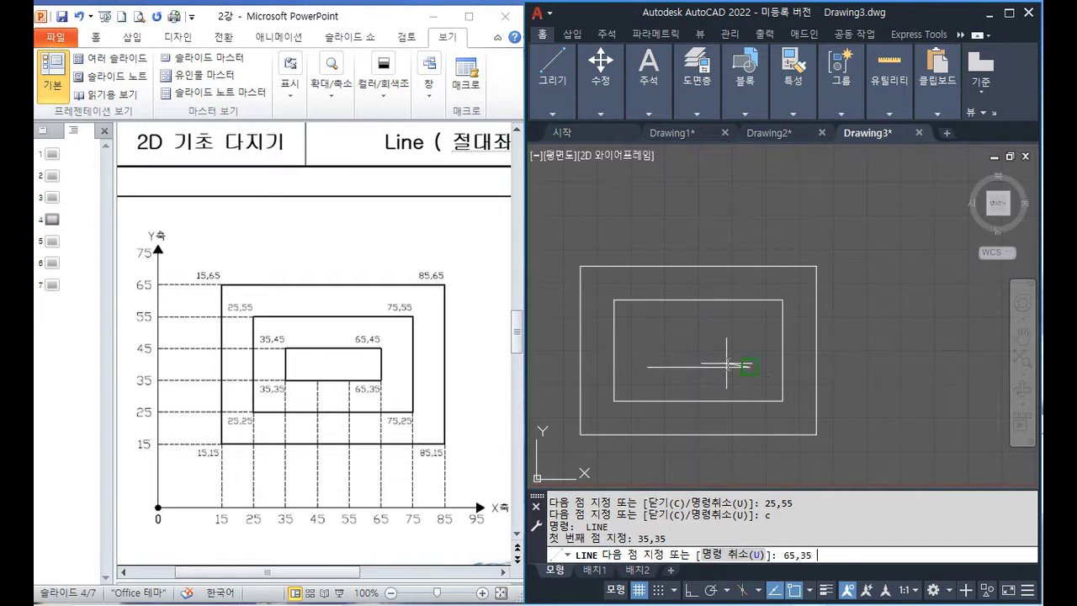
key("Return")
type("6")
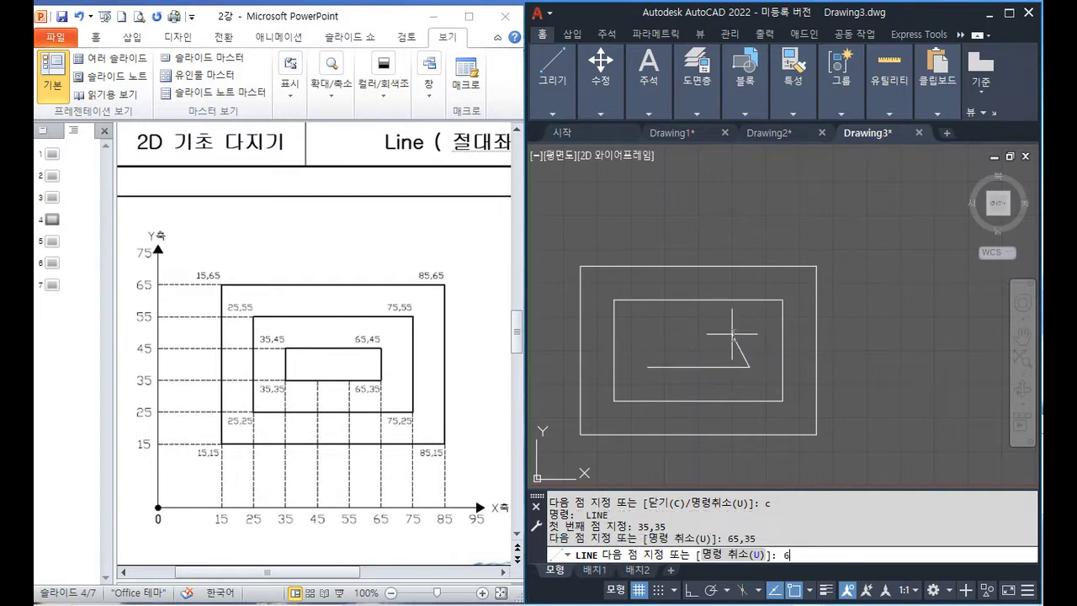
type("5,45")
key("Return")
type("3")
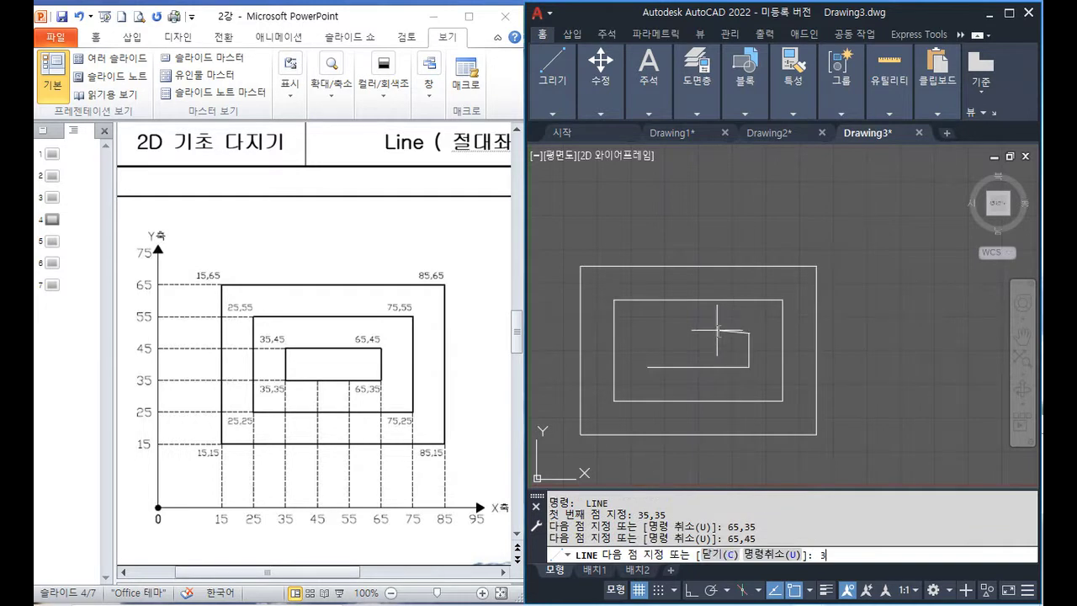
type("5,")
type("45")
key("Return")
type("c")
key("Return")
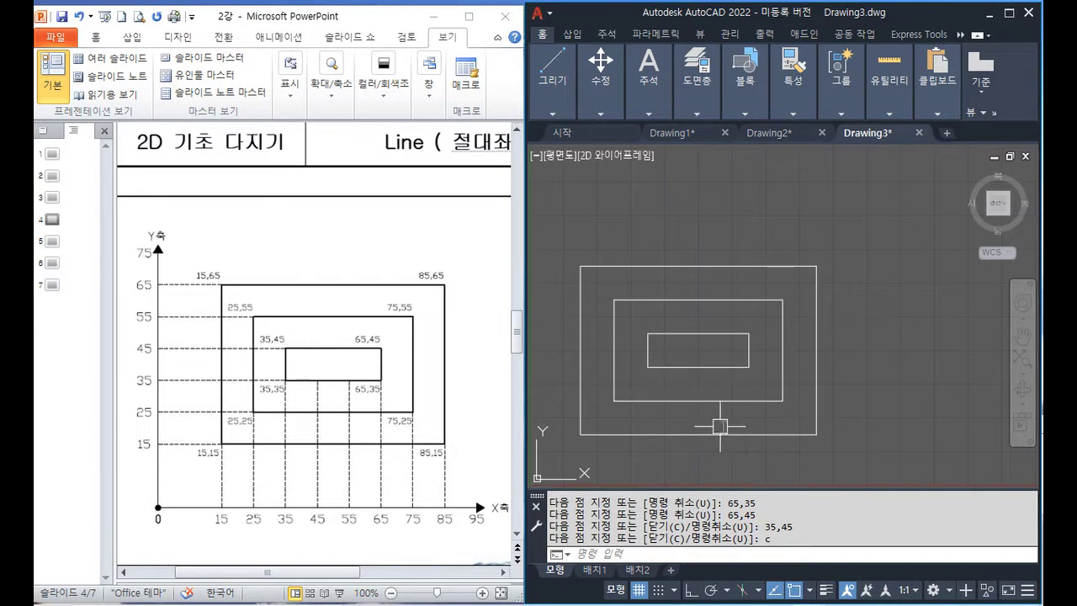
Step: Underline the relative-coordinates (@x,y) item on the Line slide with the pen, then erase all ink
mouse_move(775, 373)
middle_mouse_down()
mouse_move(876, 327)
mouse_move(865, 330)
middle_mouse_up()
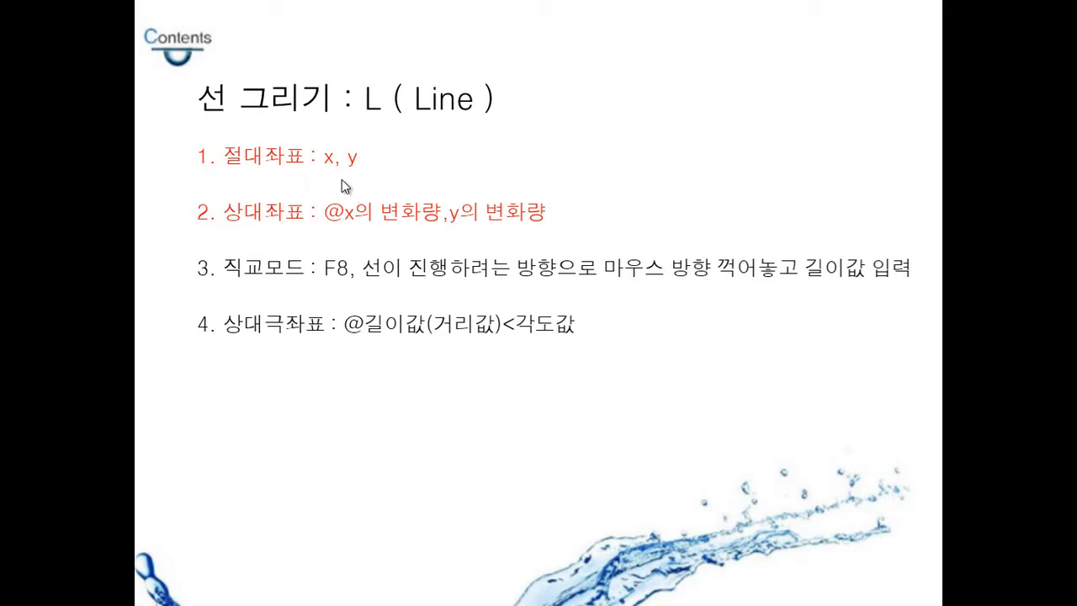
key("ctrl+p")
left_click_drag(298, 169, 375, 169)
key("e")
mouse_move(194, 234)
left_mouse_down()
mouse_move(484, 263)
mouse_move(565, 233)
left_mouse_up()
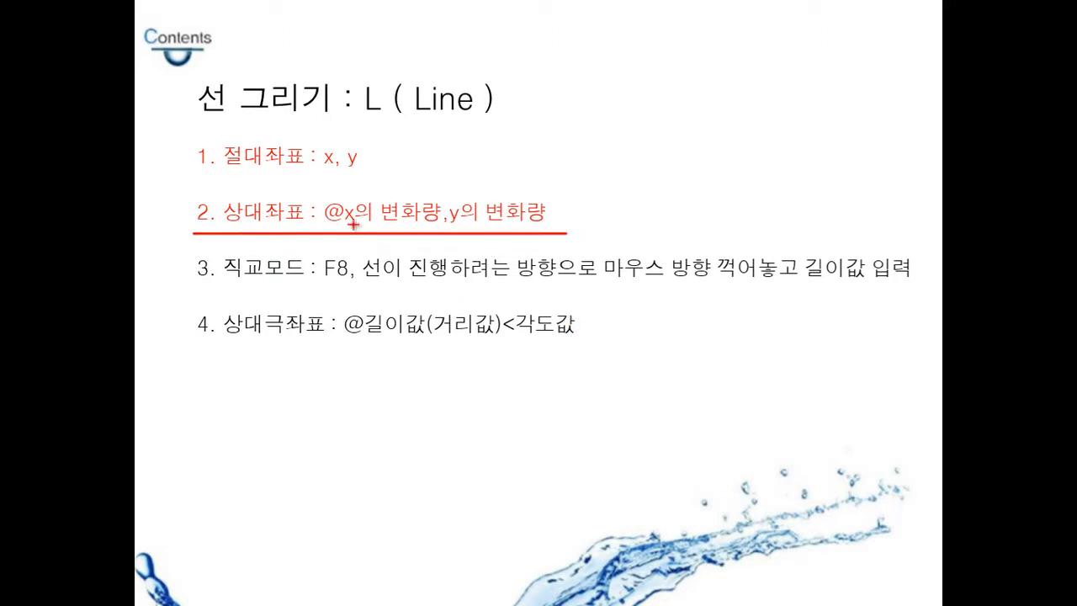
mouse_move(341, 220)
left_mouse_down()
mouse_move(324, 194)
mouse_move(334, 234)
mouse_move(554, 225)
left_mouse_up()
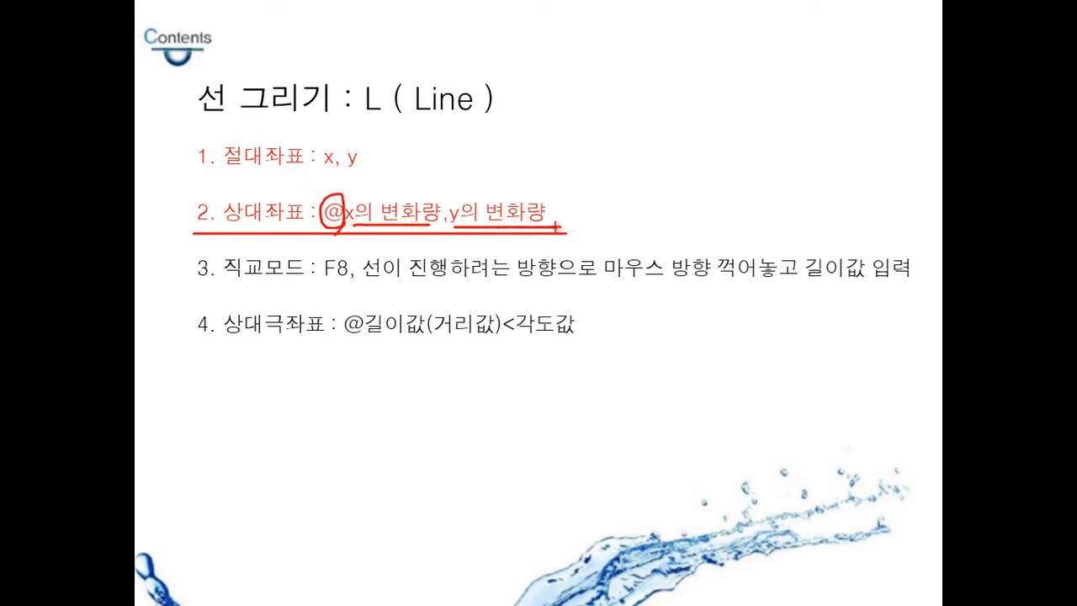
key("e")
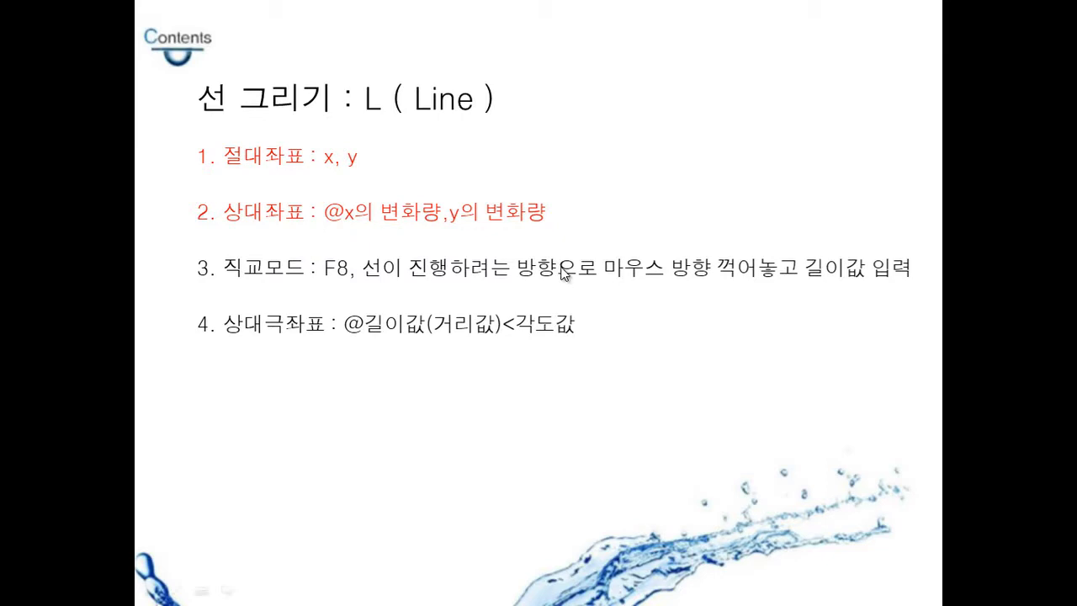
Step: Set Drawing4's limits from 0,0 to 150,100
key("Escape")
left_click(760, 399)
type("limits")
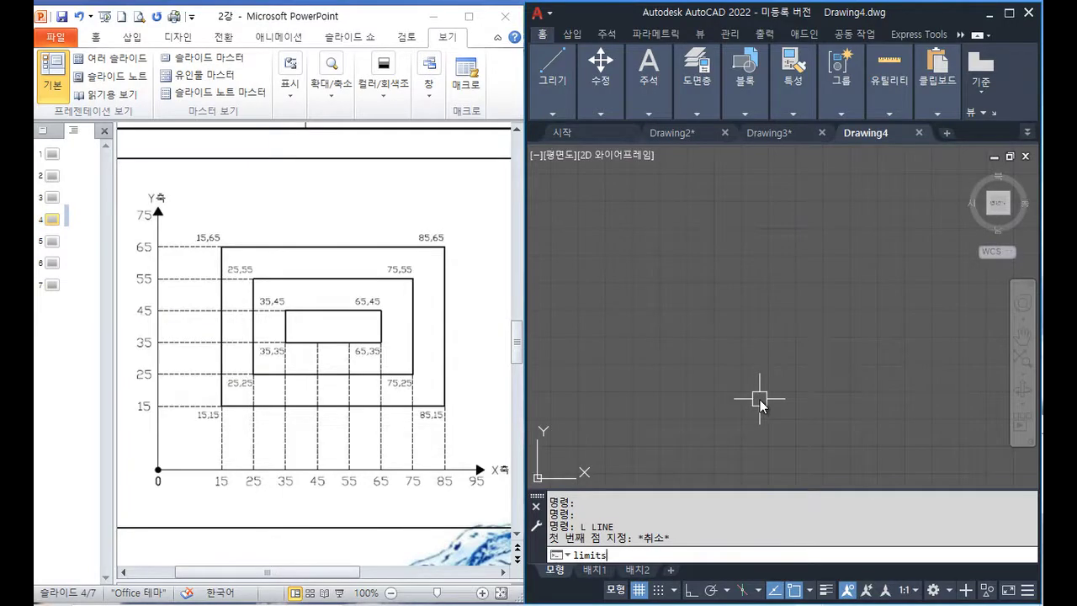
key("Return")
key("Return")
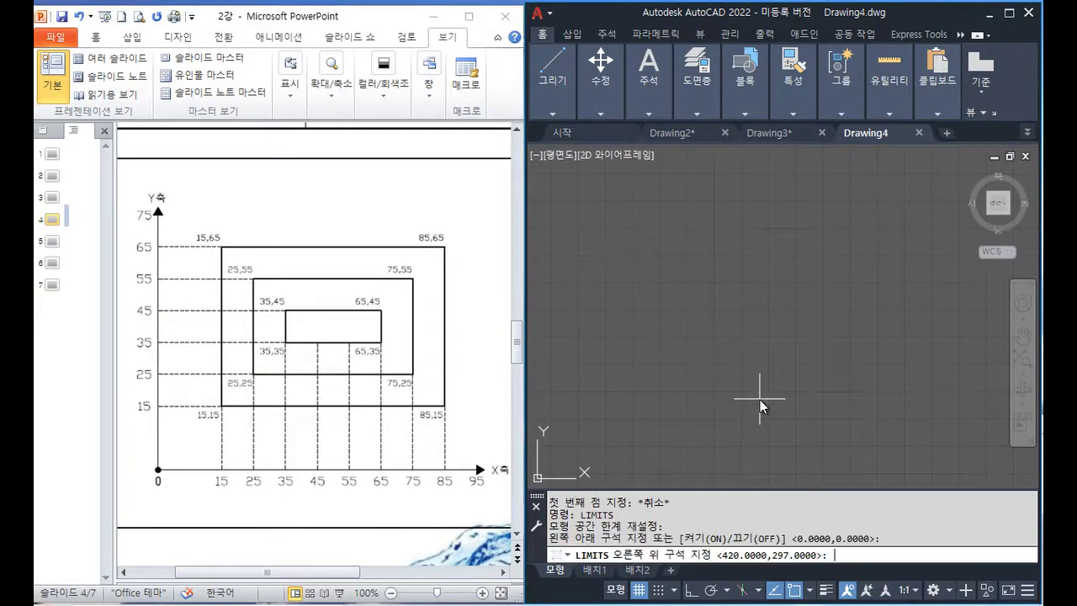
type("1")
type("50,10")
type("0")
key("Return")
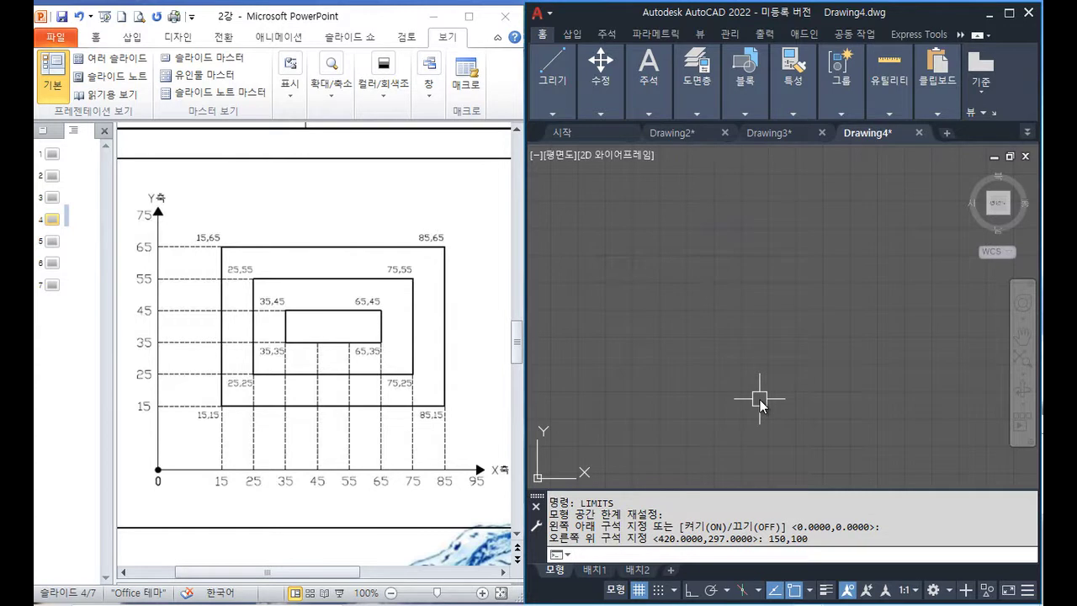
Step: Zoom All to show the full limits and start the LINE command
type("z")
key("Return")
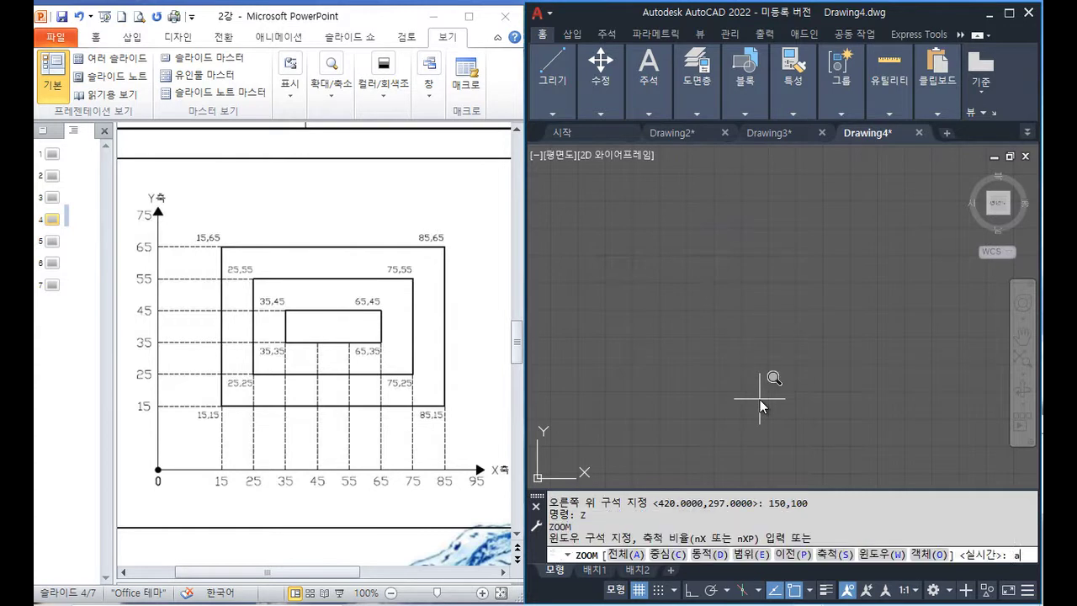
type("a")
key("Return")
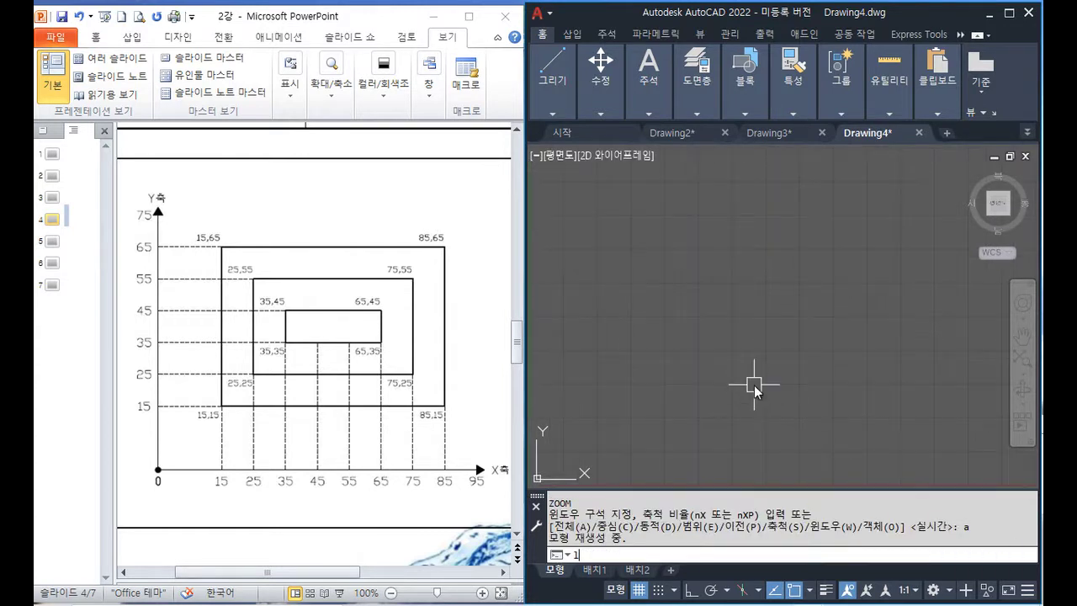
type("l")
key("Return")
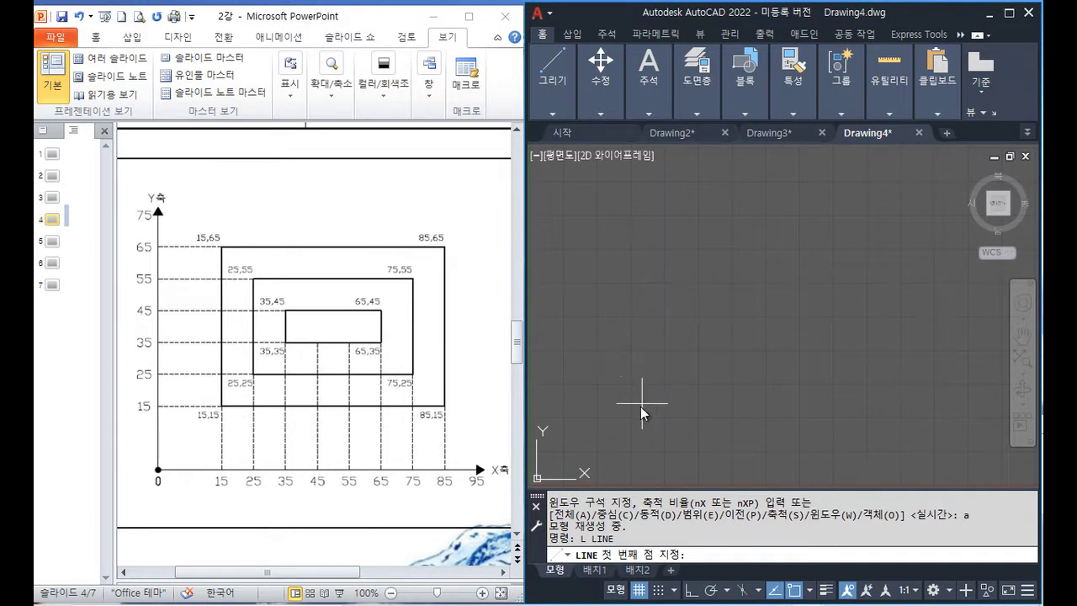
Step: Place the line's start point and mark the slide's 70-unit bottom edge (85 minus 15) with the pen
left_click(618, 399)
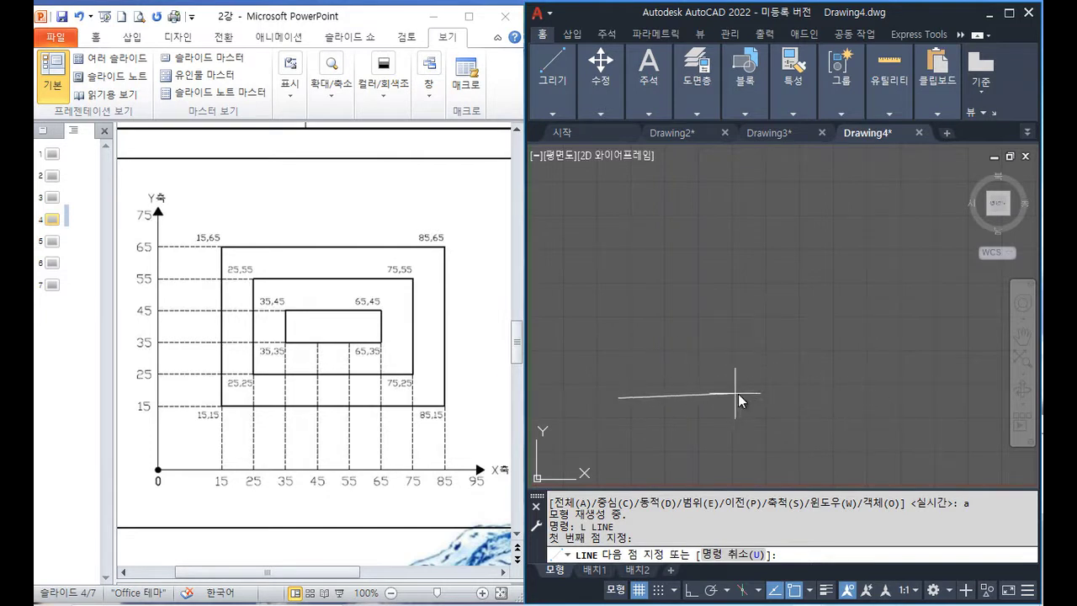
left_click_drag(215, 408, 439, 402)
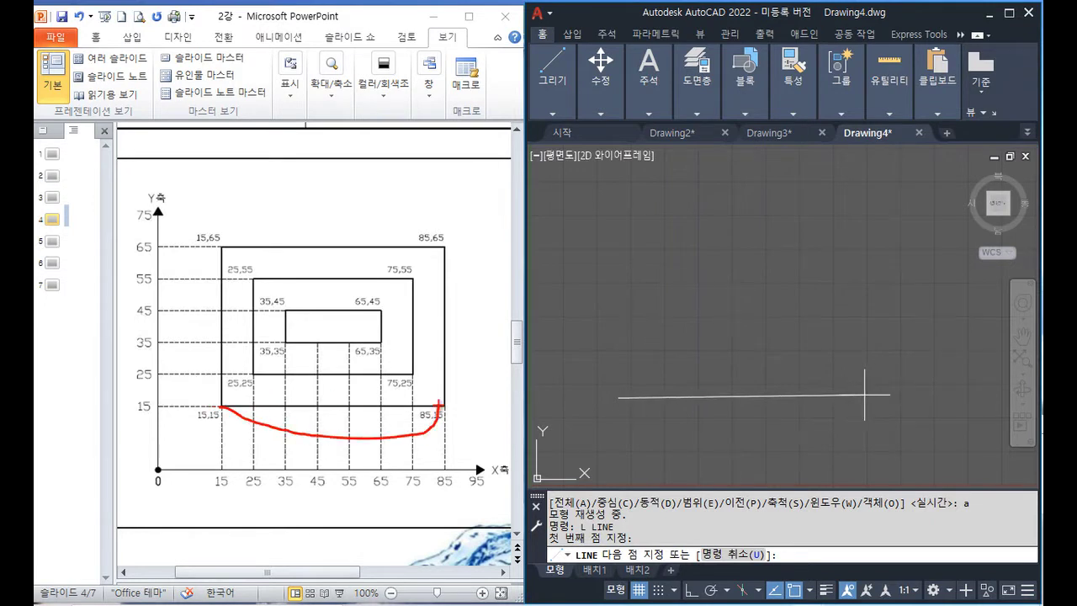
key("ctrl+z")
left_click_drag(449, 407, 222, 407)
left_click_drag(463, 486, 459, 490)
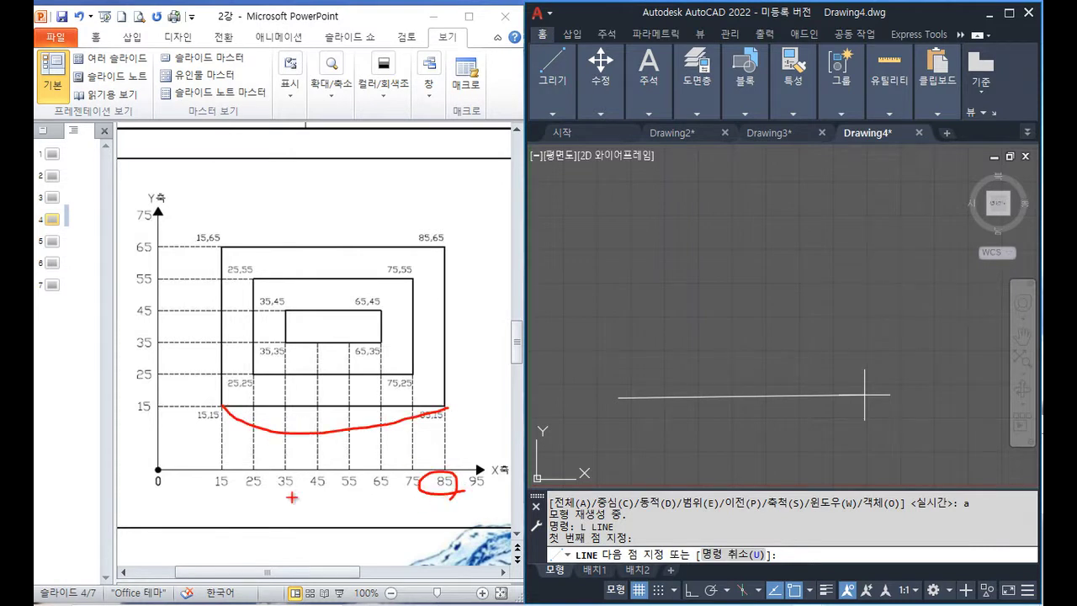
left_click_drag(232, 470, 235, 499)
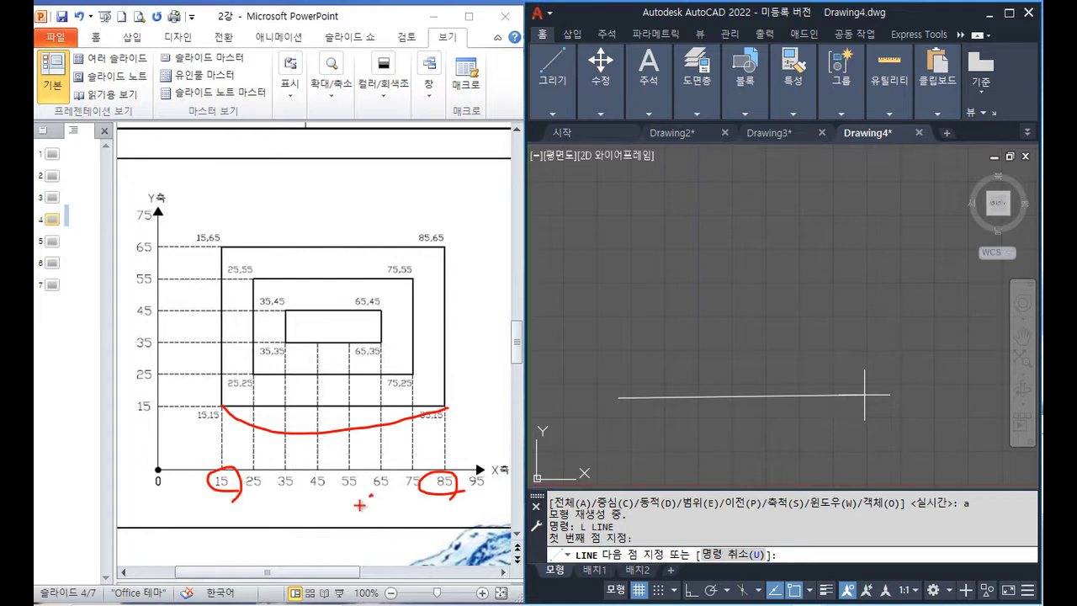
mouse_move(359, 499)
left_mouse_down()
mouse_move(368, 521)
mouse_move(392, 507)
left_mouse_up()
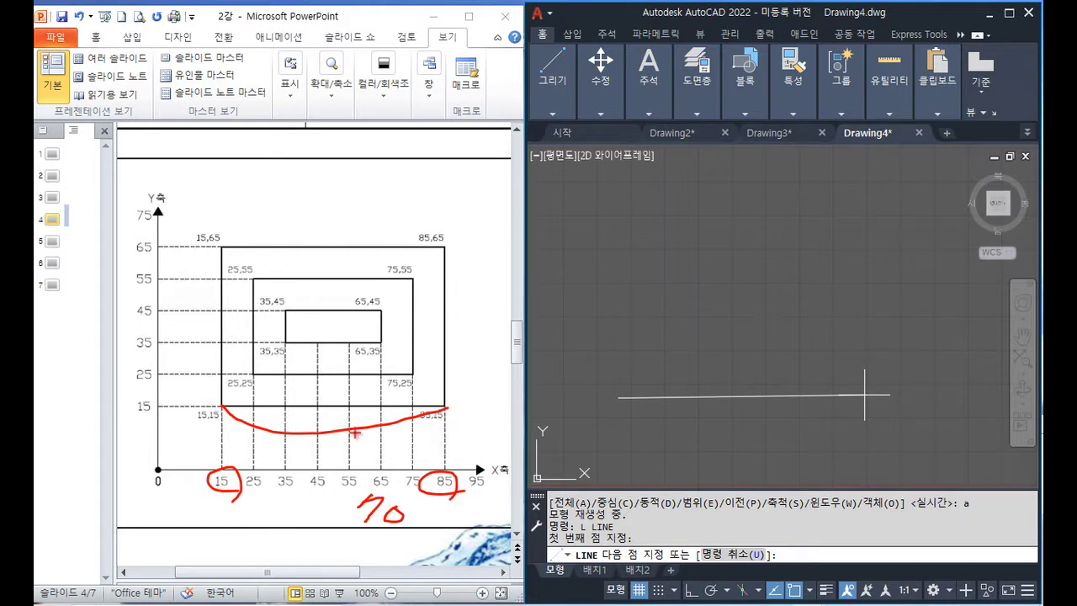
left_click_drag(420, 526, 391, 549)
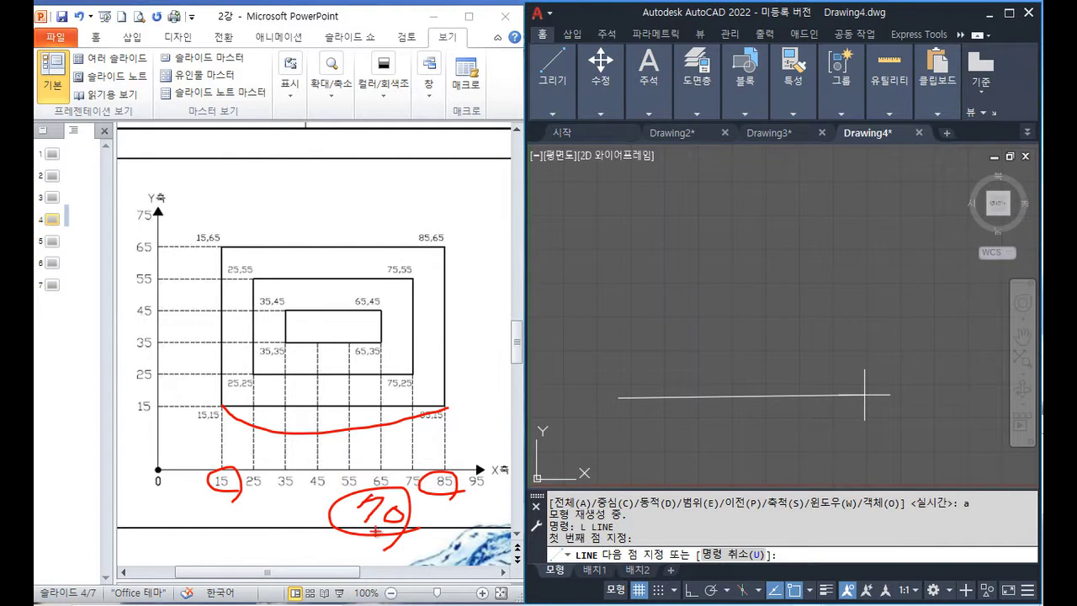
key("Escape")
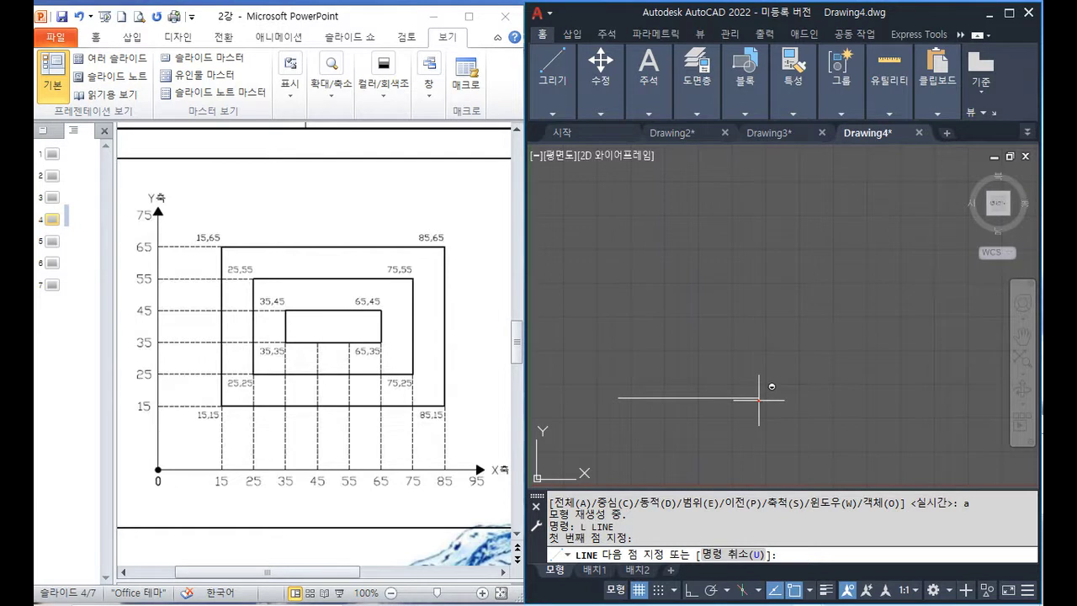
key("F8")
type("@")
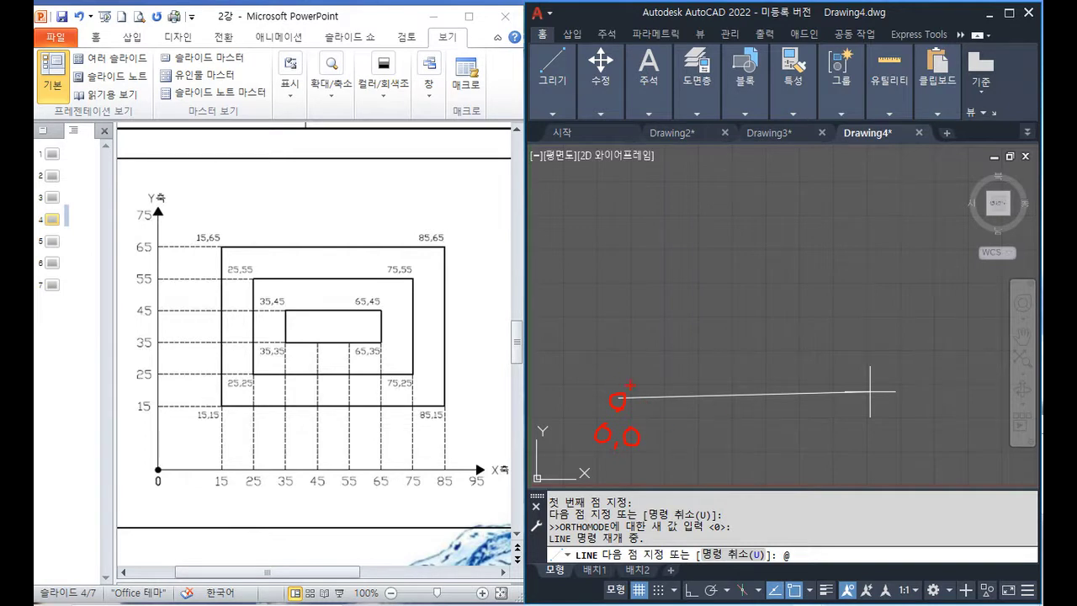
left_click_drag(584, 397, 839, 399)
left_click_drag(804, 534, 794, 578)
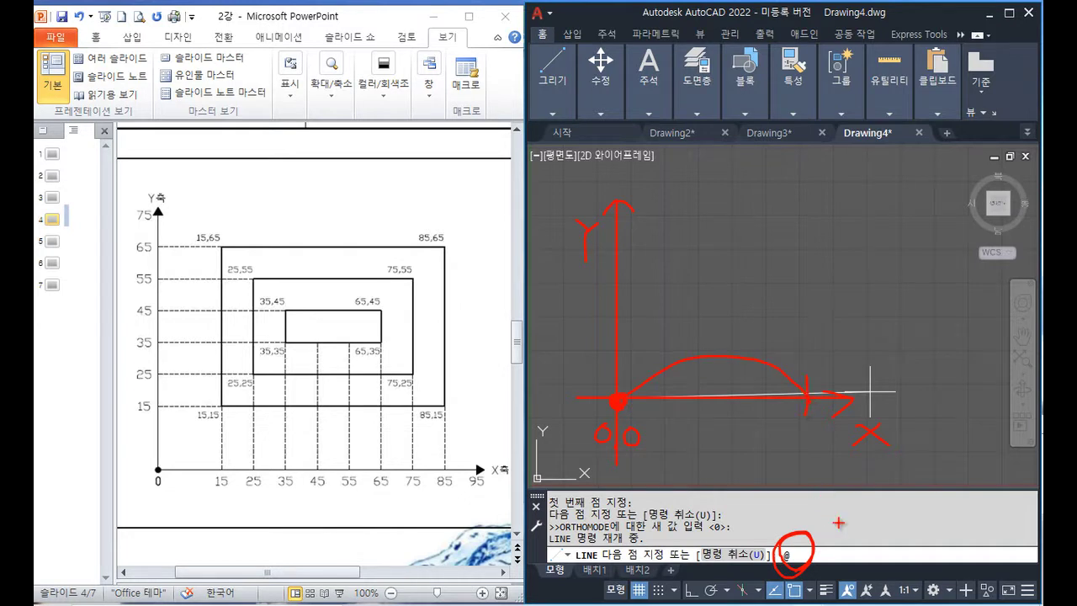
key("Escape")
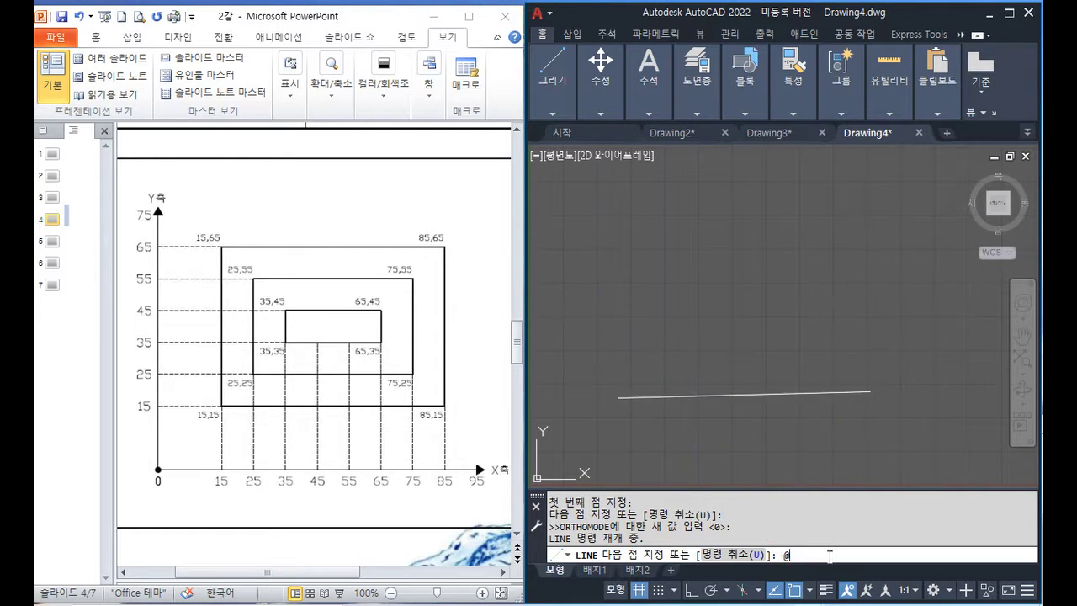
type("70")
type(",")
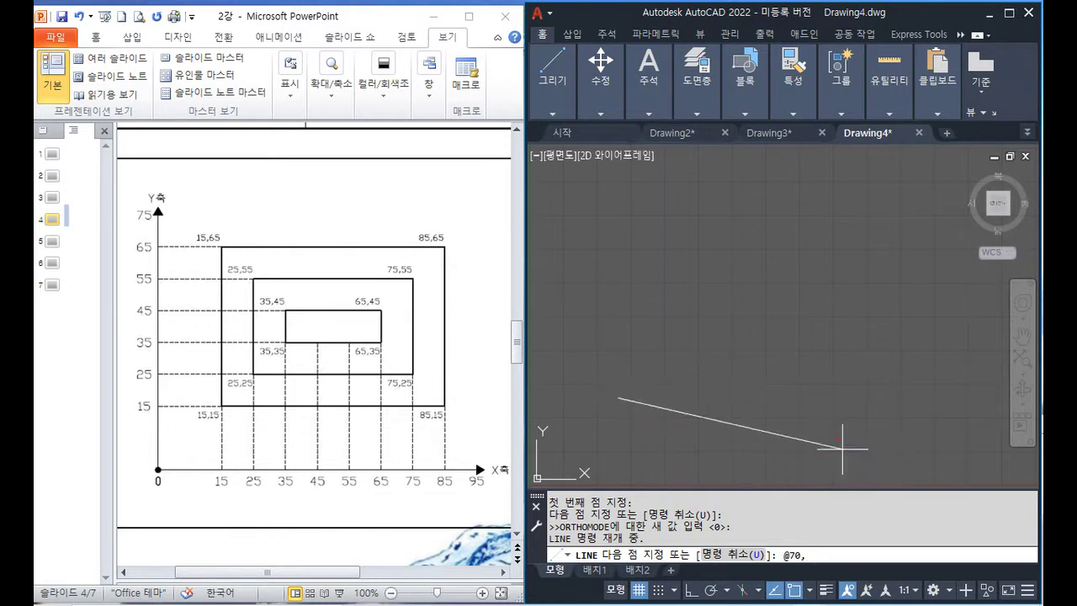
type("0")
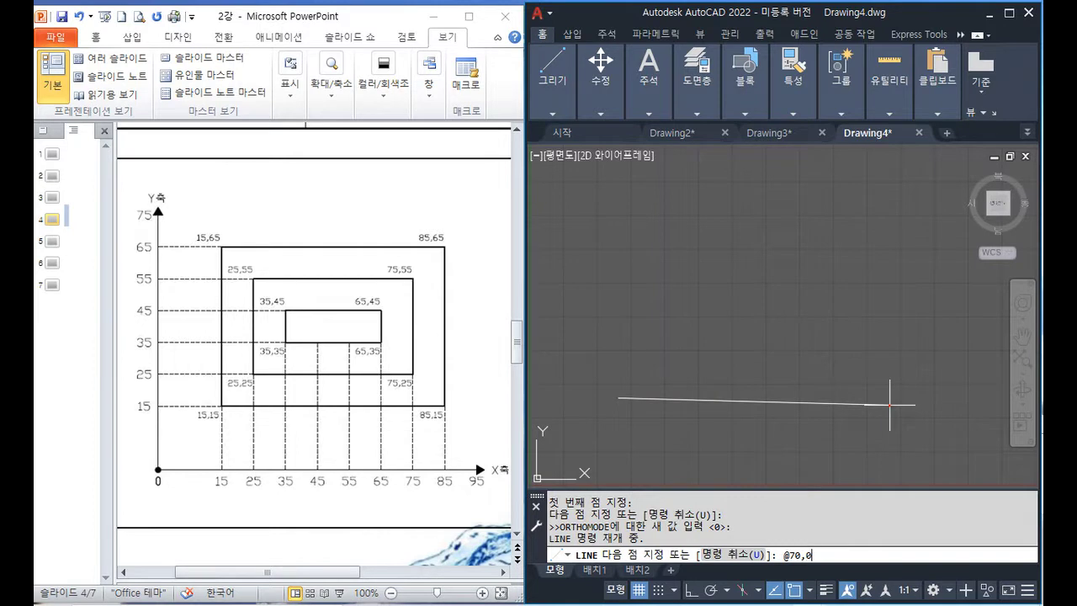
key("Return")
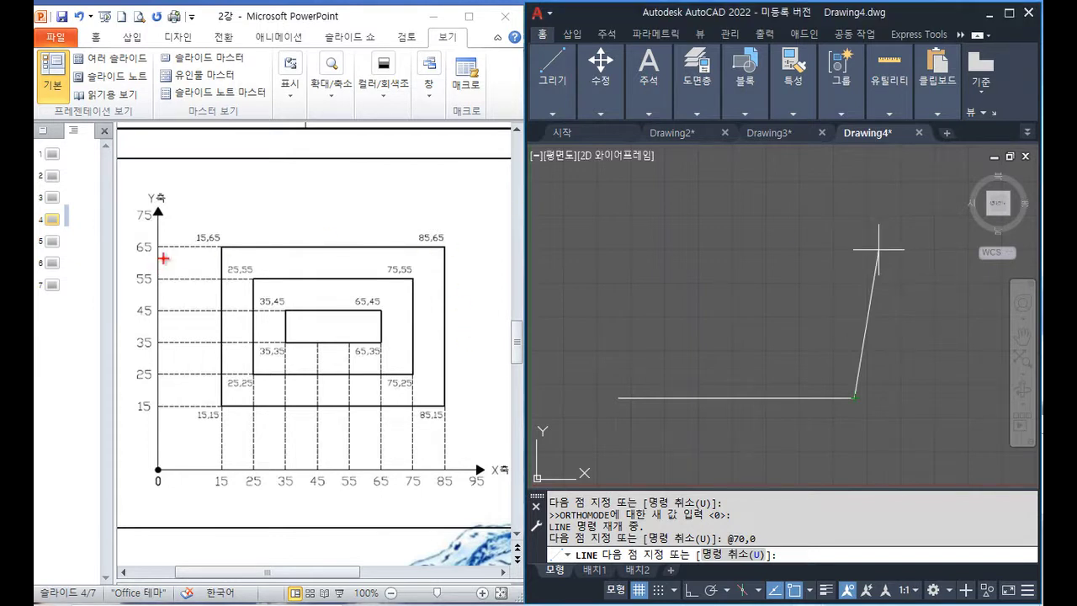
Step: Mark the rectangle's 50-unit height (65 minus 15) on the slide with the pen
left_click_drag(165, 254, 175, 251)
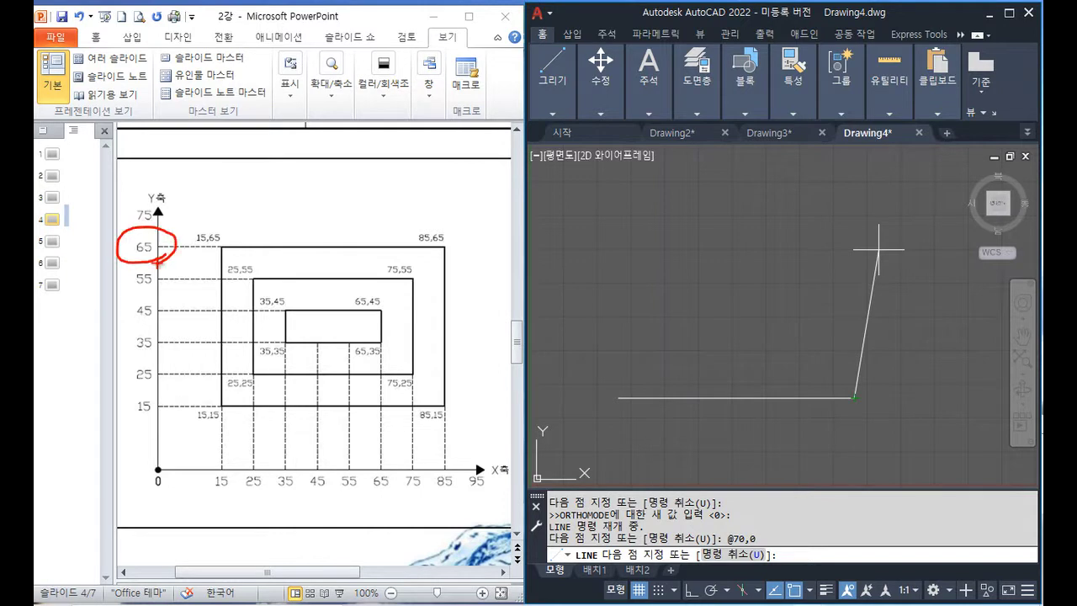
left_click_drag(170, 412, 156, 430)
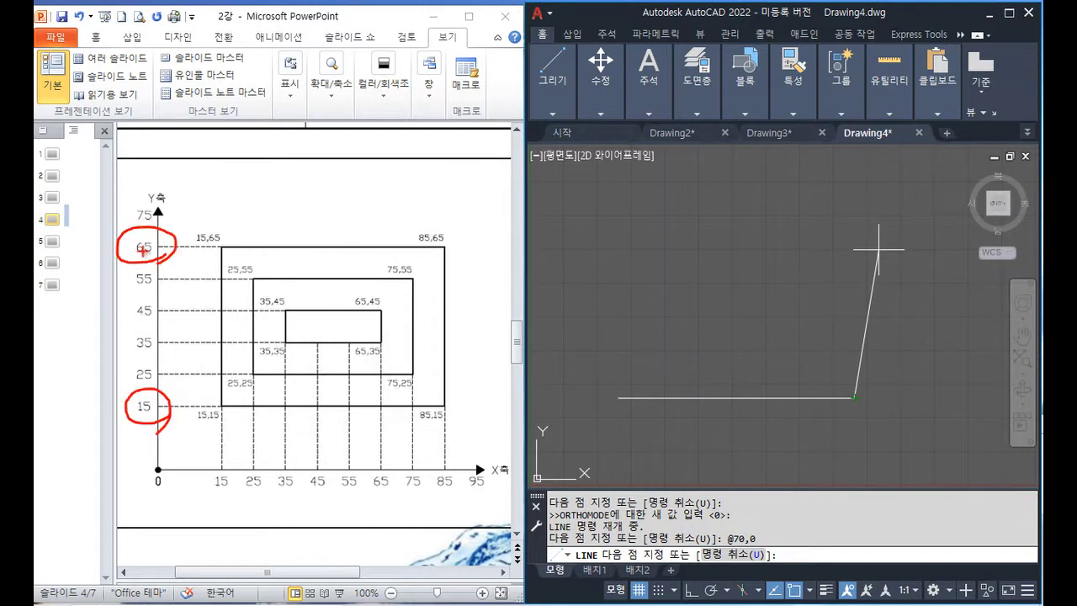
mouse_move(109, 308)
left_mouse_down()
mouse_move(82, 340)
mouse_move(133, 313)
left_mouse_up()
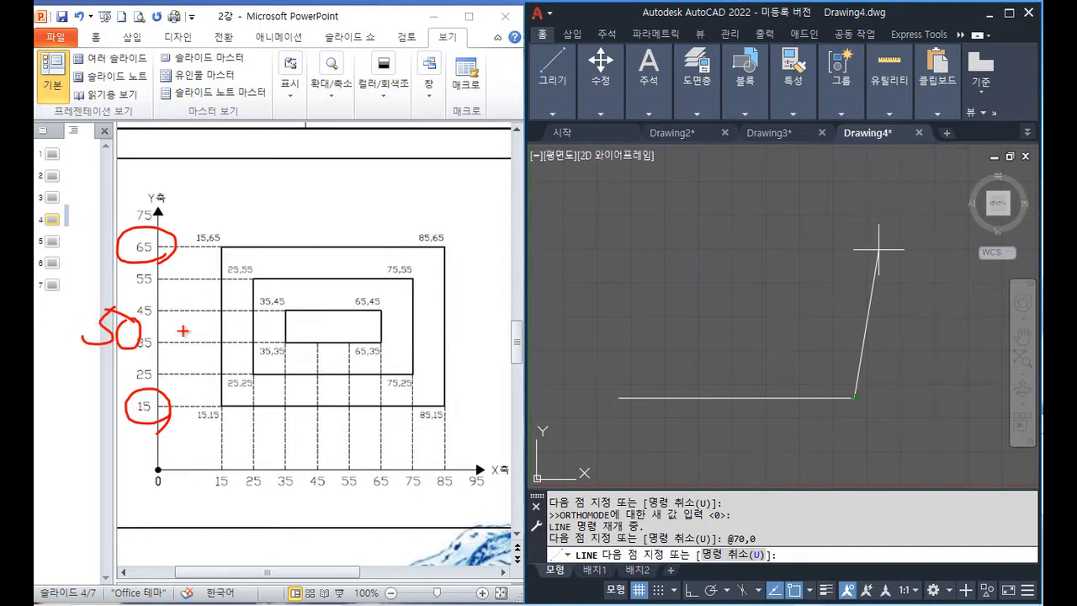
left_click_drag(452, 405, 460, 247)
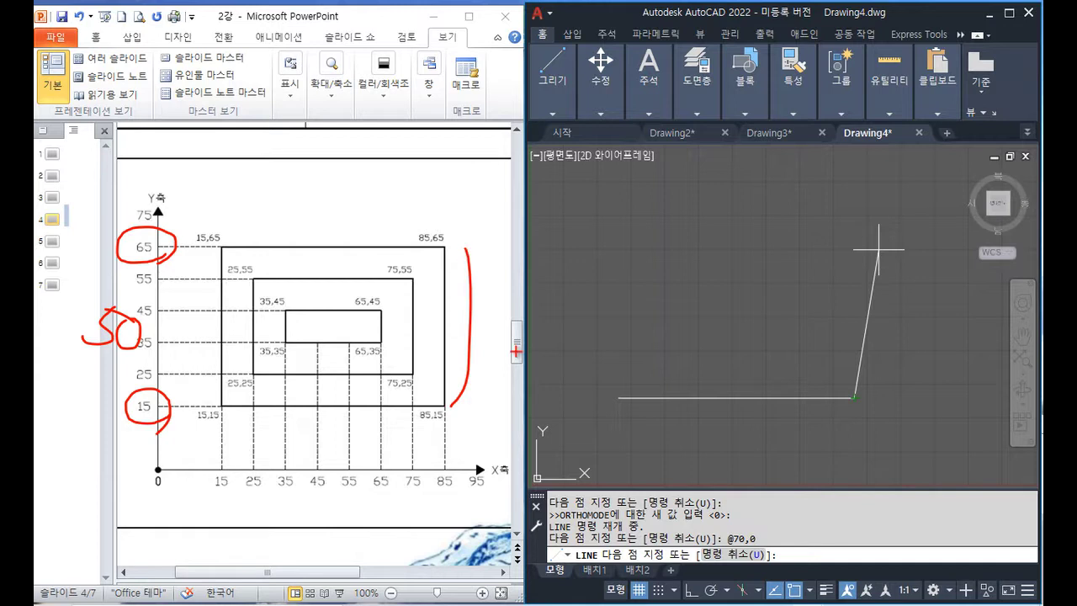
key("Escape")
Step: Enter @0,50 to draw the 50-unit right edge, then turn Ortho on
type("@")
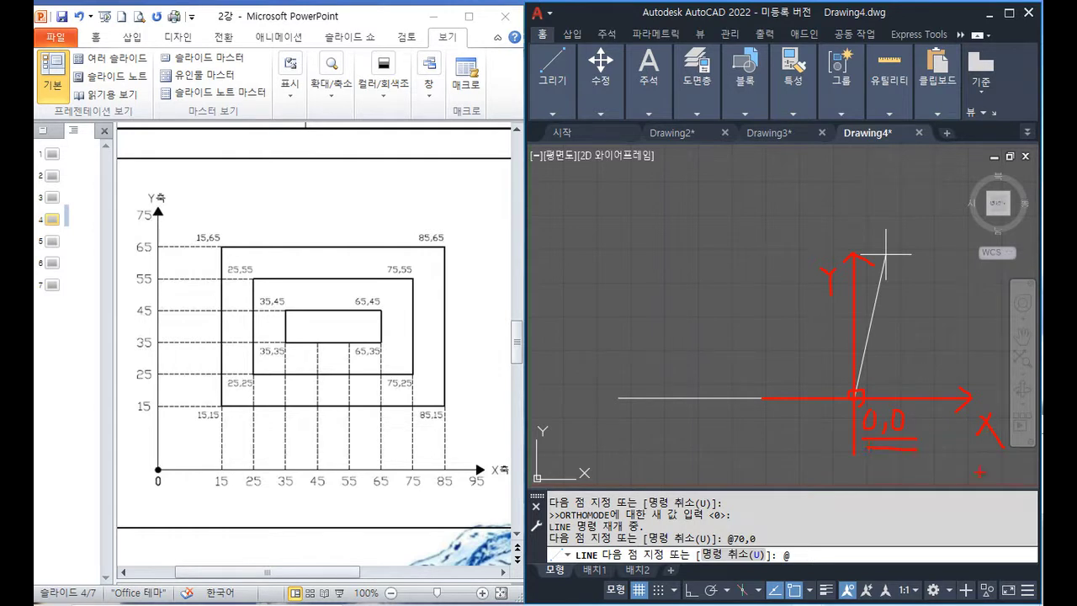
key("Escape")
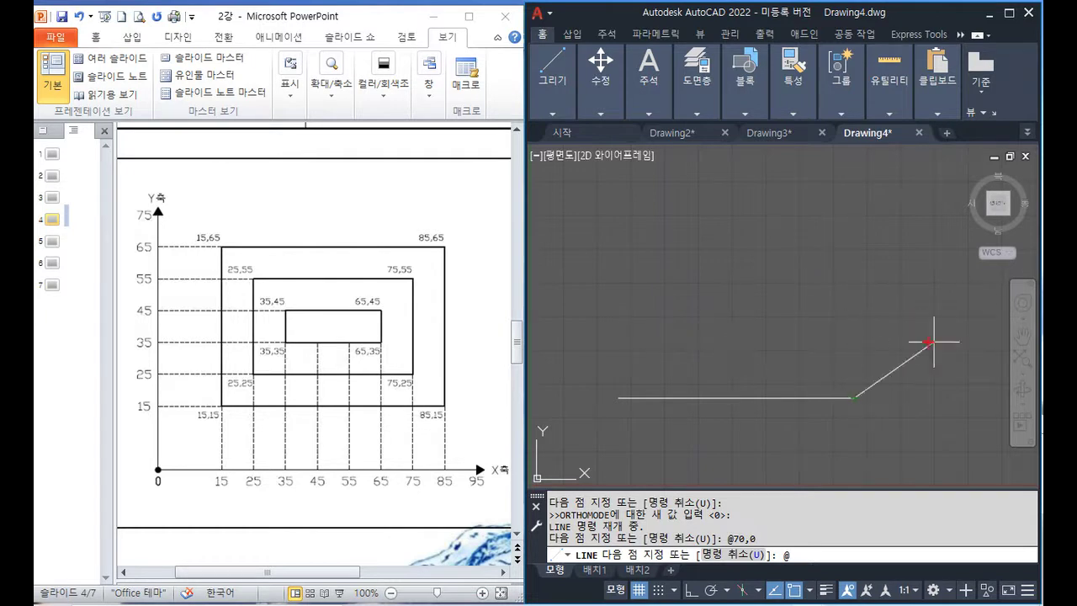
type("0,")
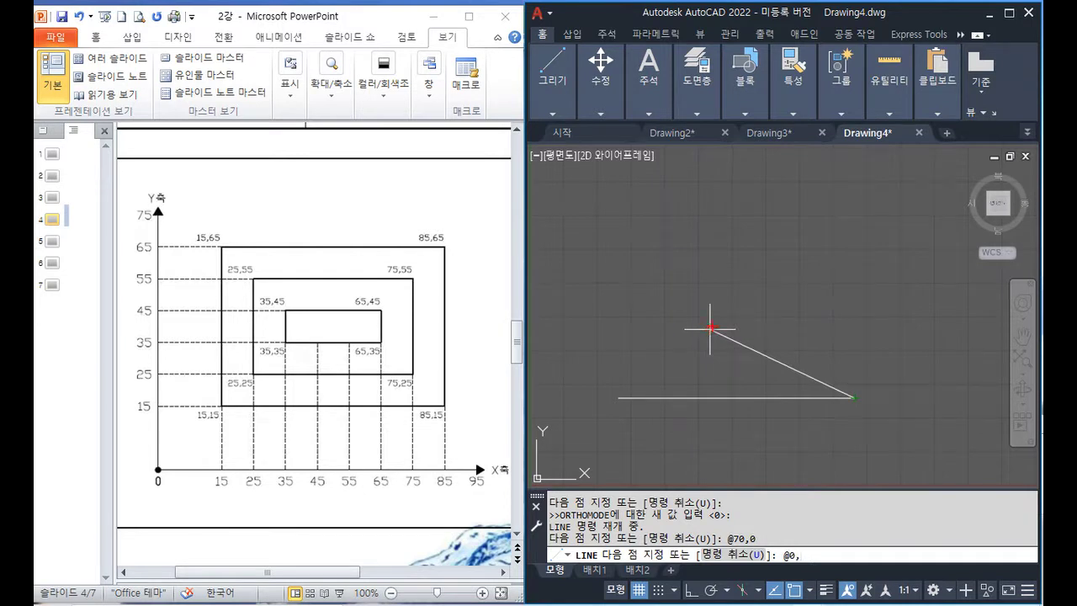
type("50")
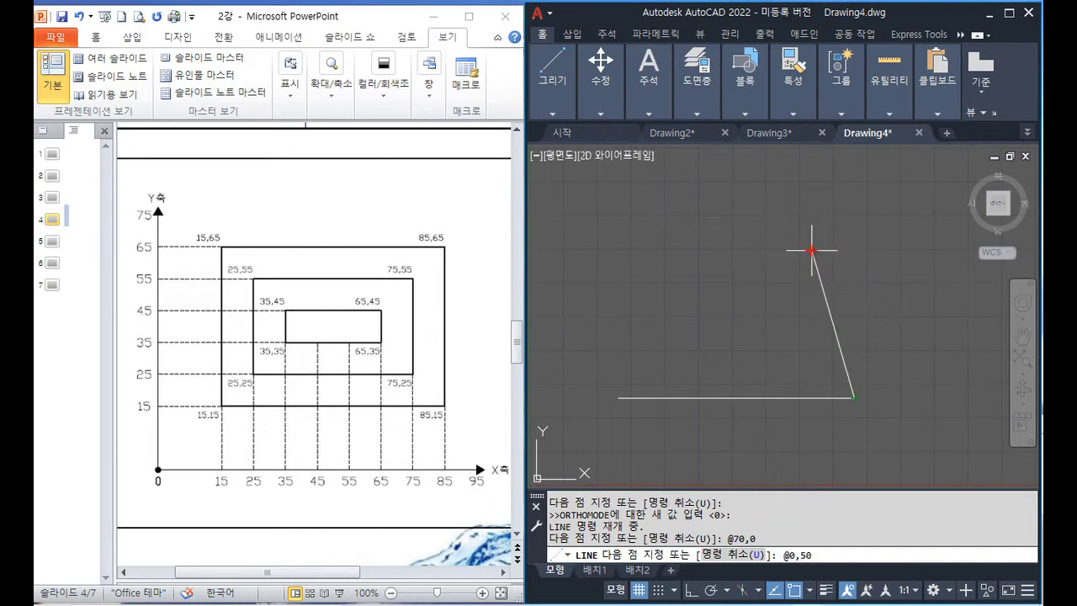
key("Return")
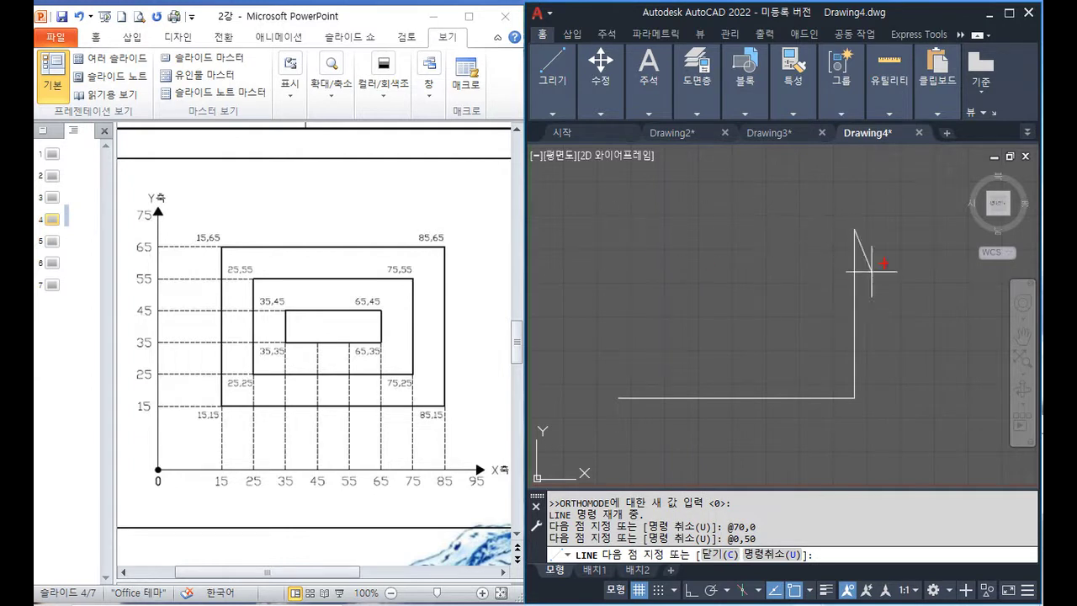
key("F8")
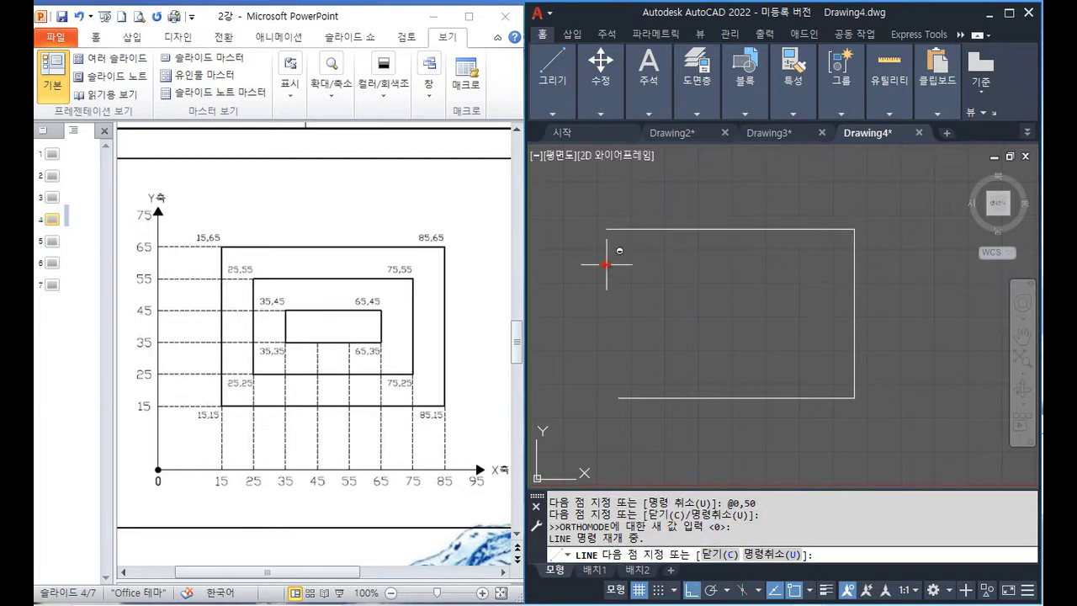
Step: Draw the 70-unit top edge leftward with @-70,0, toggling Ortho off
type("@")
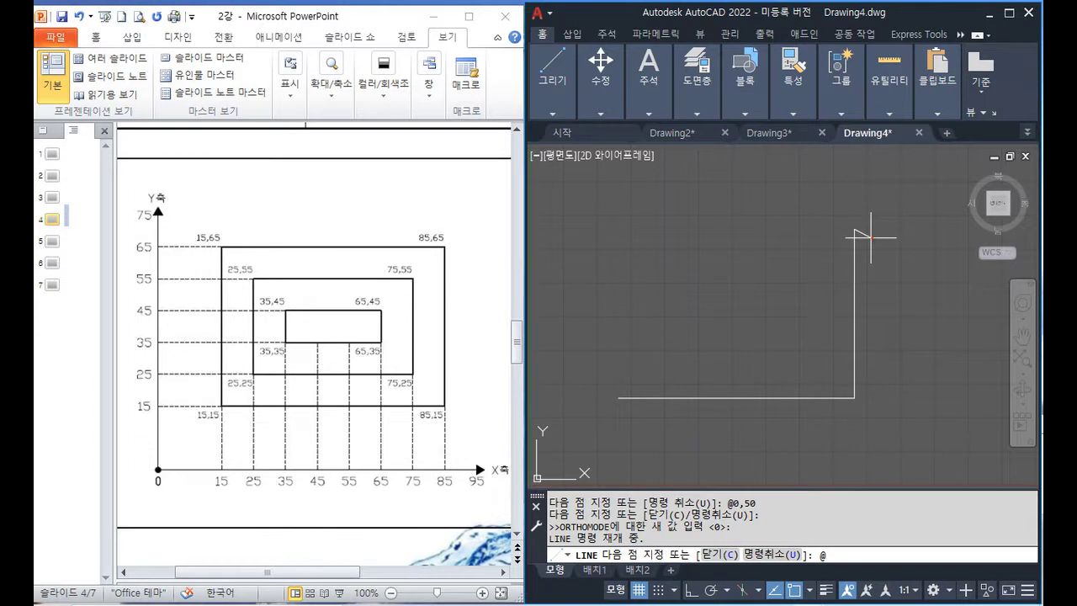
left_click(854, 235)
key("F8")
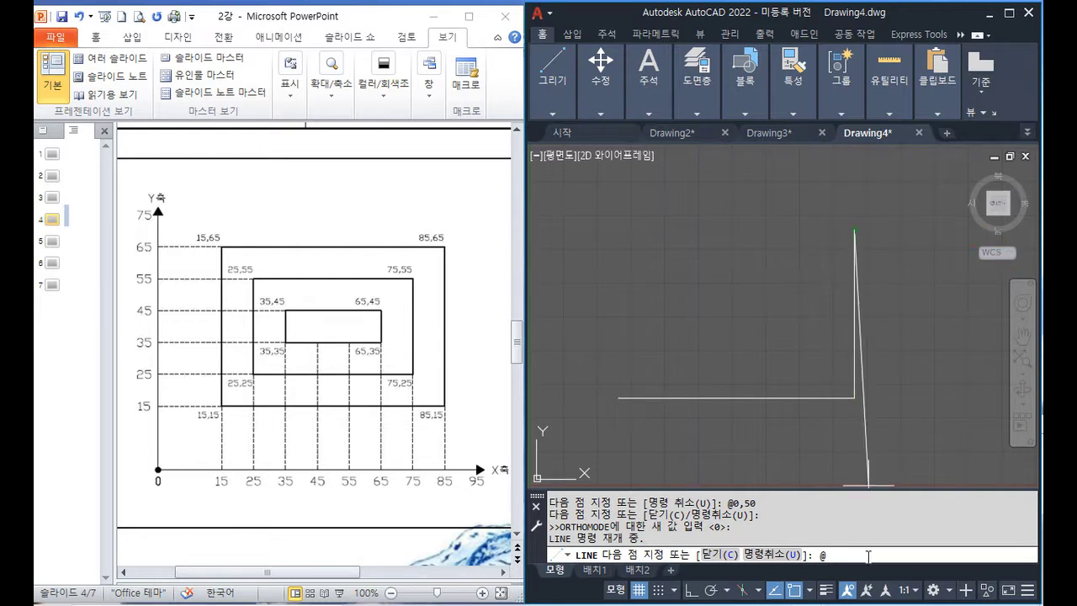
type("-")
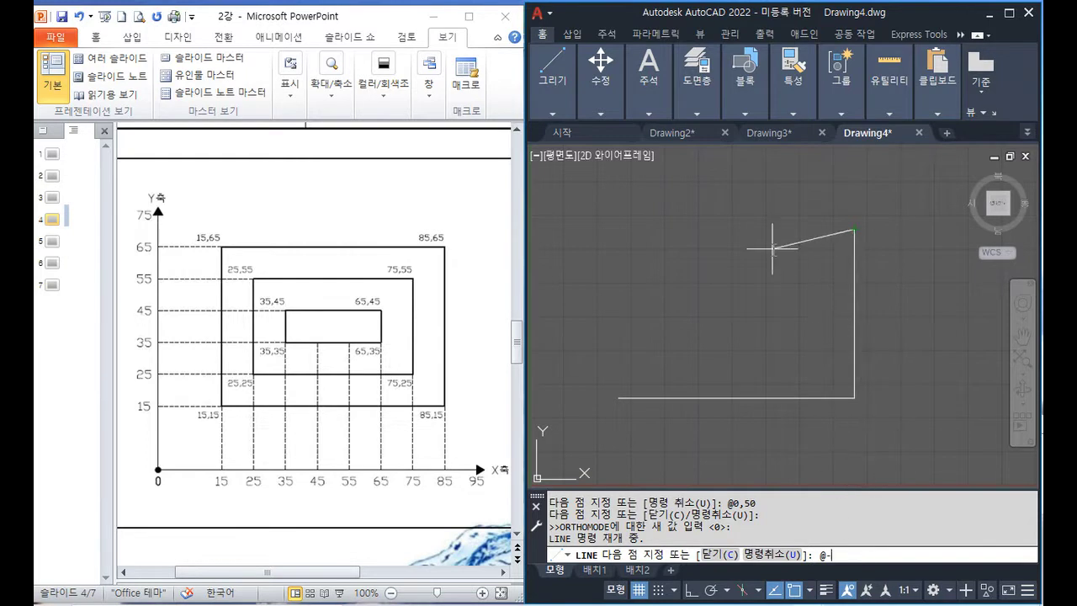
type("70")
type(",")
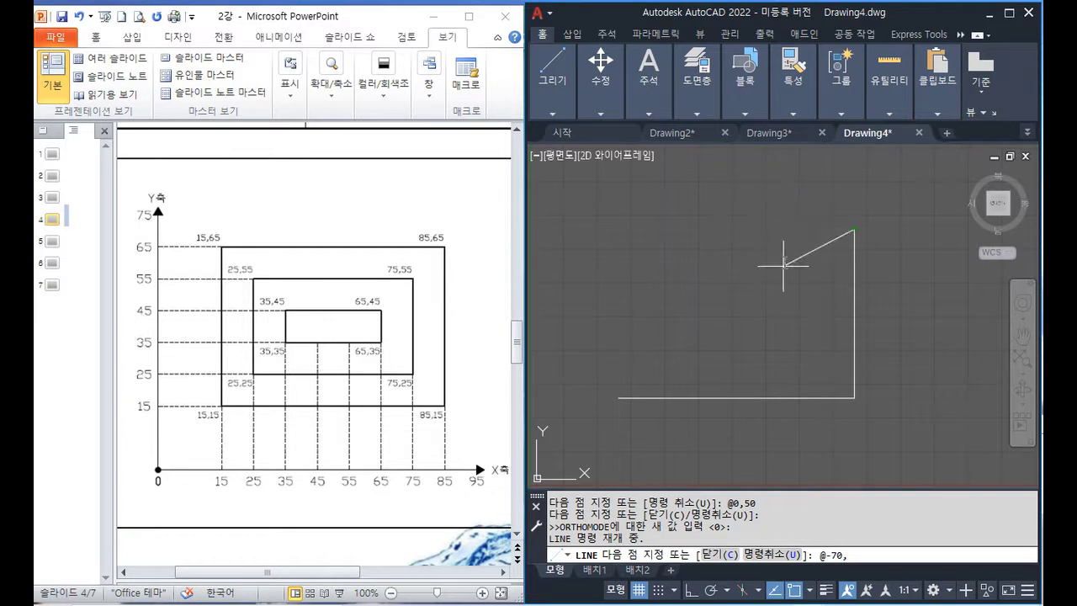
type("0")
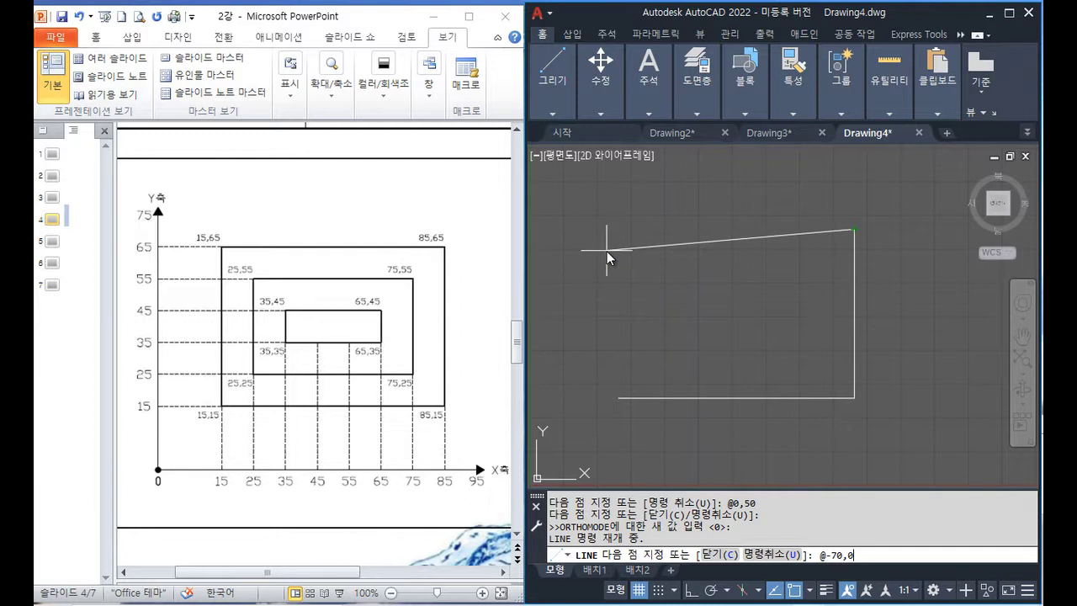
key("Return")
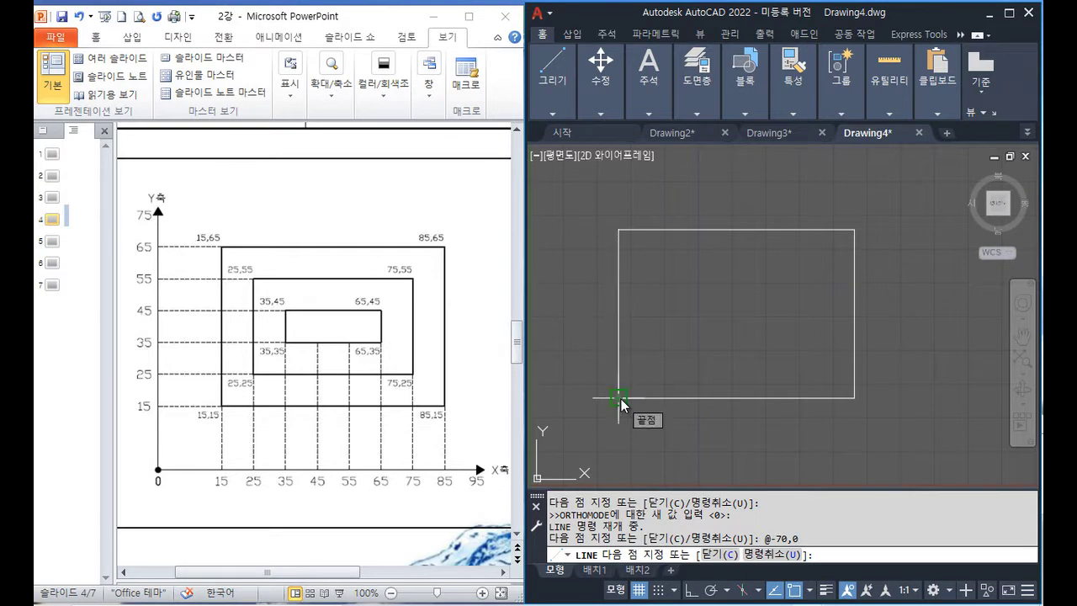
Step: Close the rectangle with the 50-unit left edge @0,-50 and end LINE
type("@")
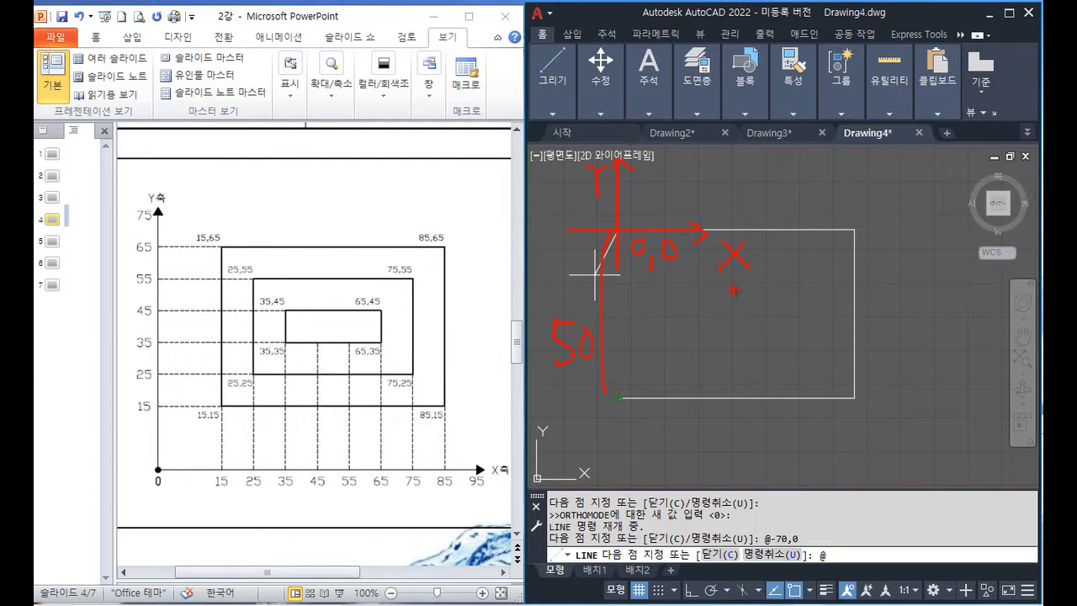
left_click_drag(551, 348, 515, 349)
left_click_drag(572, 354, 515, 334)
key("Escape")
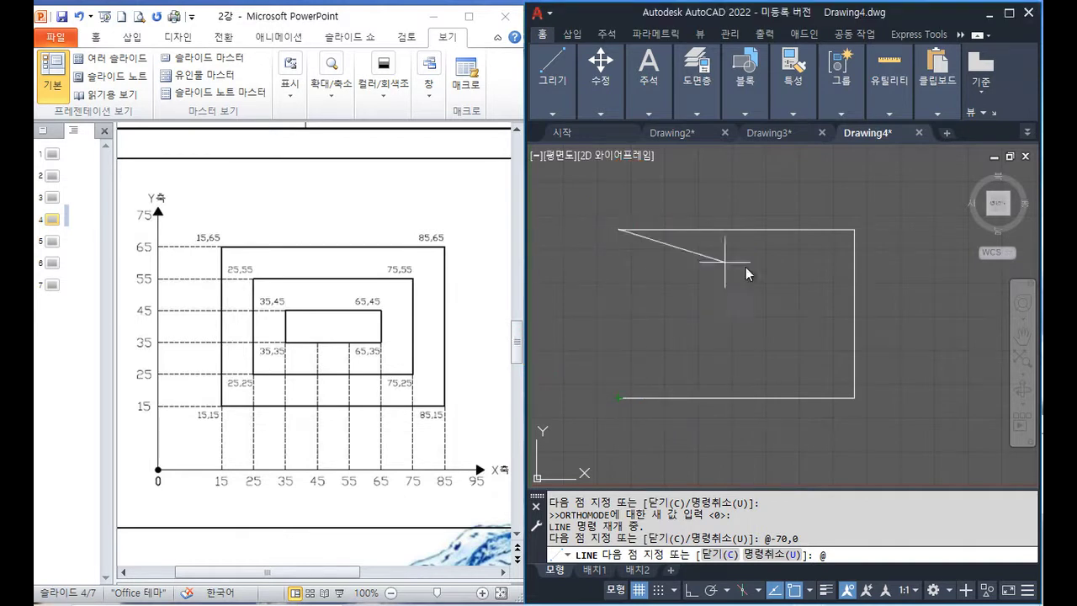
type("0,-")
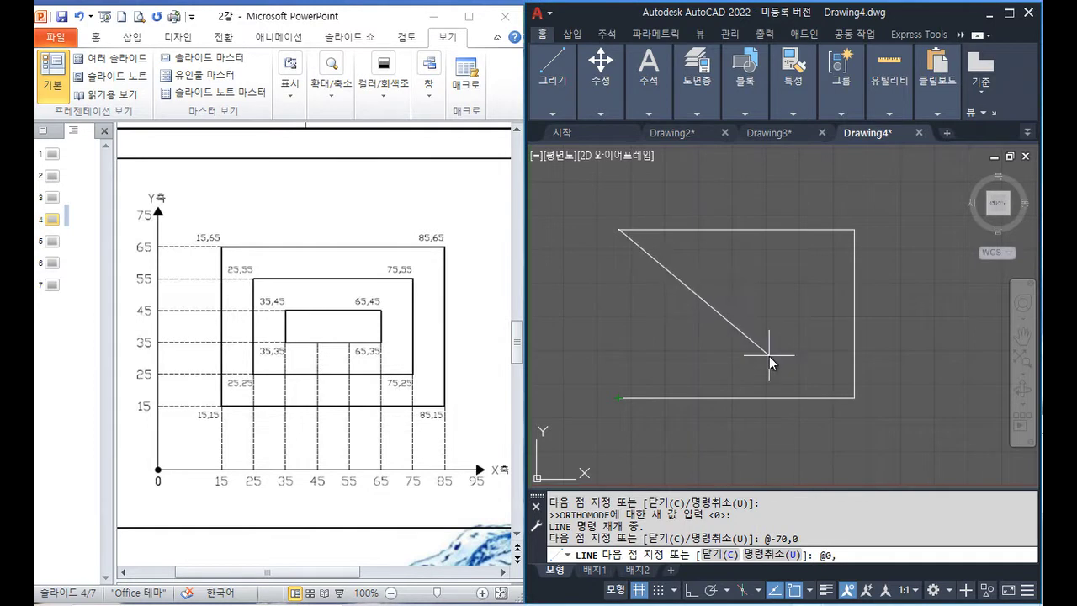
type("50")
key("Return")
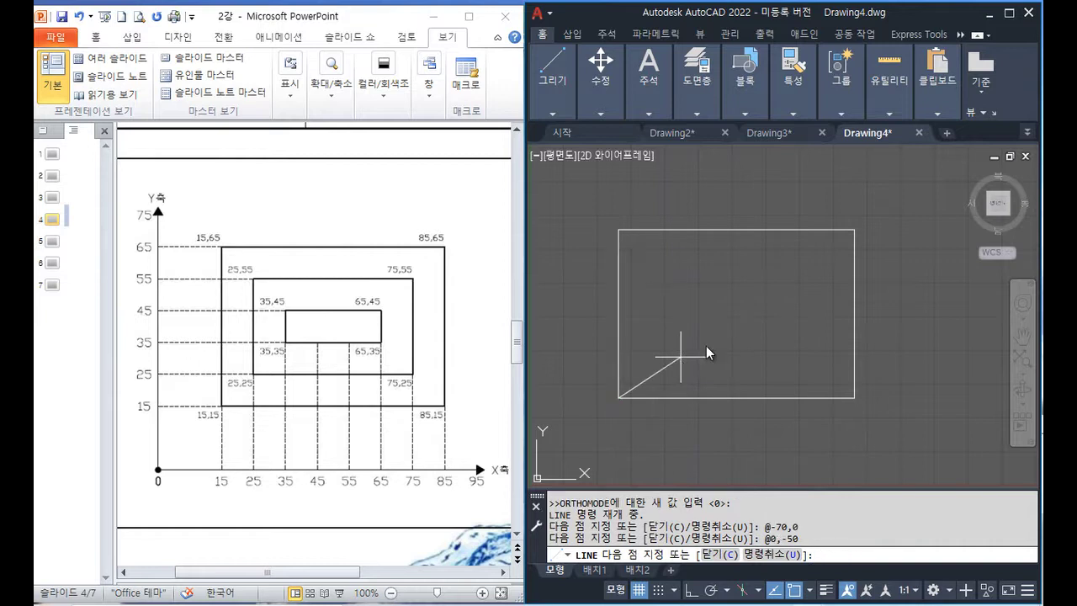
key("Return")
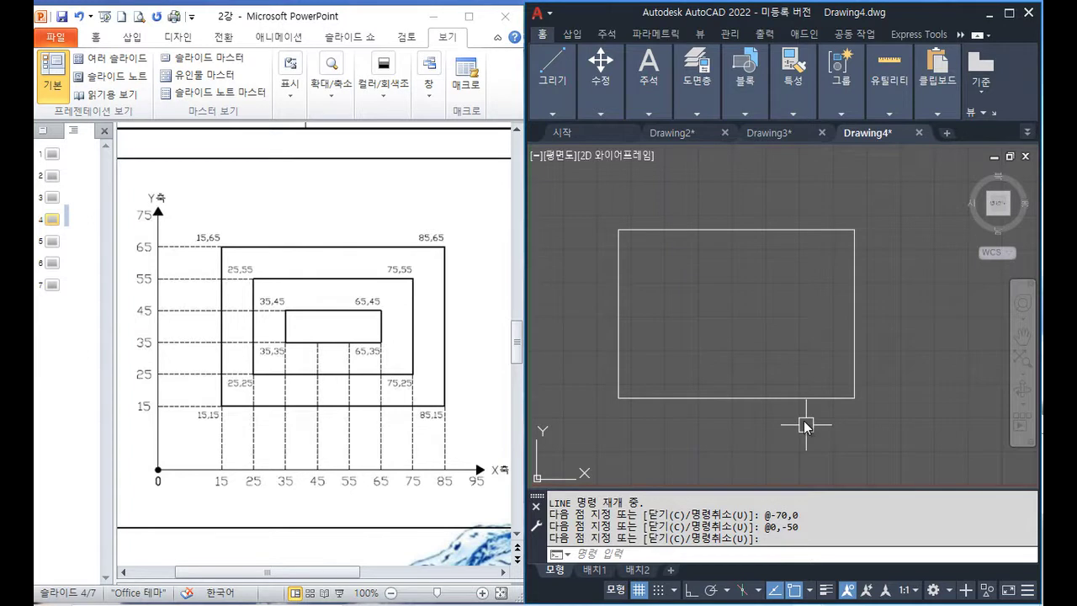
Step: Create a new Drawing5 from the acadiso template
left_click(462, 301)
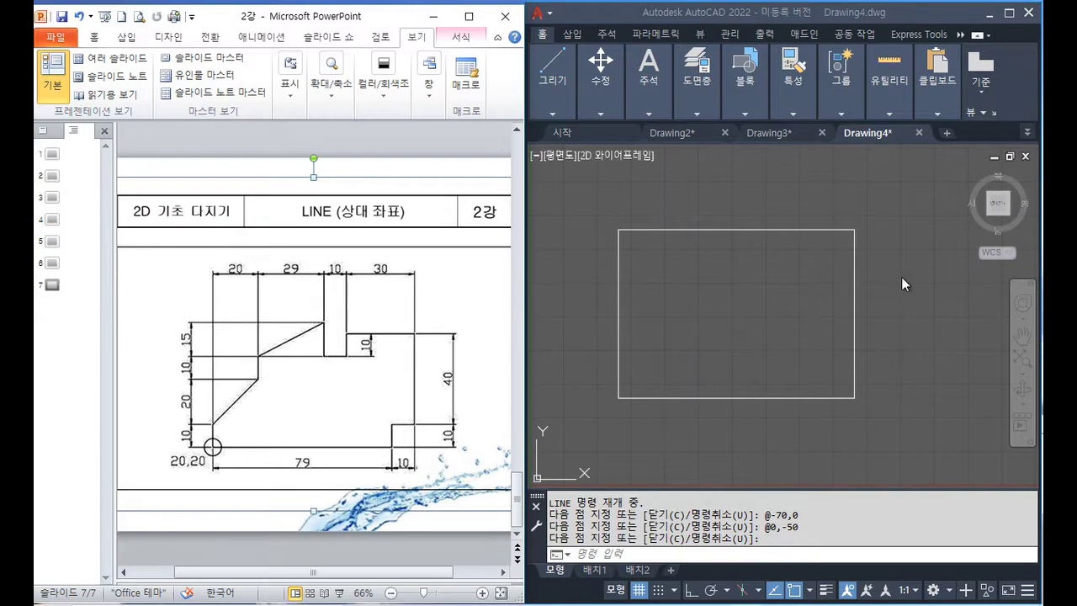
left_click(542, 15)
left_click(563, 99)
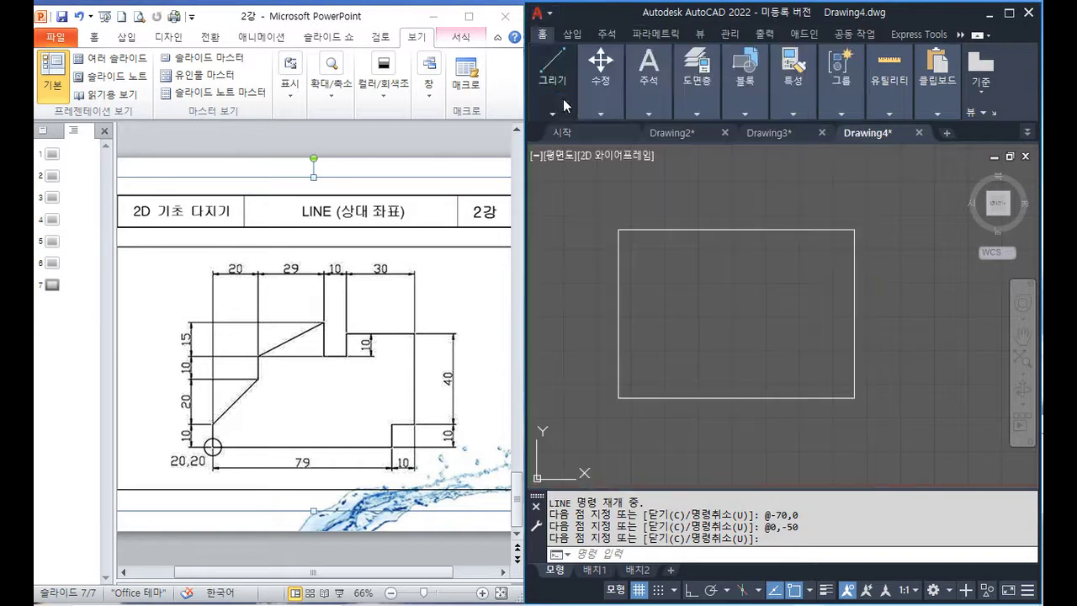
double_click(376, 258)
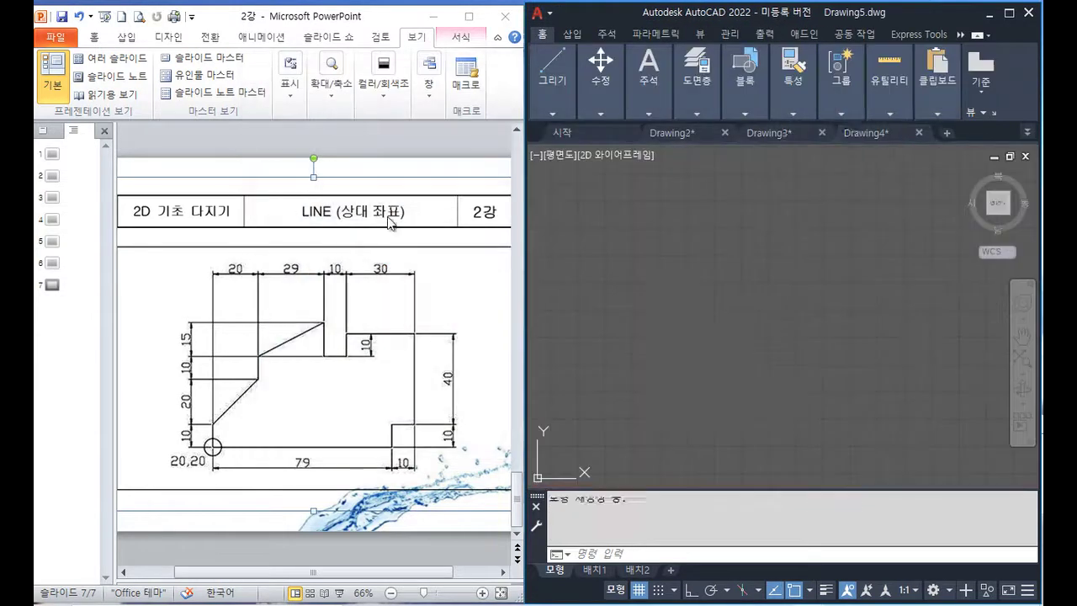
type("l")
key("Return")
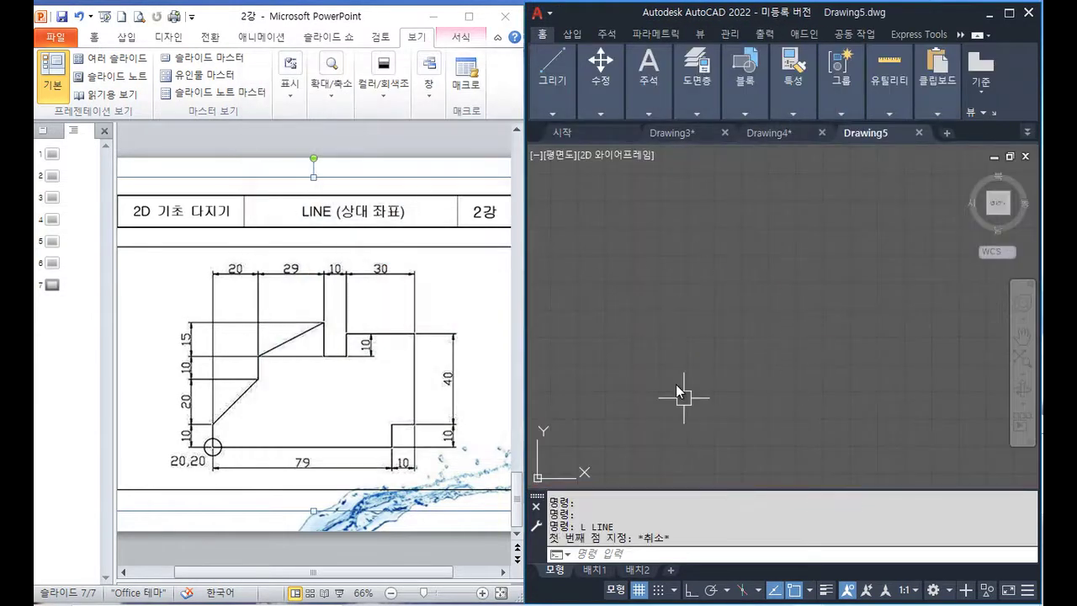
key("Escape")
Step: Set Drawing5's limits from 0,0 to 150,150 and zoom to show all of them
type("limits")
key("Return")
key("Return")
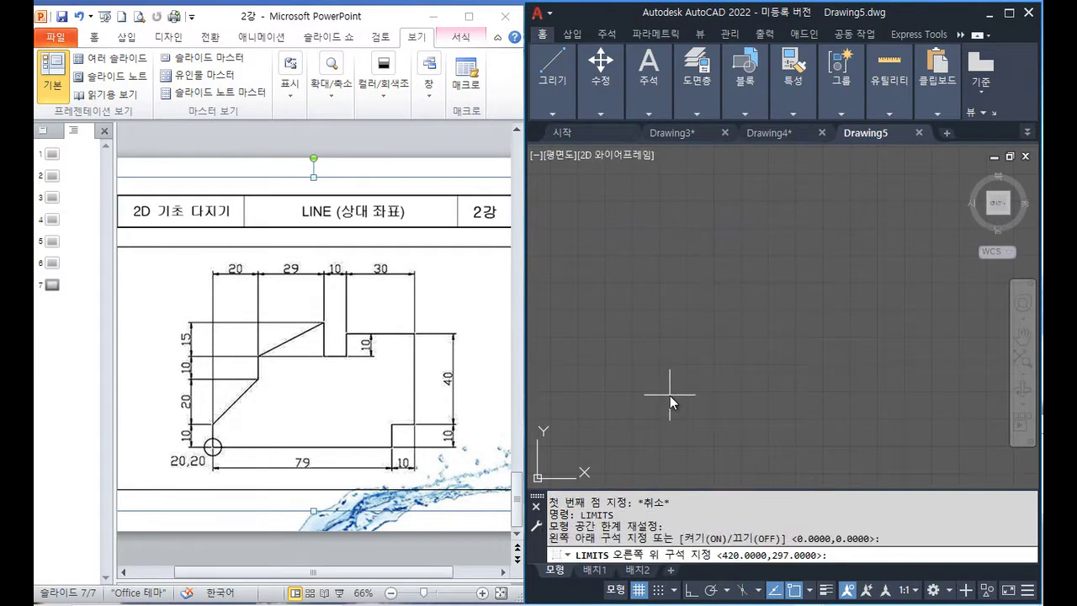
type("150,")
type("150")
key("Return")
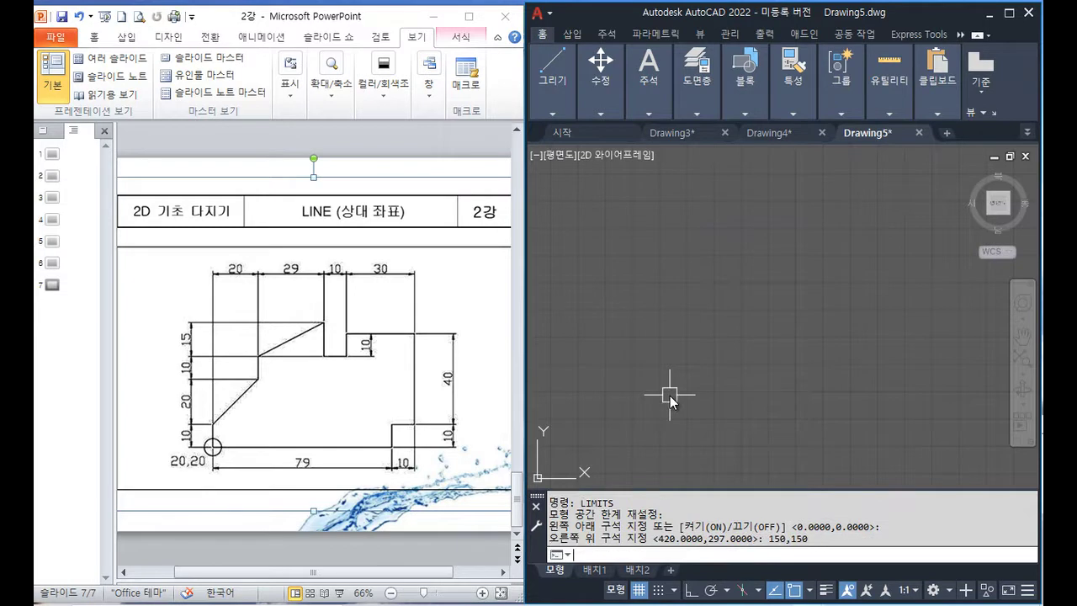
type("z")
key("Return")
type("a")
key("Return")
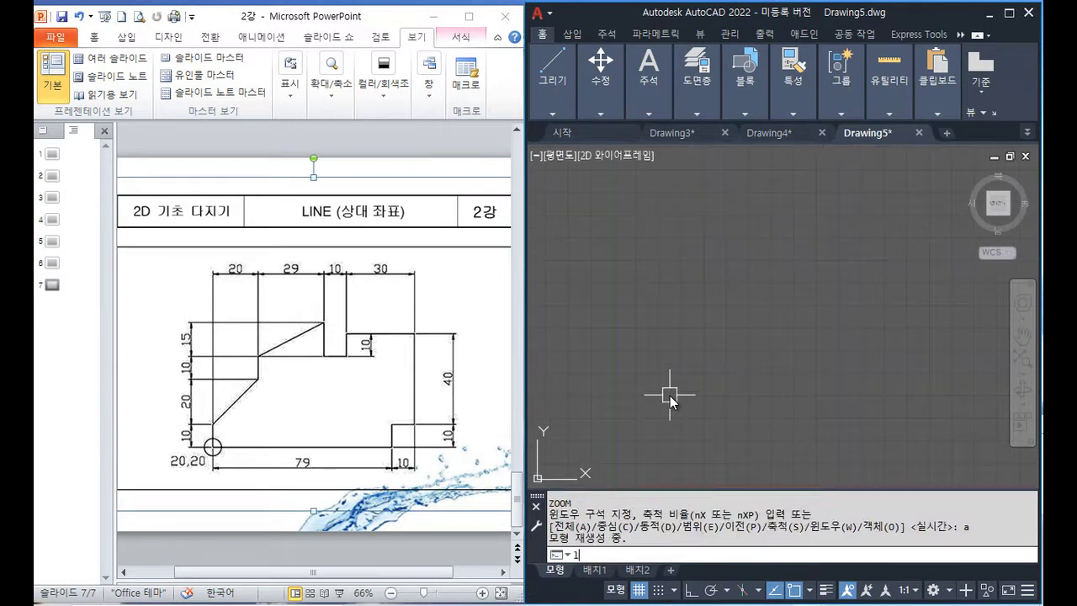
type("1")
key("Return")
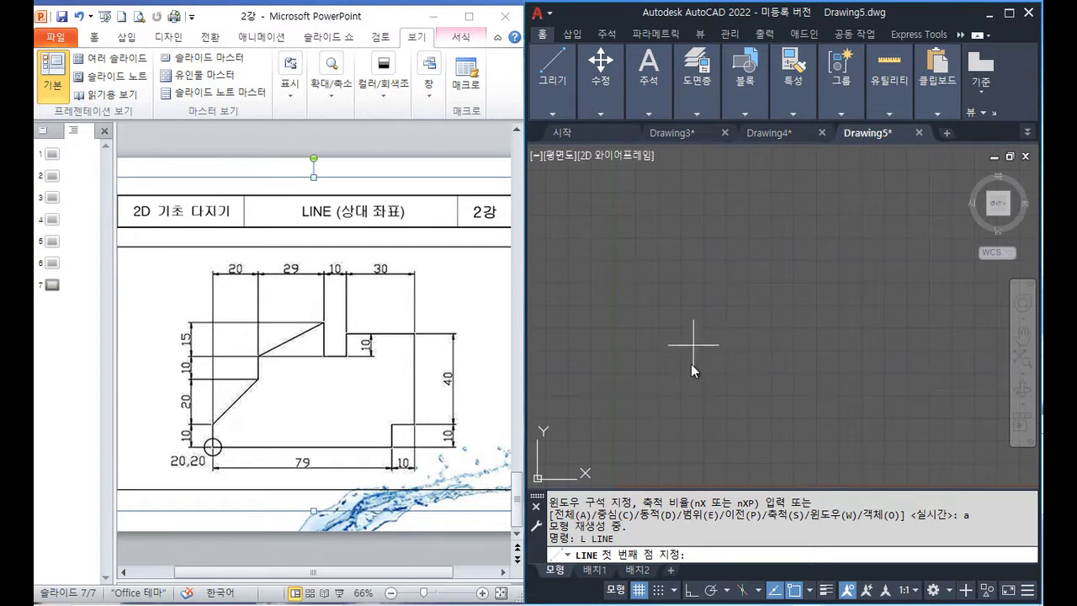
Step: Draw a line from 20,20 to 99,20, then up to 99,30
type("2020")
key("BackSpace")
key("BackSpace")
type(",20")
key("Return")
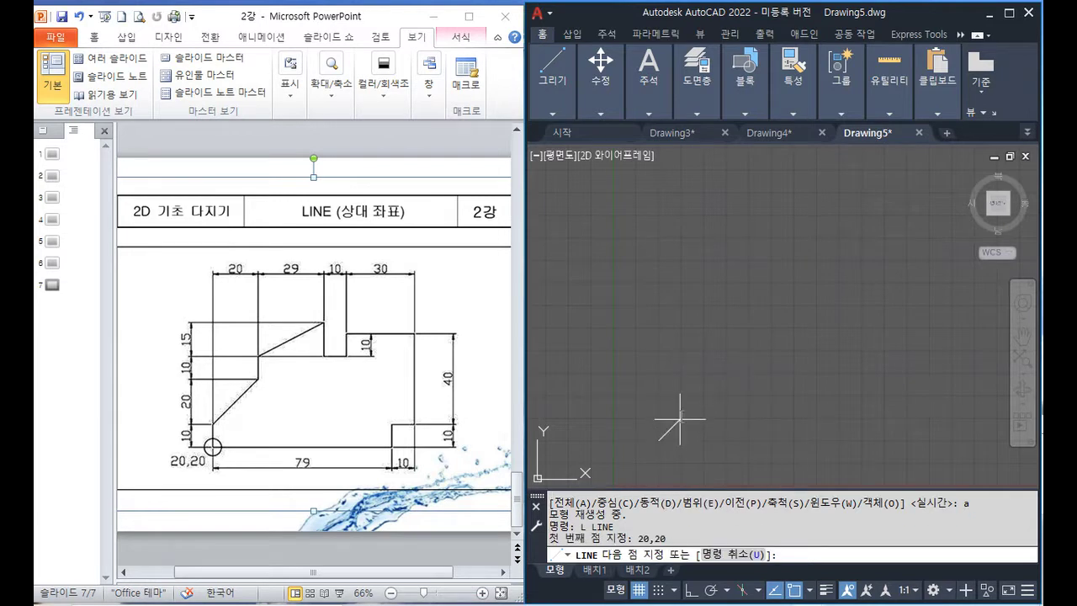
type("9")
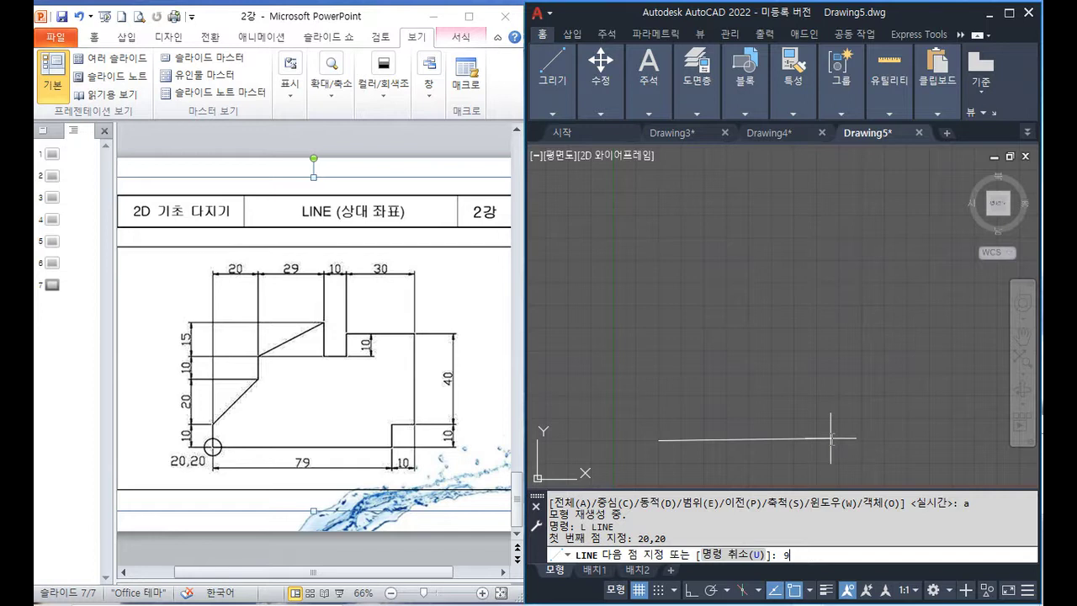
type("9")
type(",20")
key("Return")
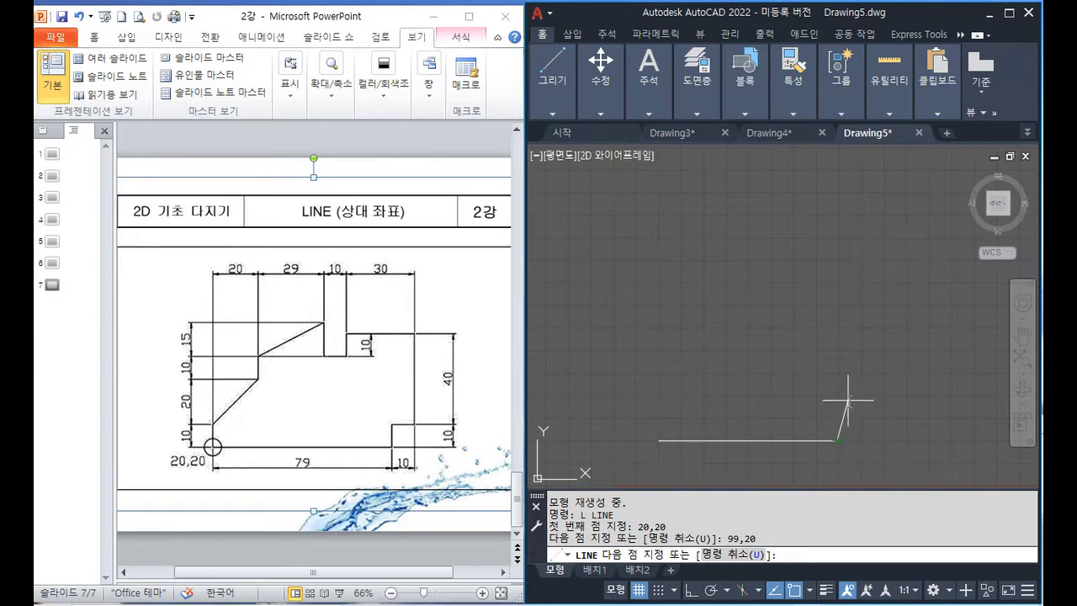
type("9")
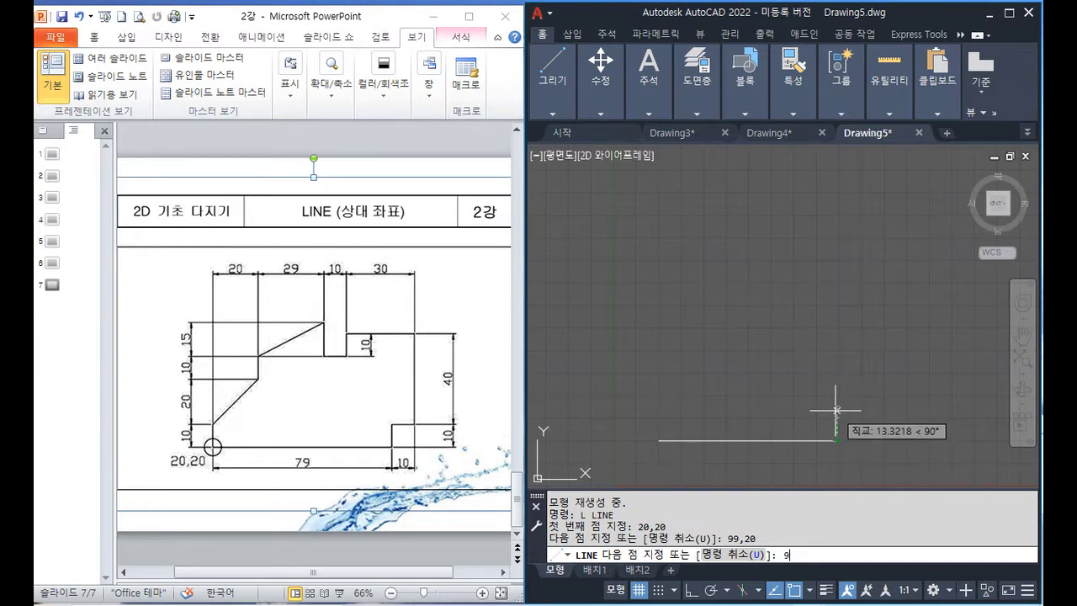
type("9,")
type("30")
key("Return")
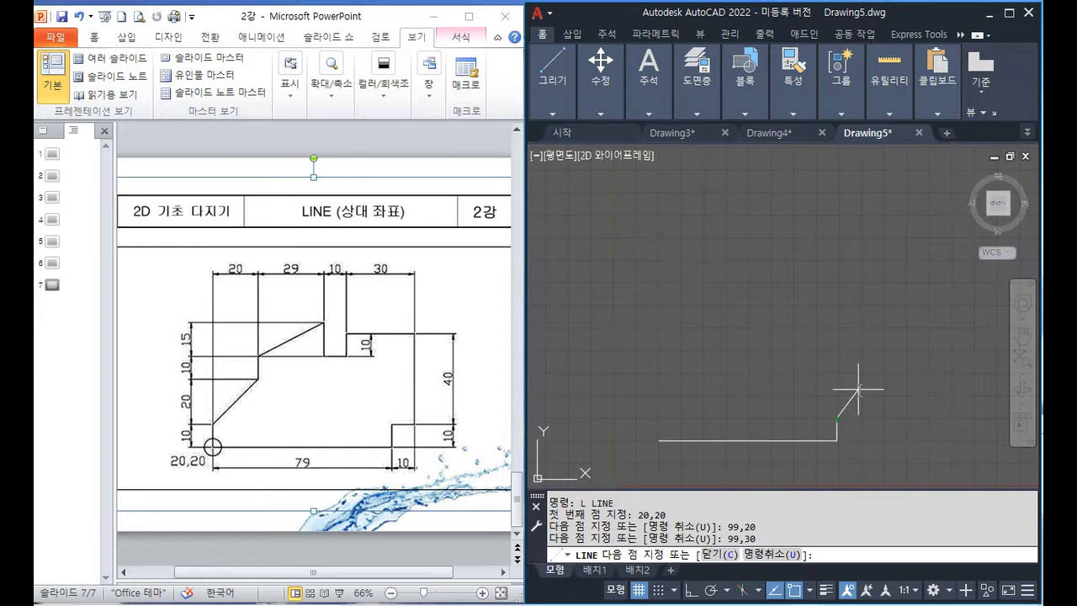
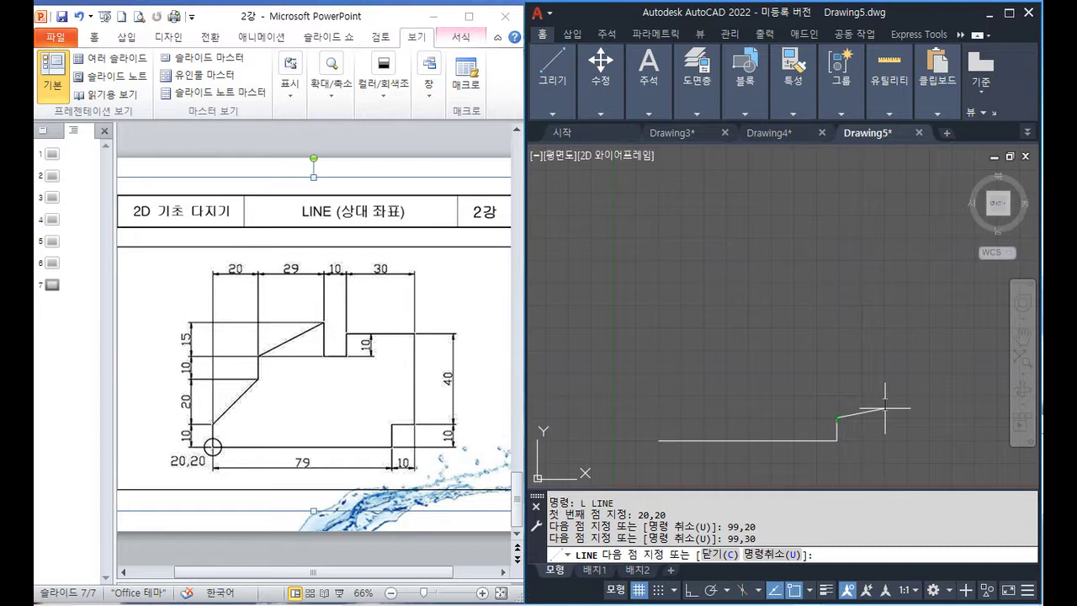
type("@")
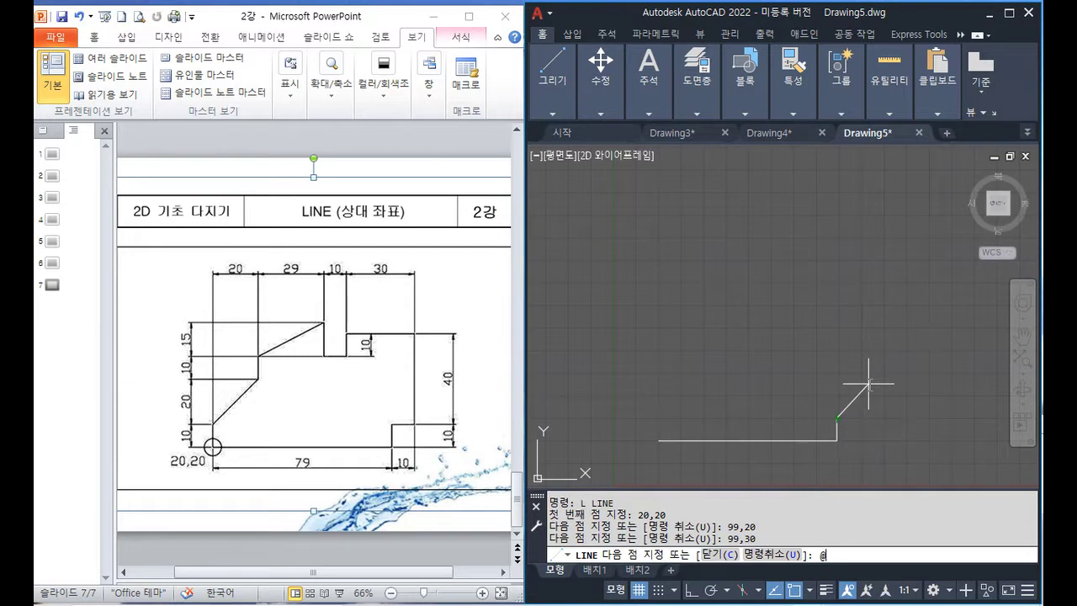
type("10")
type(",0")
key("Return")
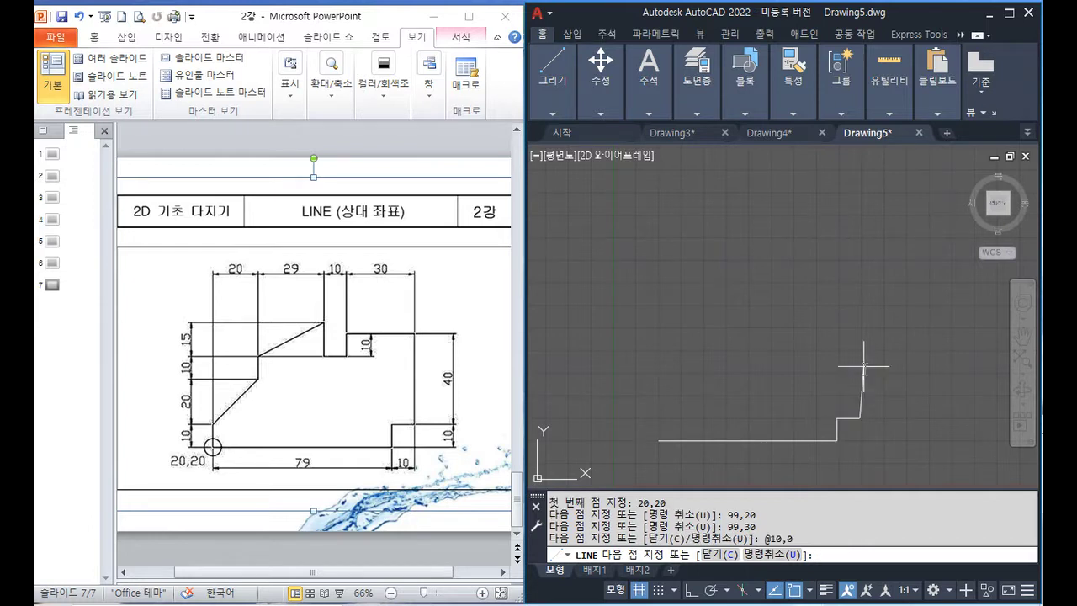
type("@")
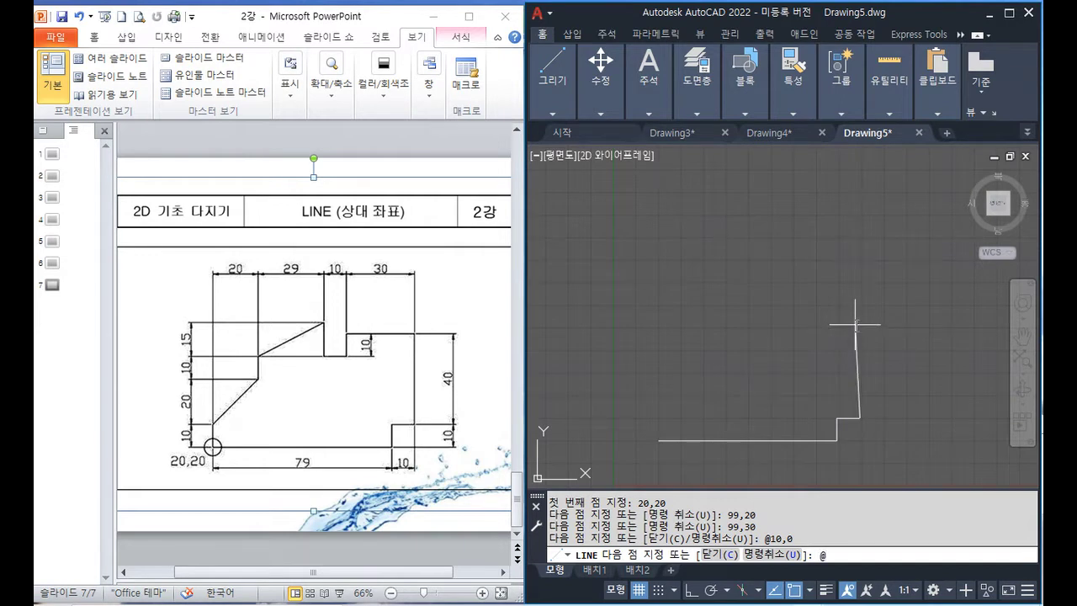
type("0,")
type("40")
key("Return")
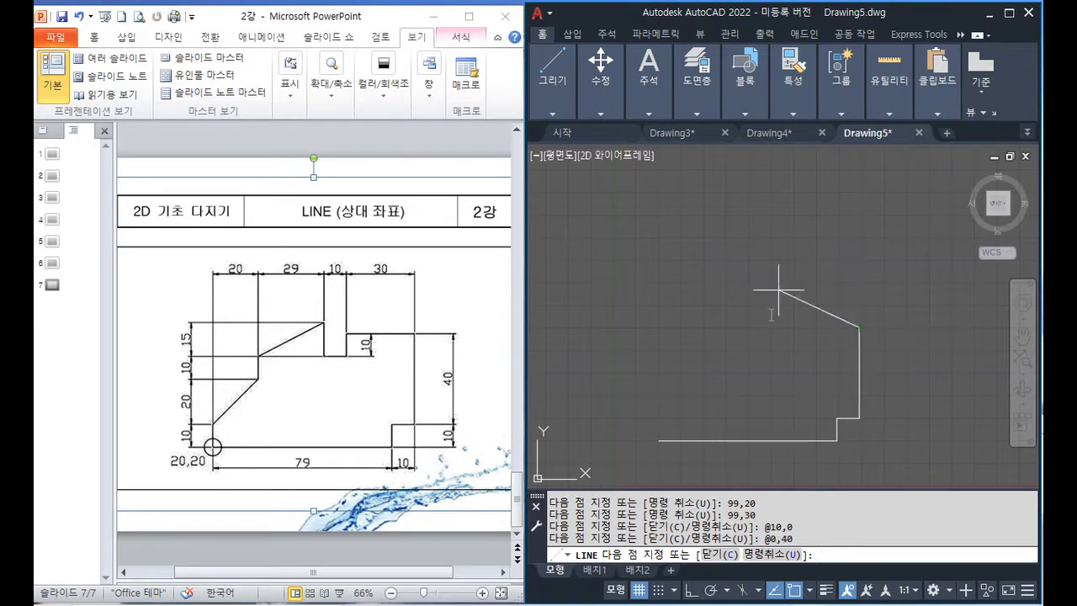
type("@")
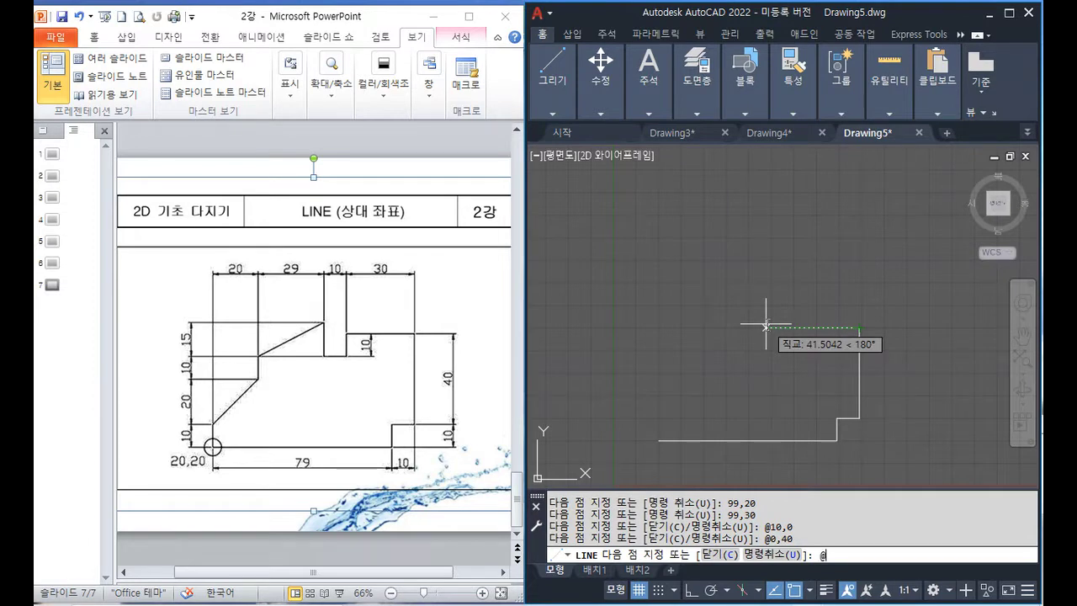
type("-30,0")
key("Return")
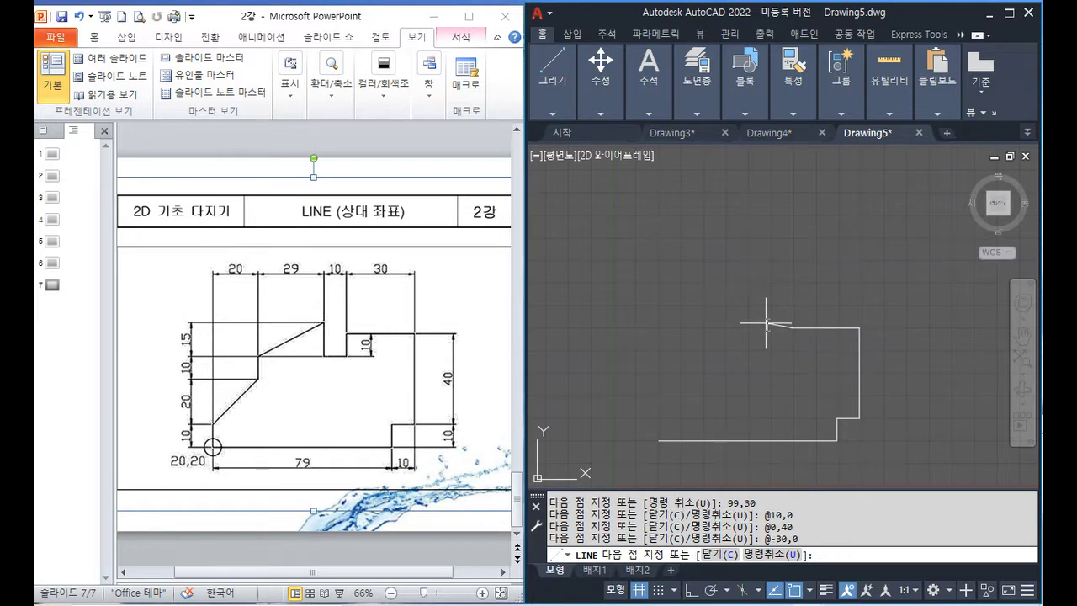
type("@")
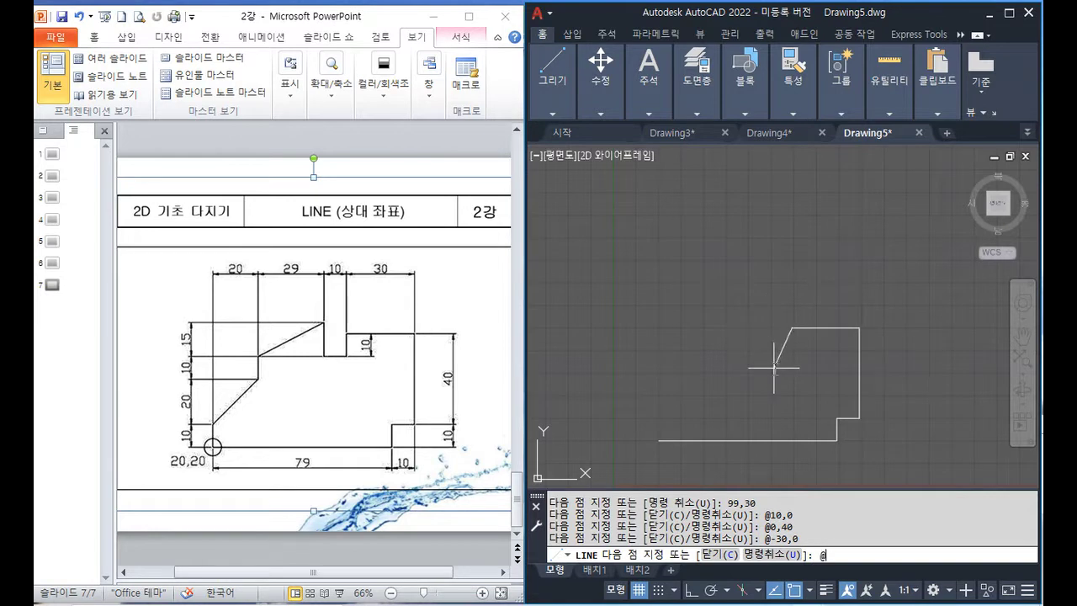
type("0,")
type("-10")
Step: Add the 10-unit drop, @-10,0 left step, @0,15 rise and @-29,-15 diagonal, then enter @0,-10
key("Return")
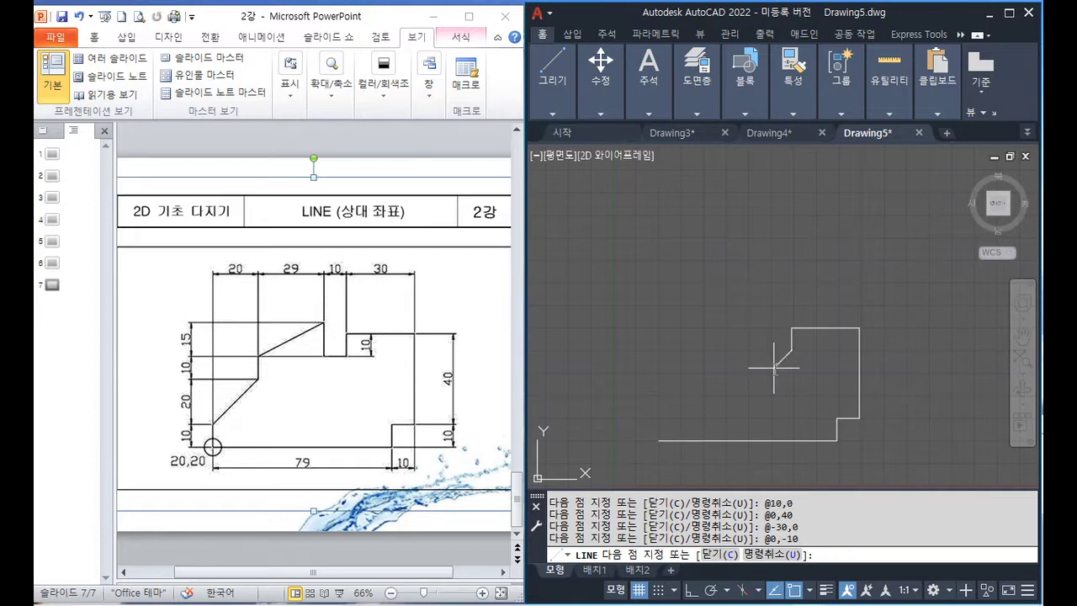
type("@")
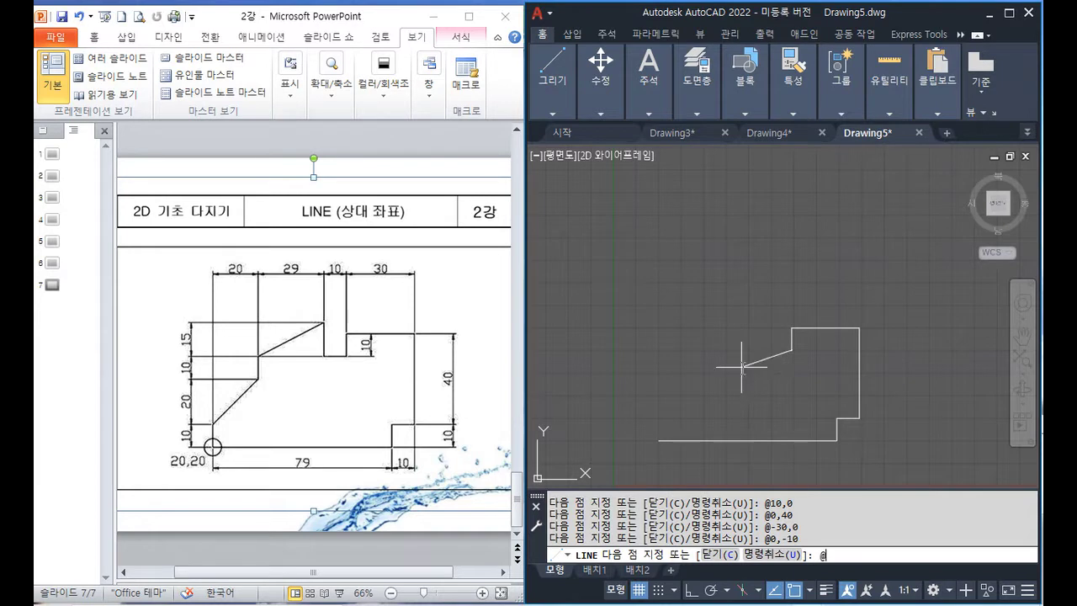
type("-10,0")
key("Return")
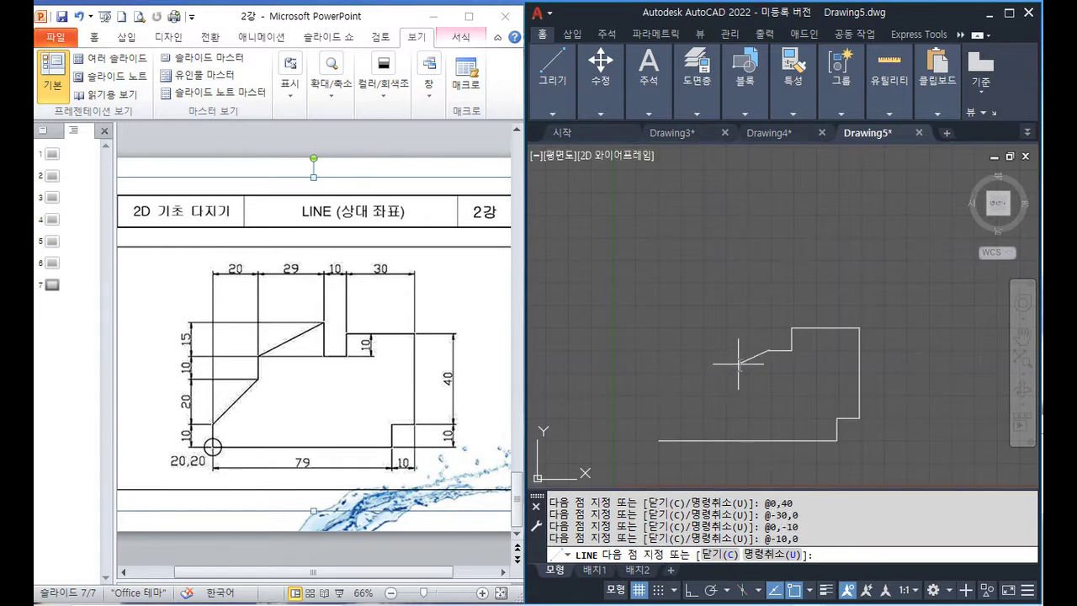
type("@")
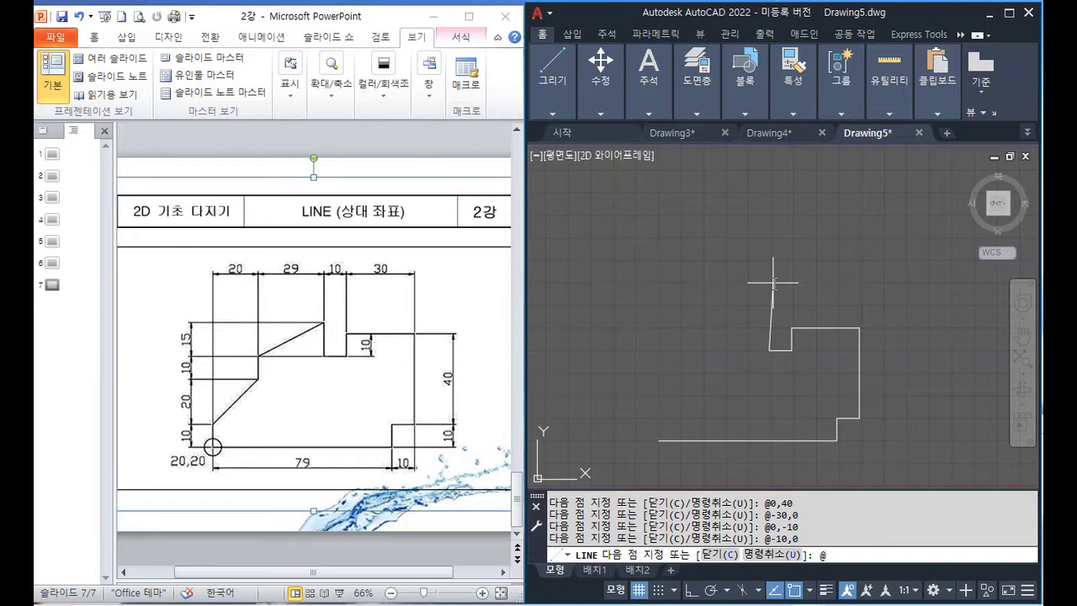
type("0,")
type("15")
key("Return")
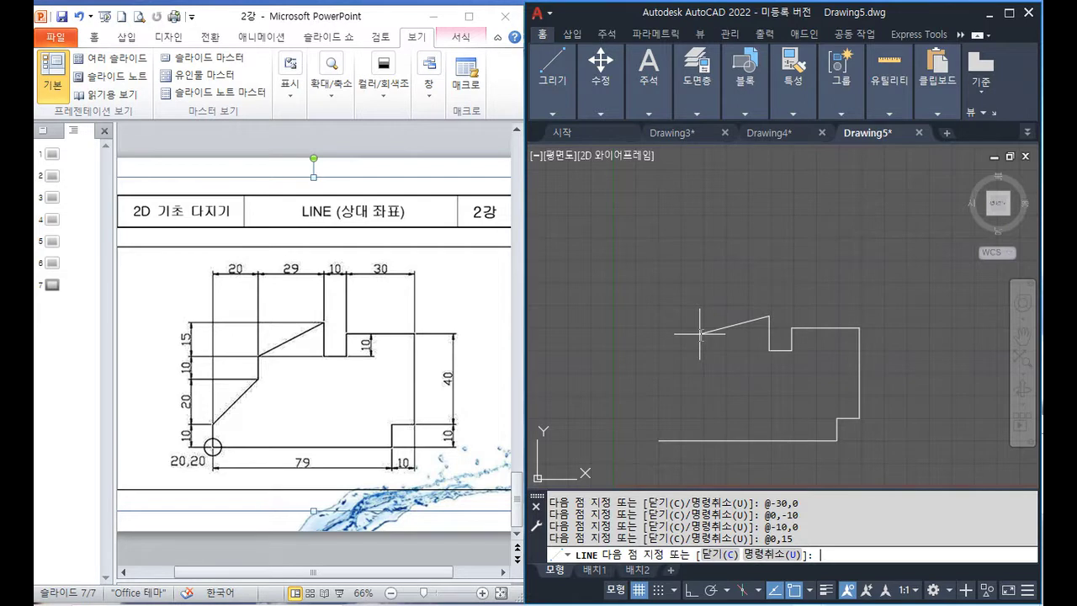
type("@")
type("-29,")
type("-15")
key("Return")
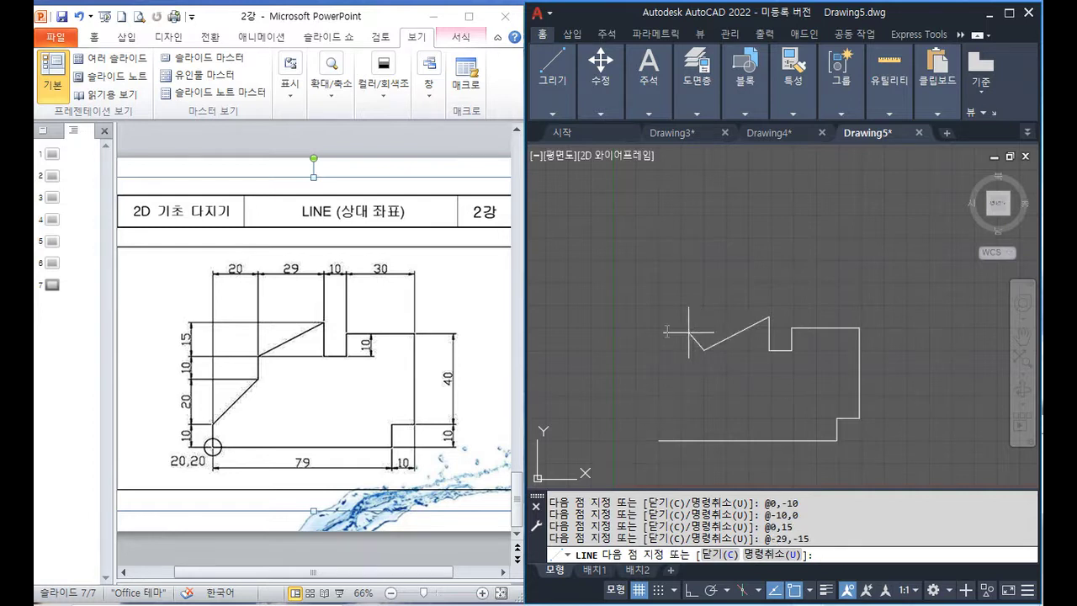
type("@")
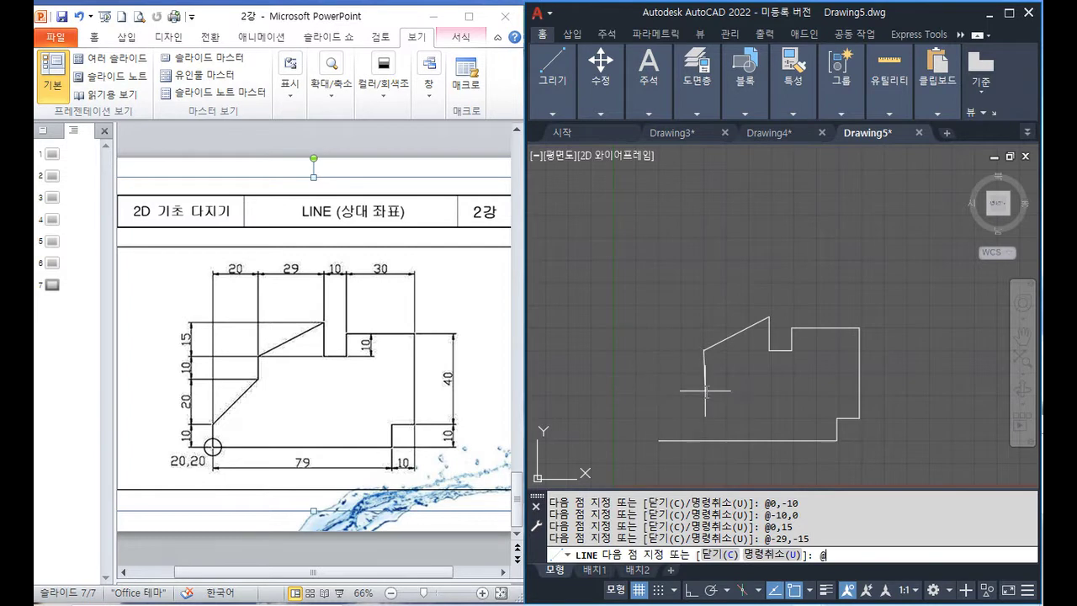
type("0,-10")
Step: Commit the 10-unit drop, add the @-20,-20 diagonal, and close the outline with C
key("Return")
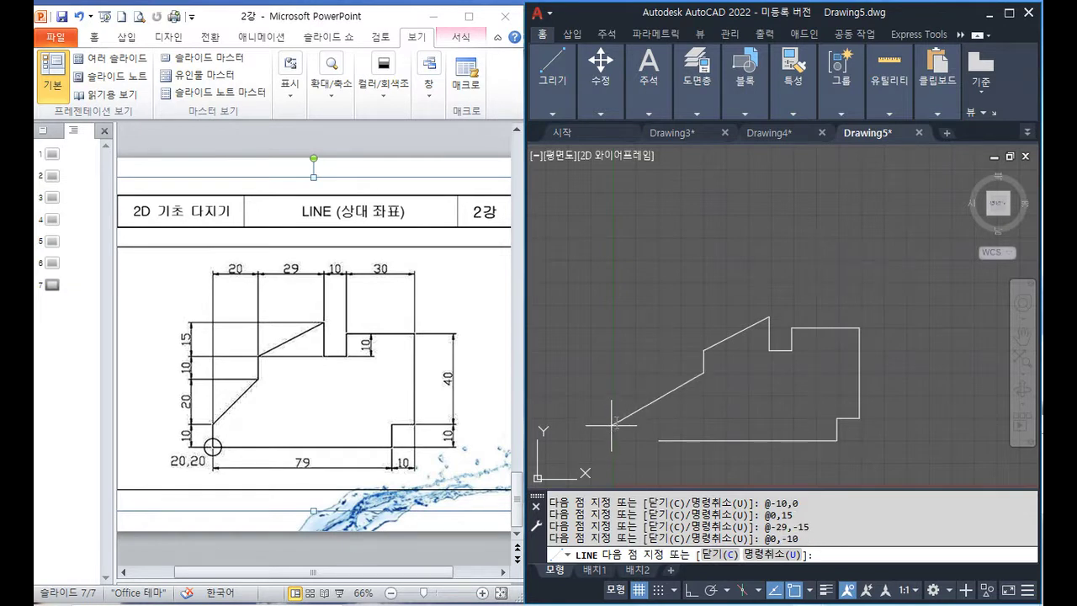
type("@")
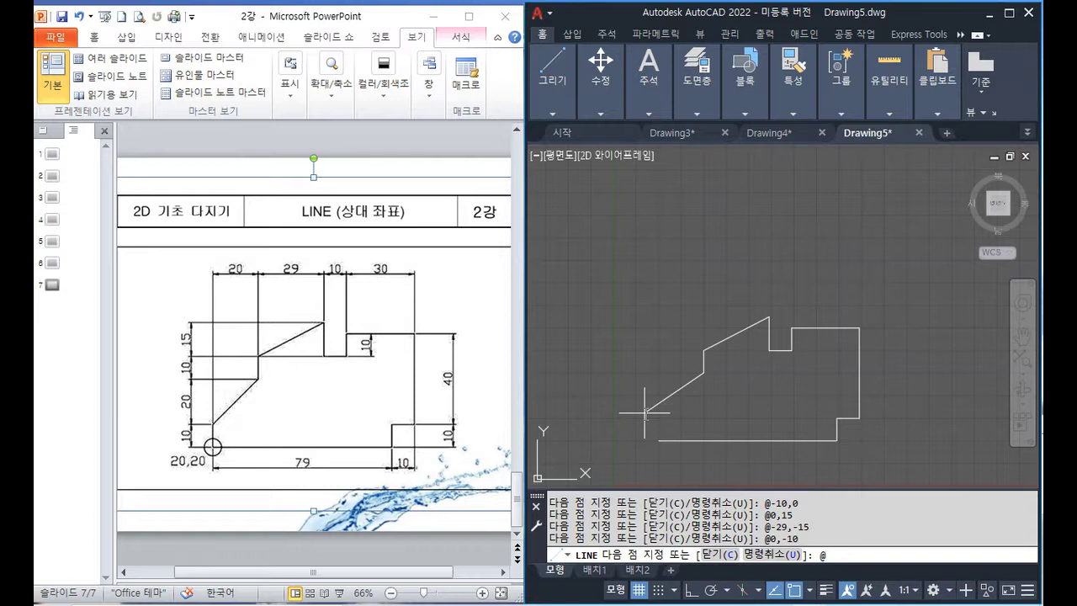
type("-20,")
type("-20")
key("Return")
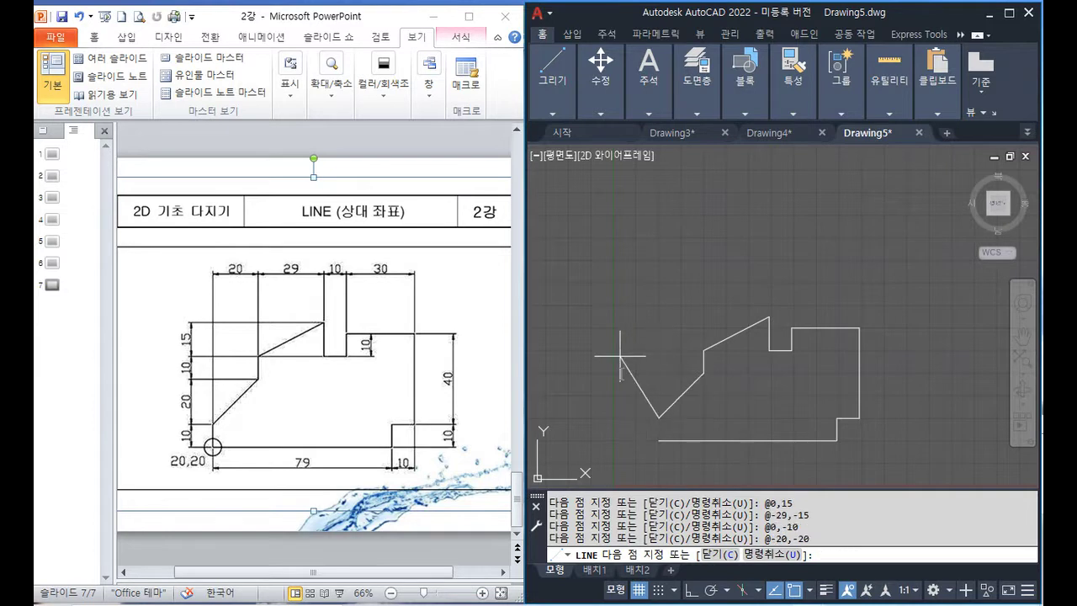
type("c")
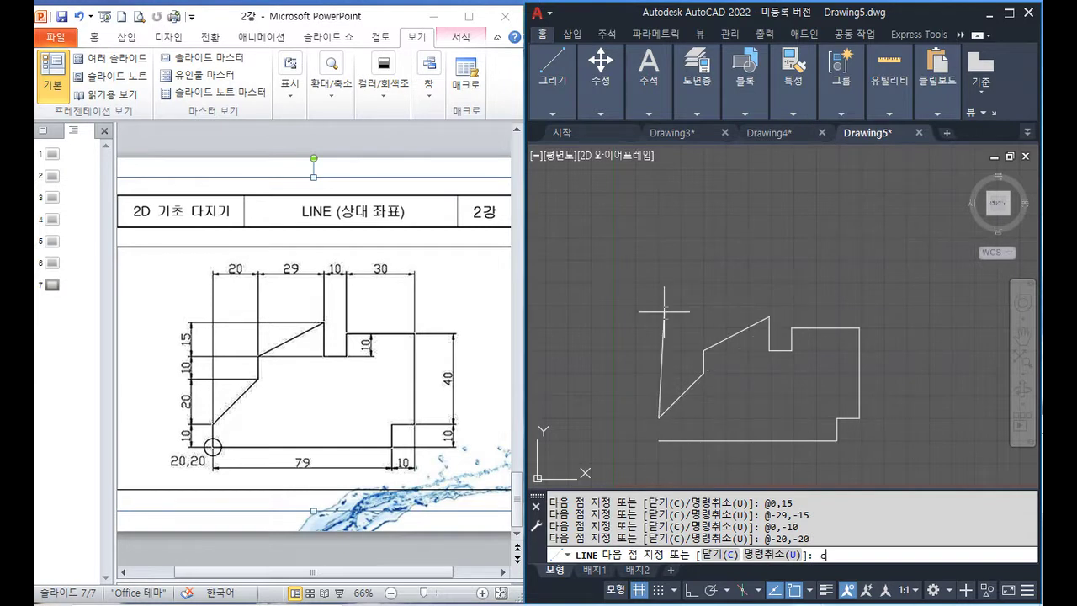
key("Return")
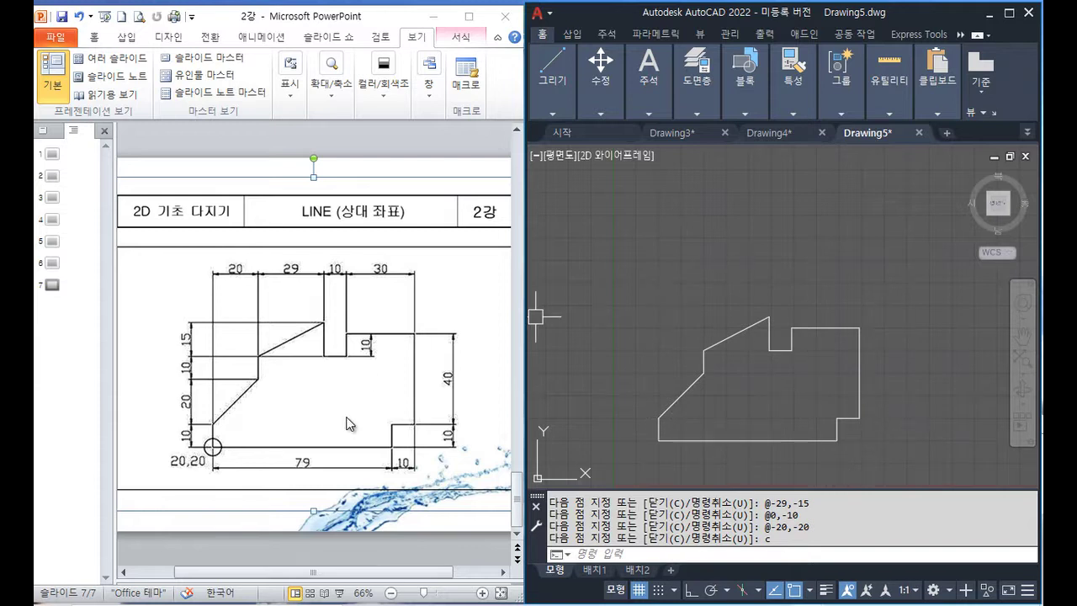
Step: Show the 선 그리기 : L ( Line ) slide, mark the relative coordinate item in red, then erase the ink
left_click(63, 177)
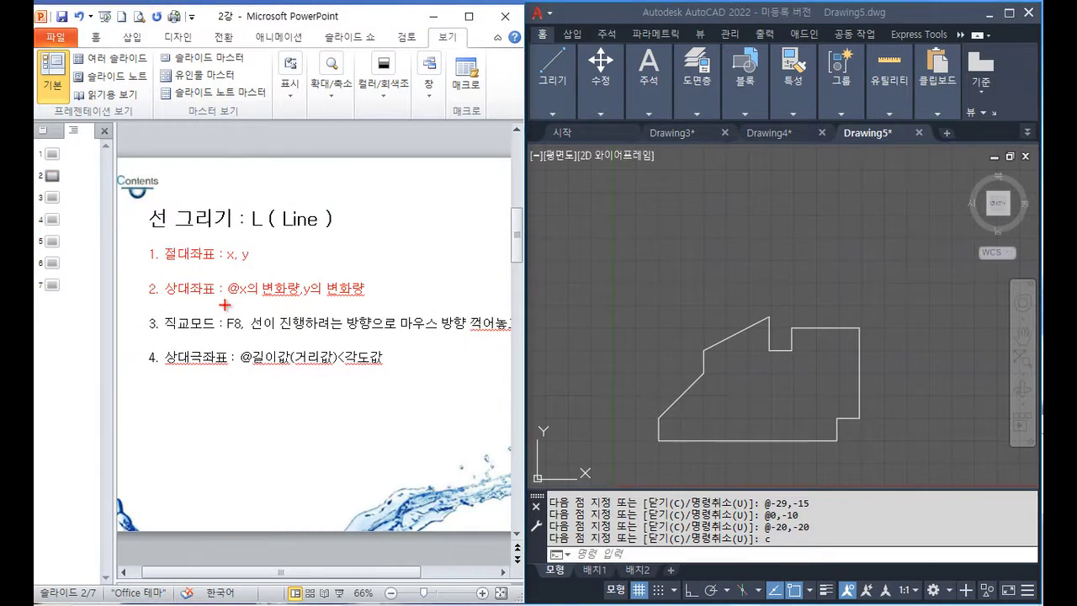
left_click_drag(225, 305, 365, 304)
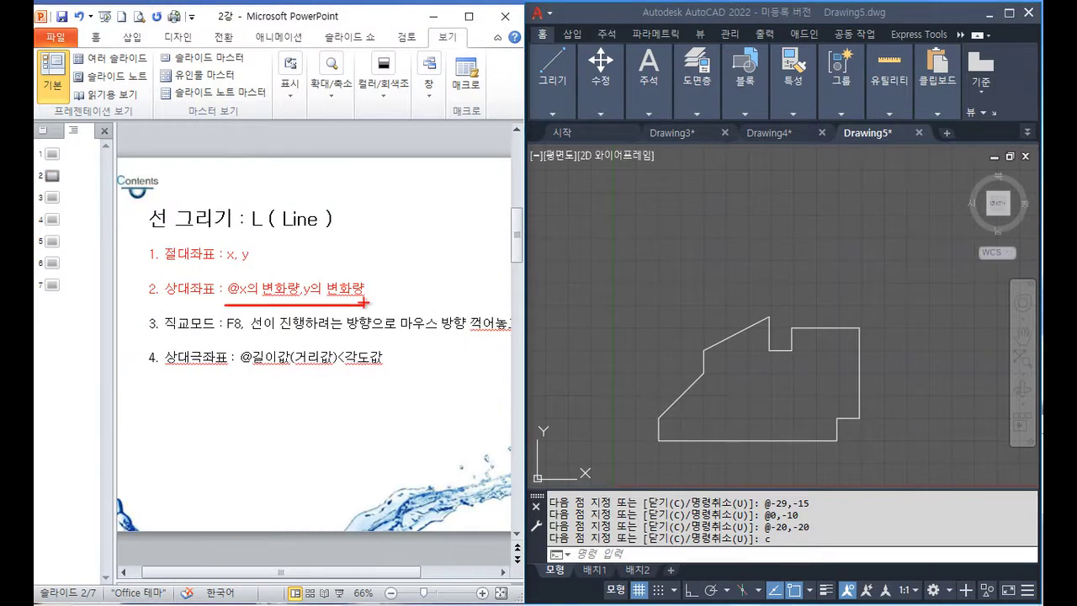
mouse_move(214, 304)
left_mouse_down()
mouse_move(169, 271)
mouse_move(210, 294)
left_mouse_up()
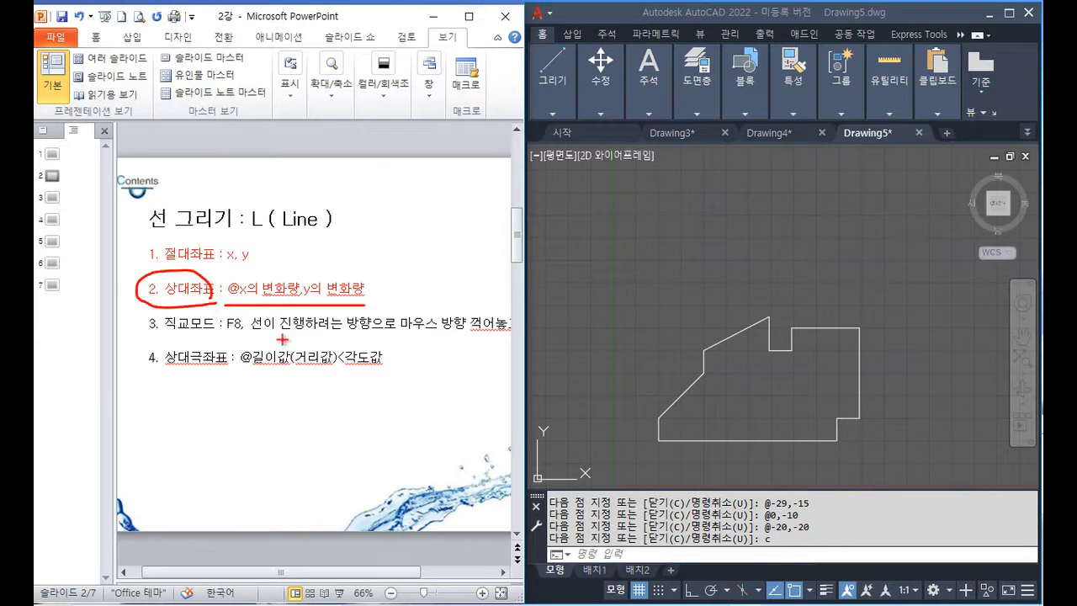
key("e")
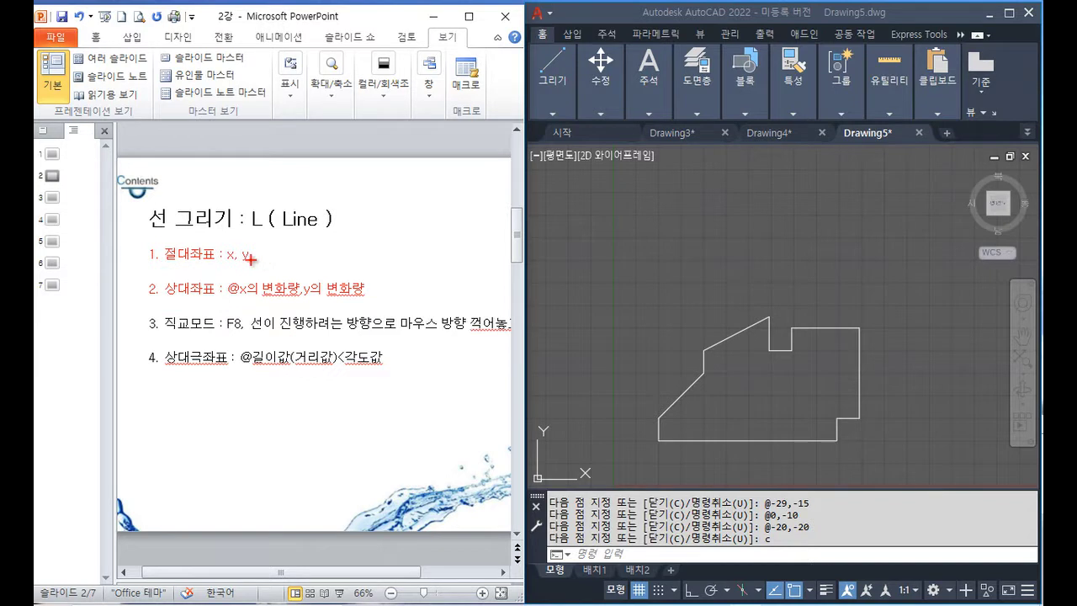
Step: Underline 1. 절대좌표, 2. 상대좌표 and 3. 직교모드 in red and bracket items 2–4
left_click_drag(145, 265, 255, 265)
left_click_drag(148, 300, 348, 300)
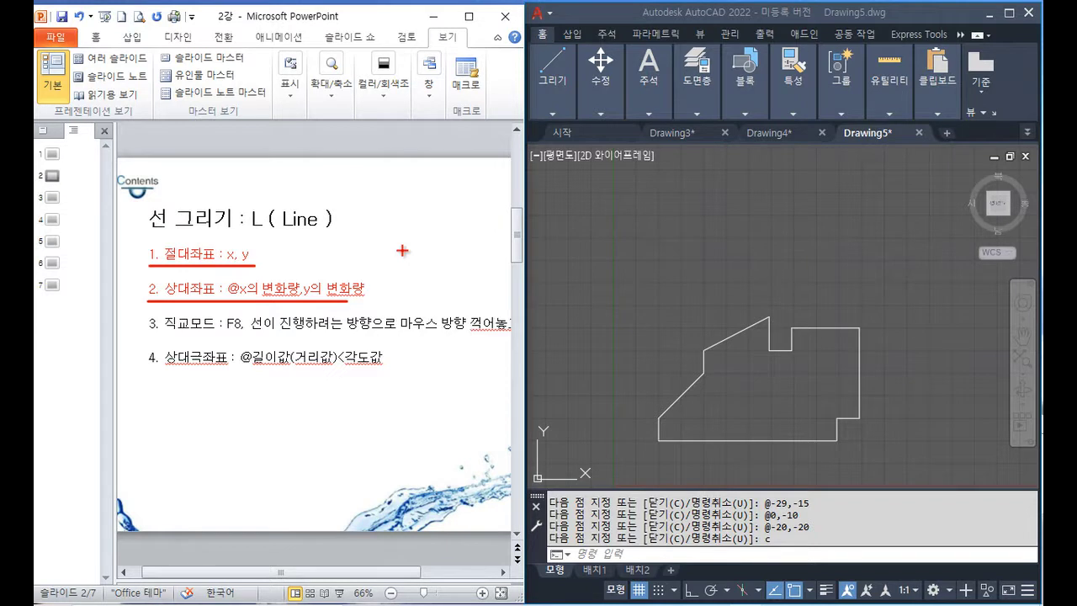
left_click_drag(140, 317, 139, 381)
left_click_drag(149, 334, 225, 334)
left_click_drag(146, 278, 136, 341)
mouse_move(144, 270)
left_mouse_down()
mouse_move(127, 296)
mouse_move(141, 338)
left_mouse_up()
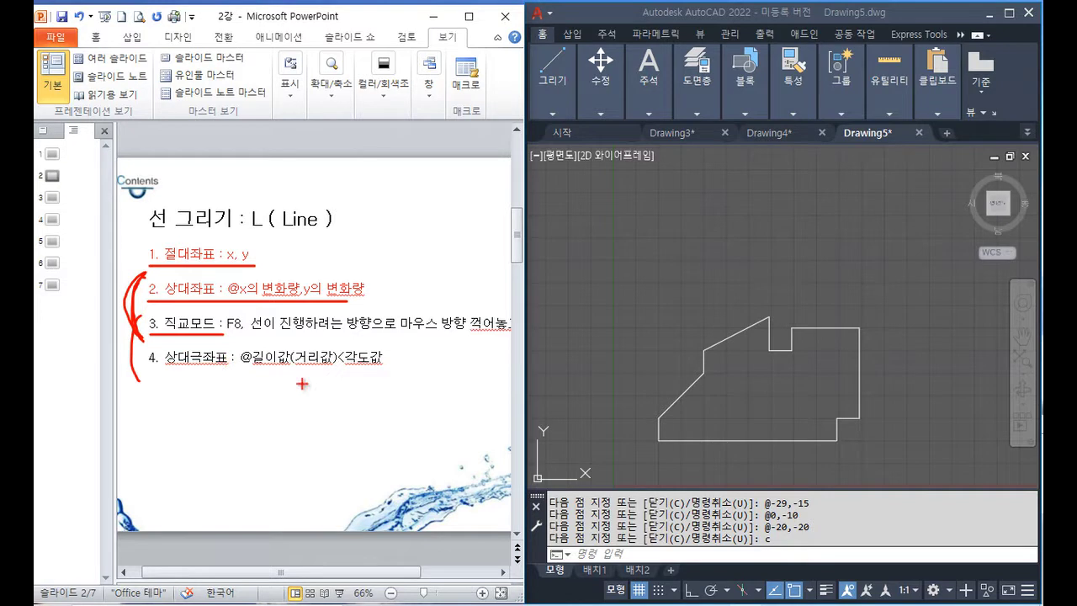